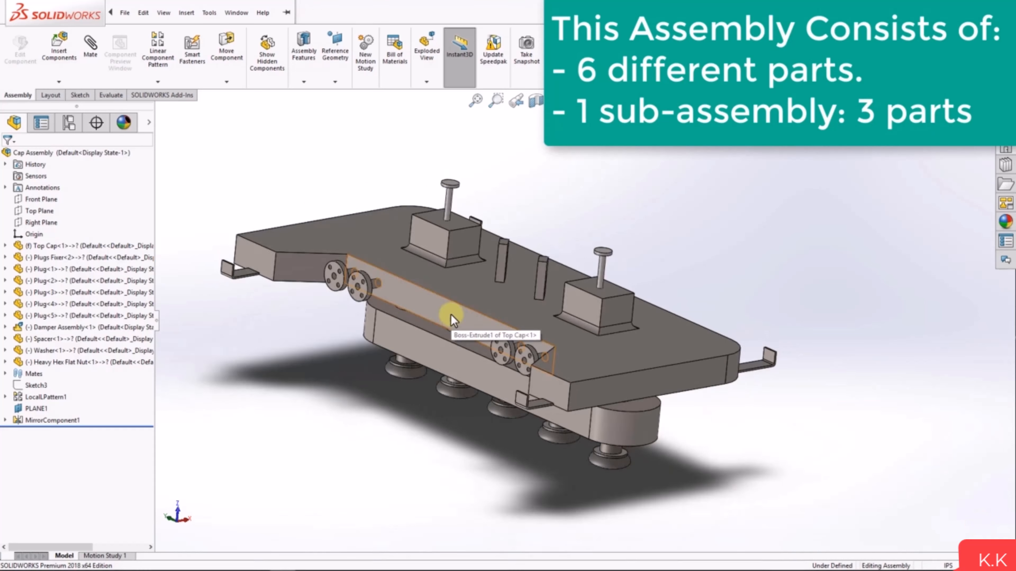
Create a new drawing on an A (ANSI) Landscape sheet with the sheet format displayed
mouse_move(454, 326)
middle_mouse_down()
mouse_move(465, 378)
mouse_move(517, 375)
mouse_move(639, 416)
mouse_move(728, 399)
mouse_move(447, 342)
mouse_move(397, 291)
mouse_move(508, 240)
mouse_move(451, 314)
middle_mouse_up()
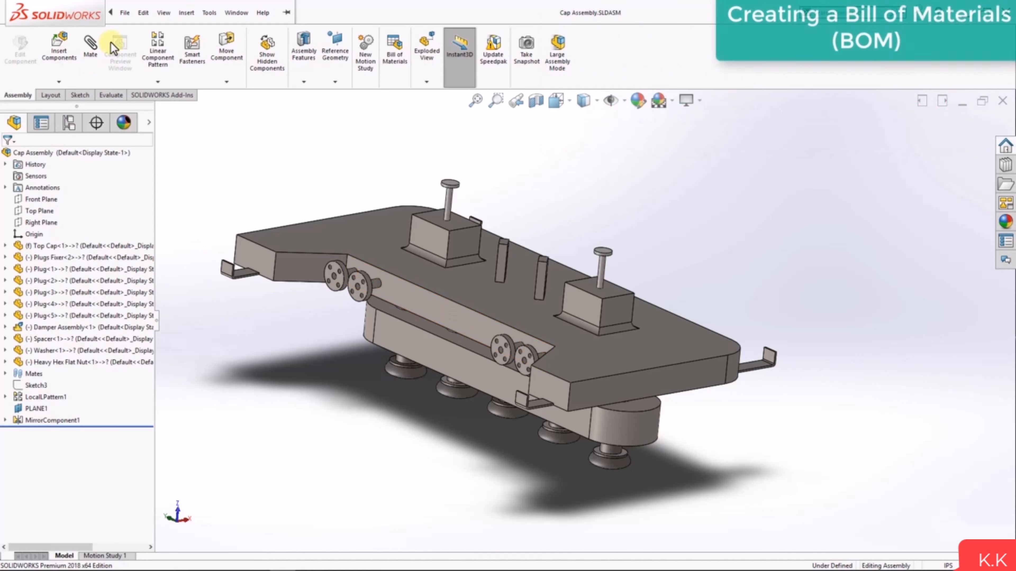
left_click(124, 12)
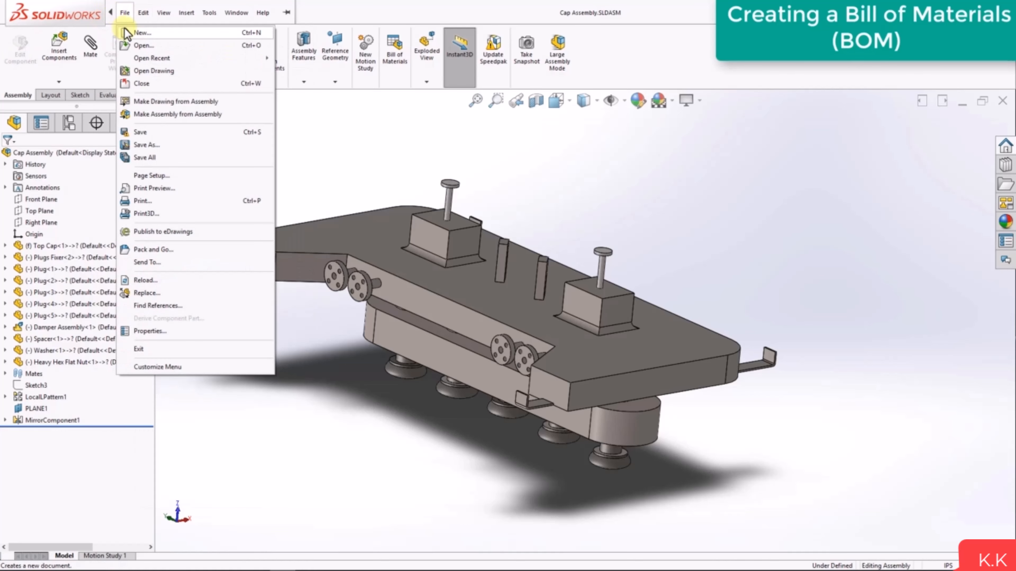
left_click(142, 33)
double_click(506, 281)
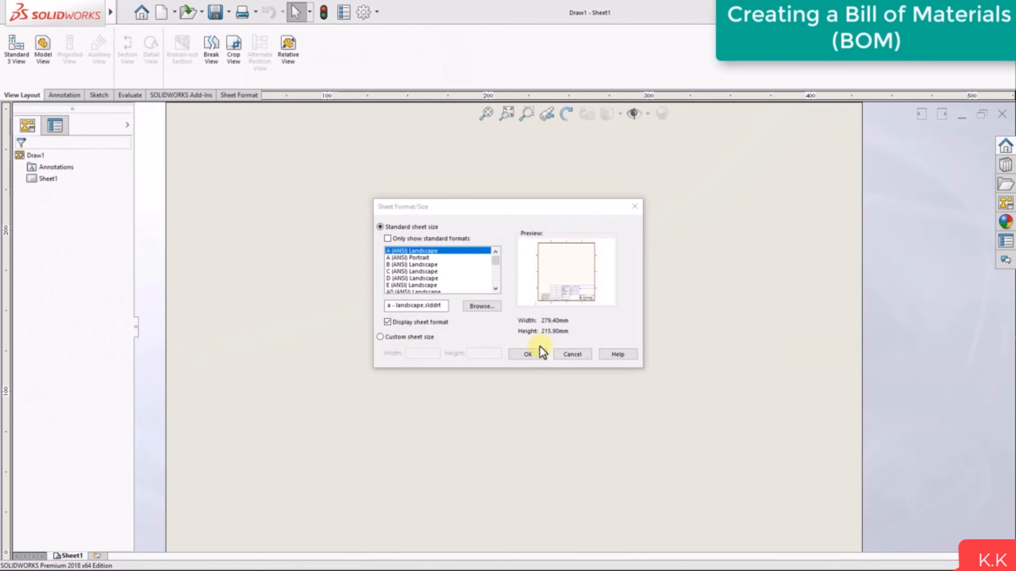
left_click(530, 351)
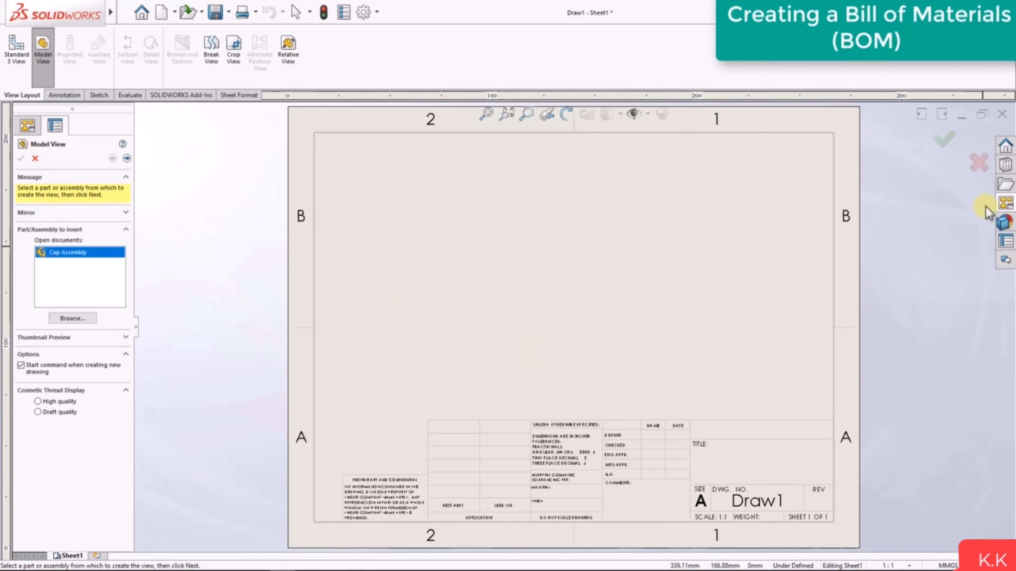
Load the Cap Assembly views and place the Isometric Exploded view on the right side of the sheet
left_click(913, 109)
left_click(912, 117)
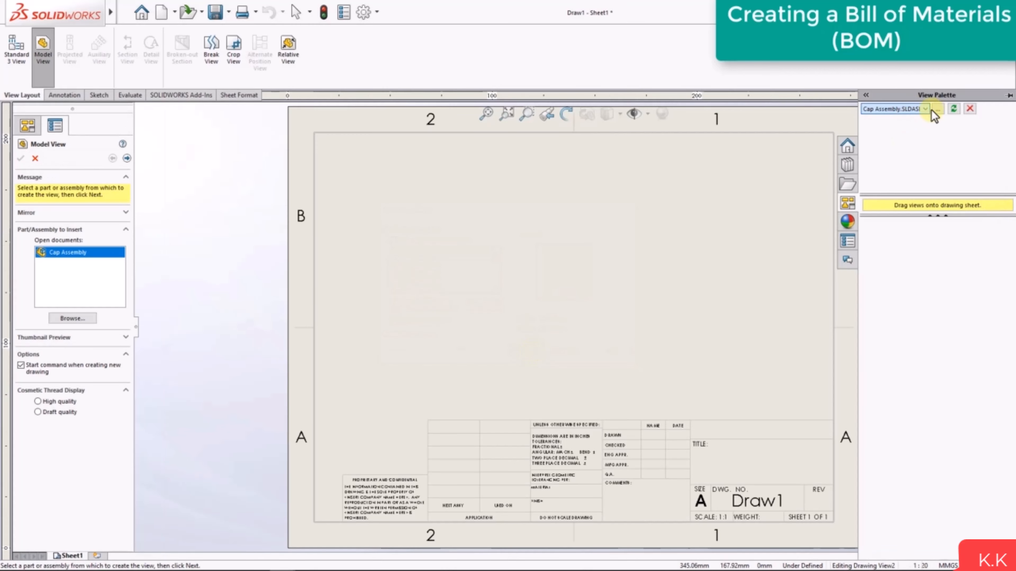
left_click(953, 109)
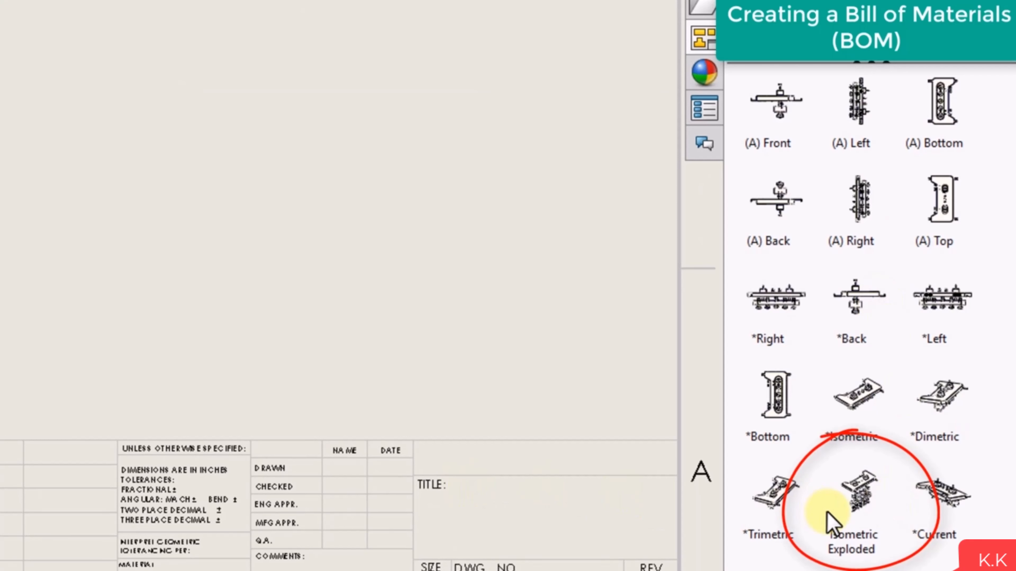
mouse_move(851, 490)
left_mouse_down()
mouse_move(604, 280)
mouse_move(551, 209)
mouse_move(526, 216)
left_mouse_up()
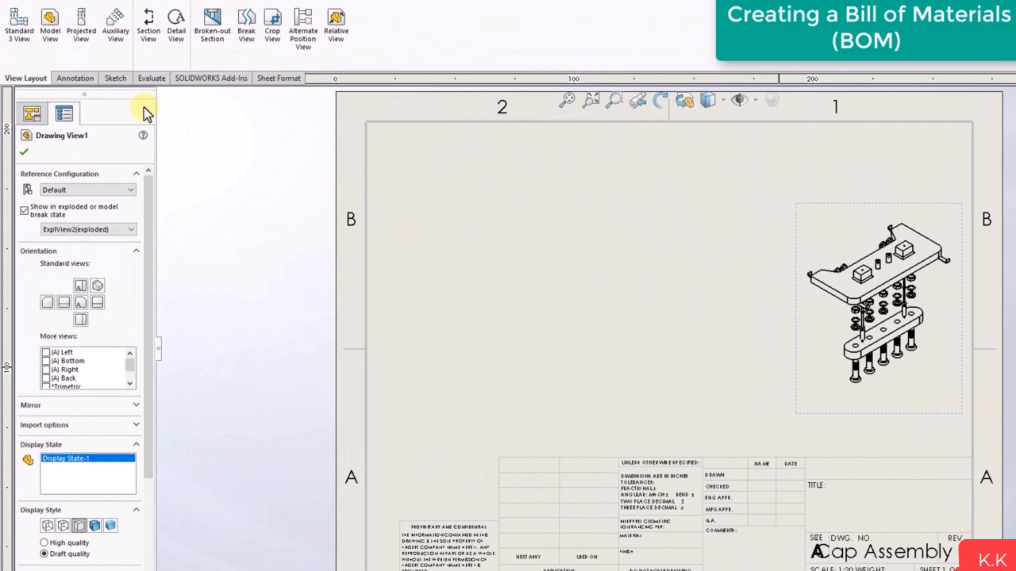
Insert a Top-level only bill of materials from the bom-standard template in the sheet's upper left area
left_click(77, 80)
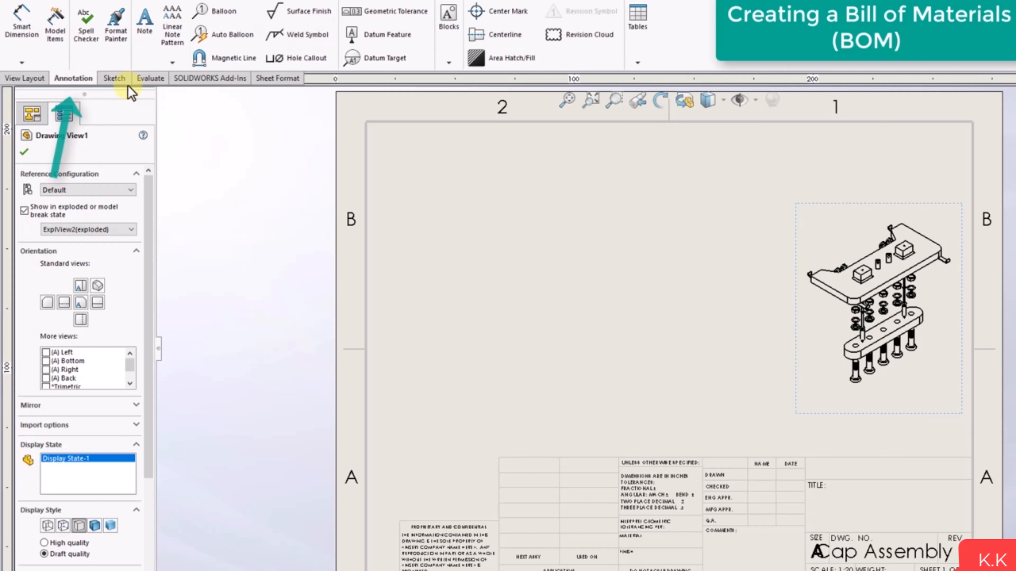
left_click(637, 66)
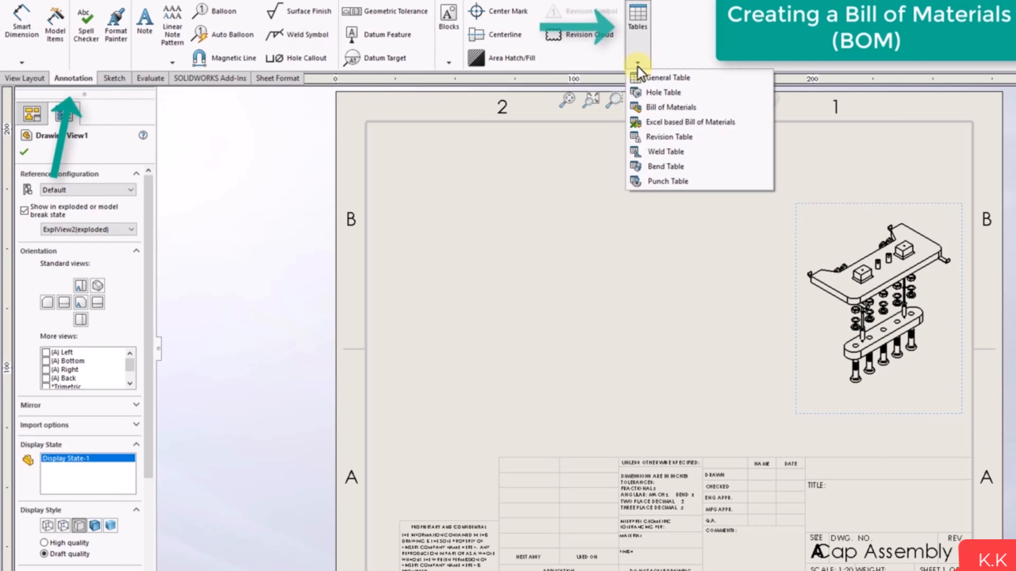
left_click(715, 107)
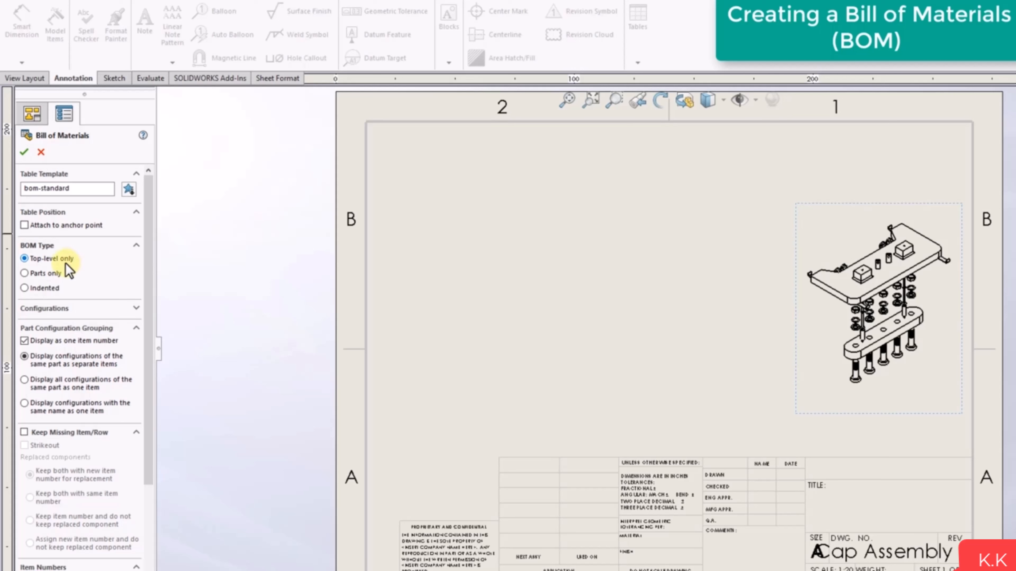
left_click(23, 153)
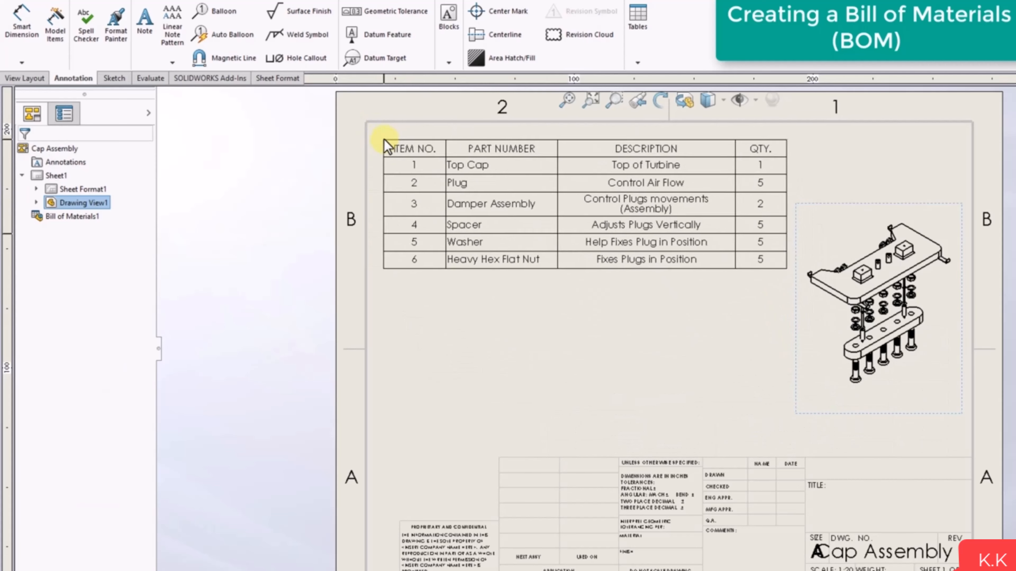
left_click(380, 136)
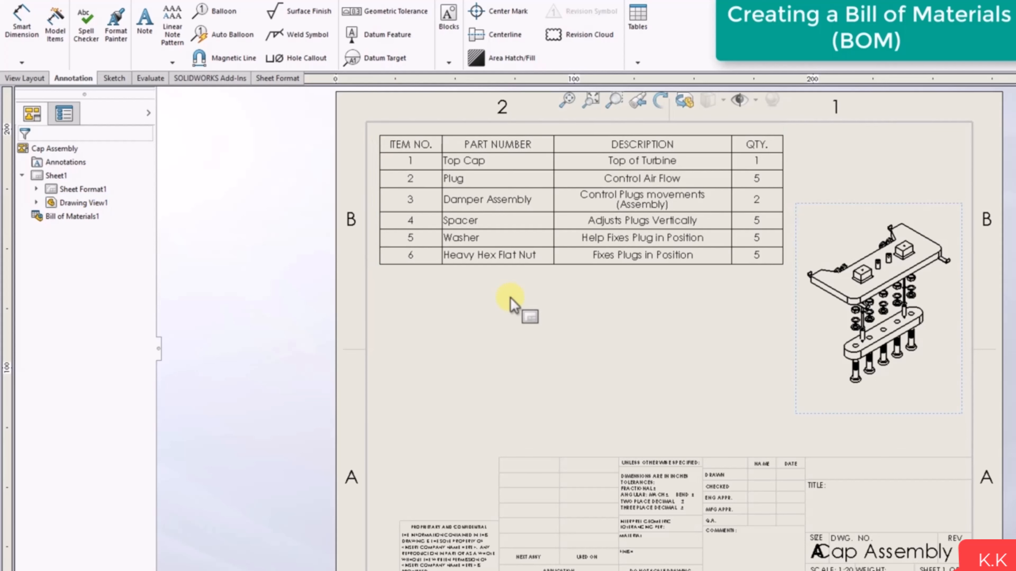
Switch the bill of materials type to Parts only and afterwards to Indented
mouse_move(425, 182)
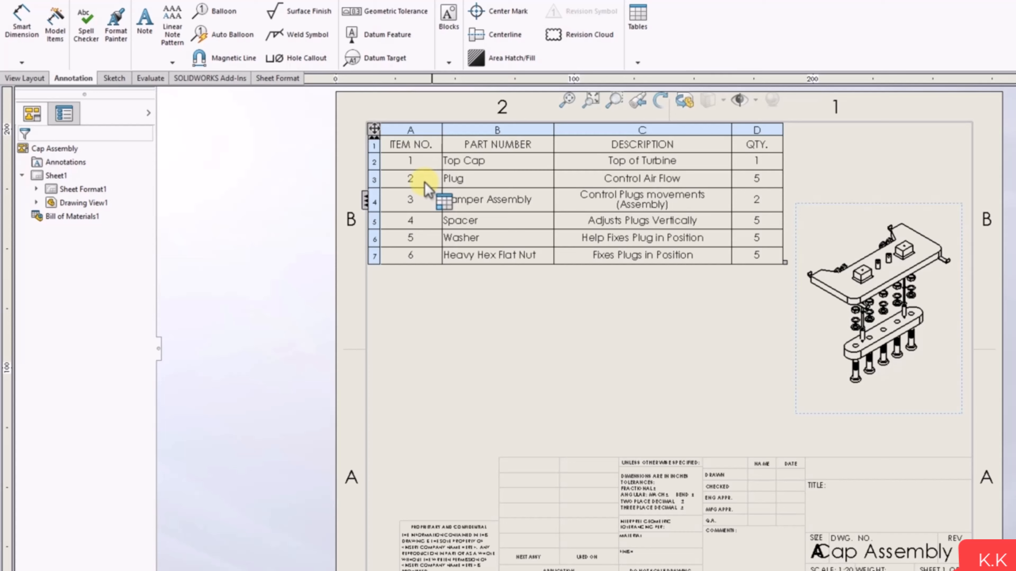
left_click(375, 130)
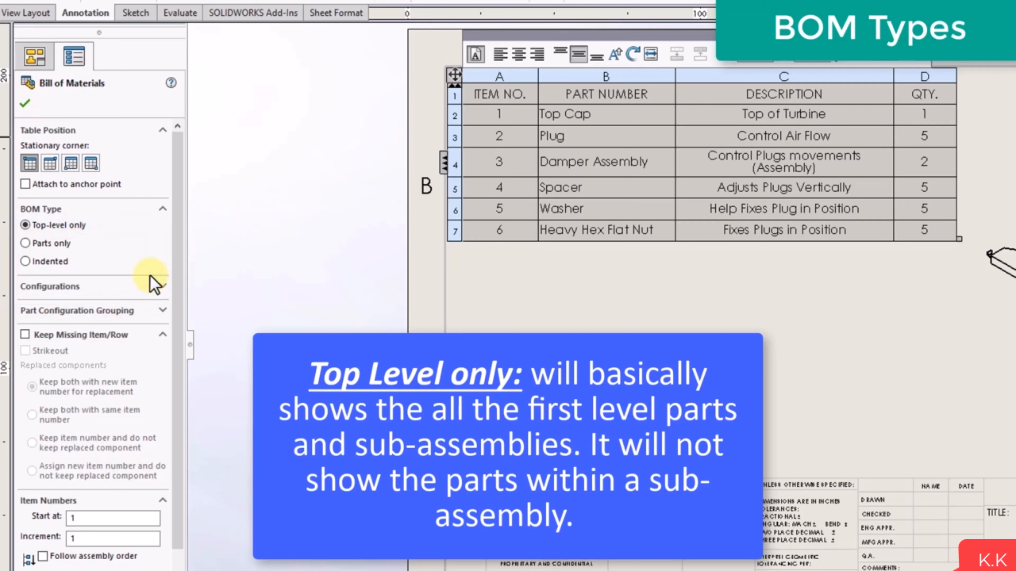
left_click(44, 242)
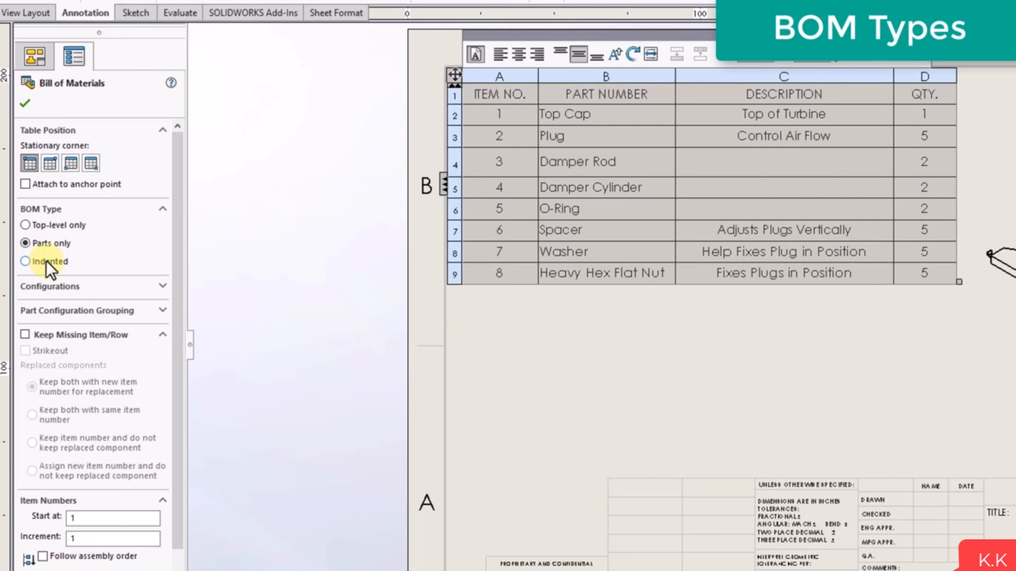
left_click(26, 262)
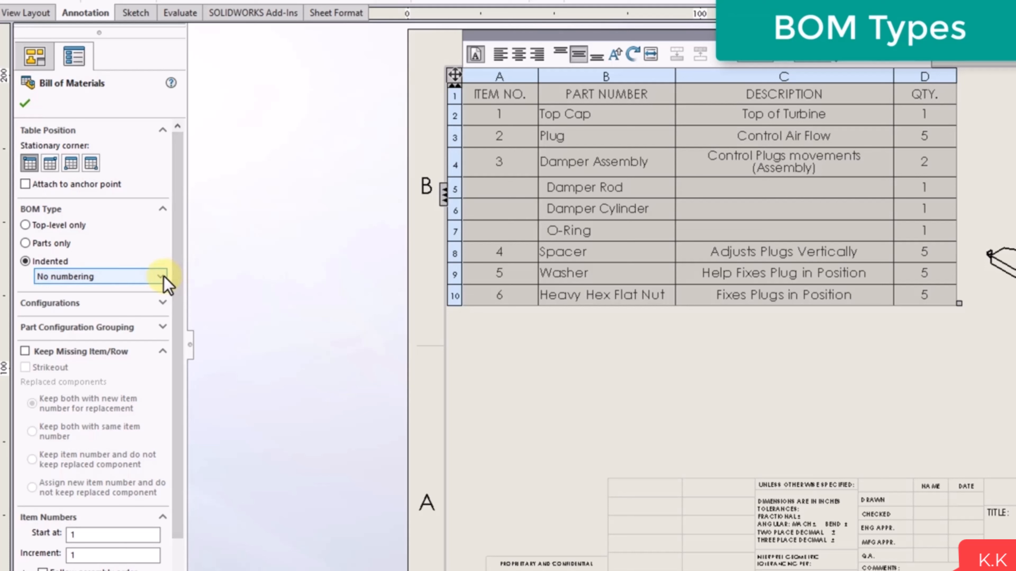
Try Detailed numbering and Flat numbering on the indented bill of materials, and return it to No numbering
left_click(148, 280)
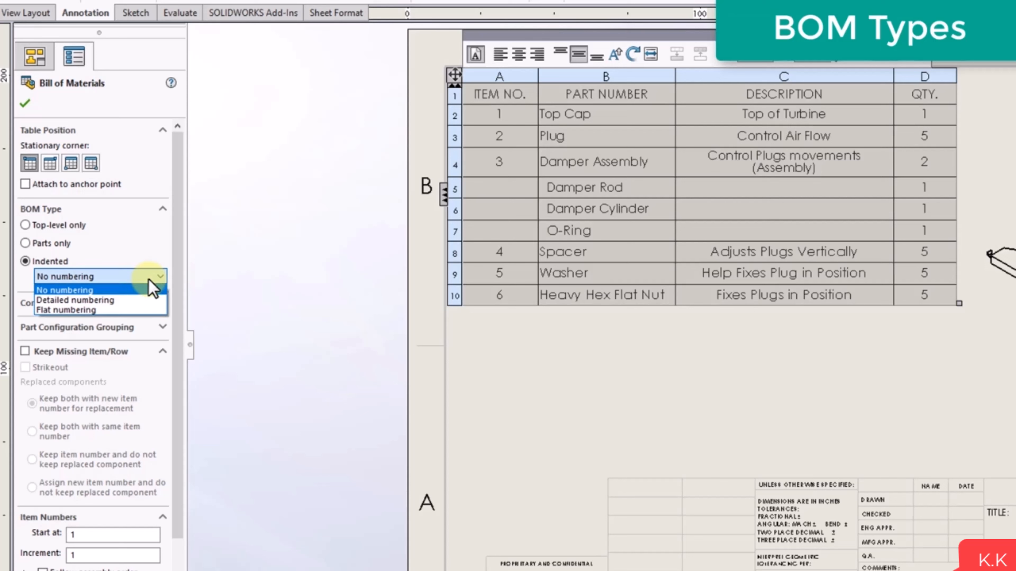
left_click(142, 300)
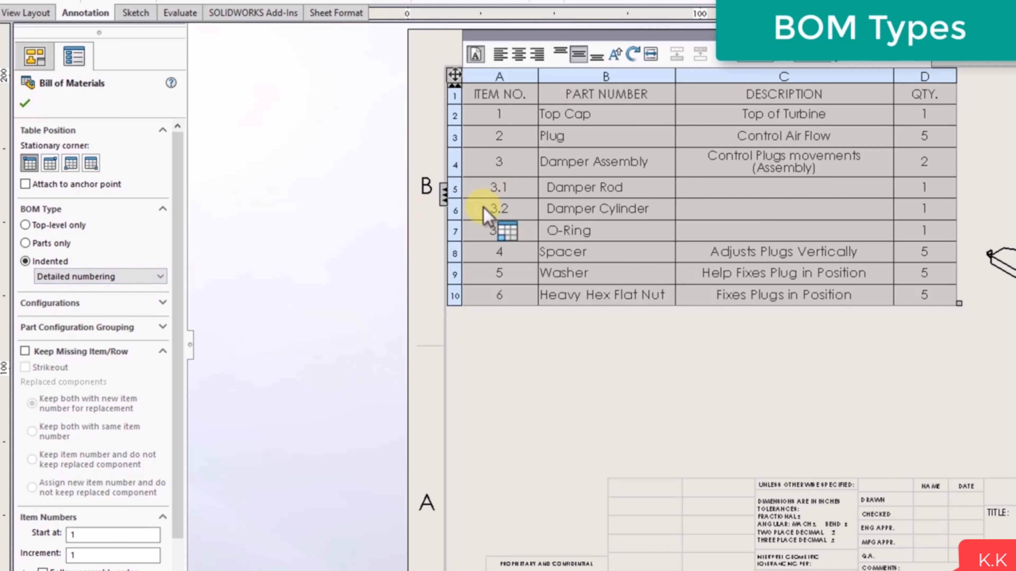
left_click(138, 277)
left_click(161, 277)
left_click(161, 278)
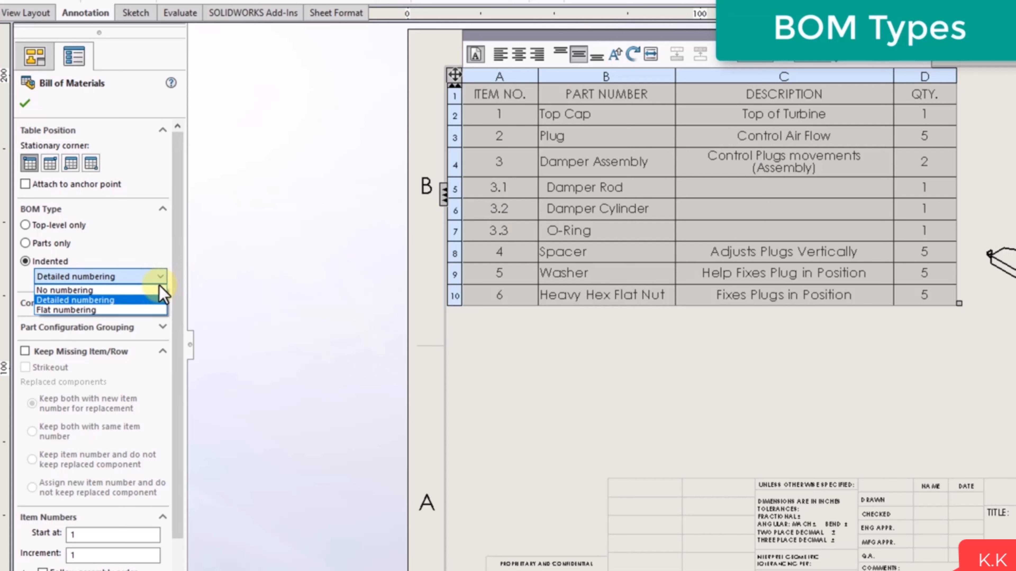
left_click(154, 310)
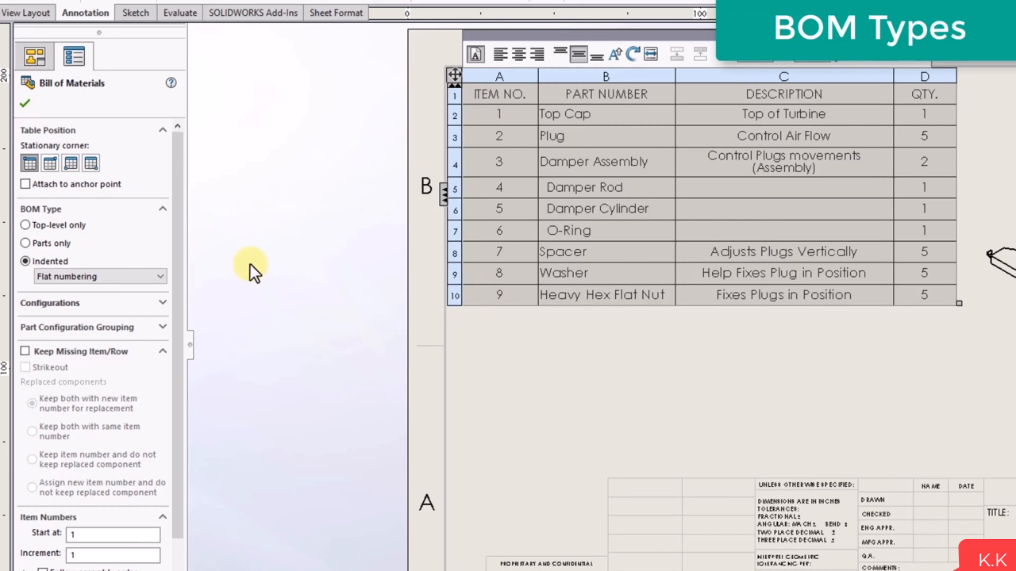
left_click(144, 279)
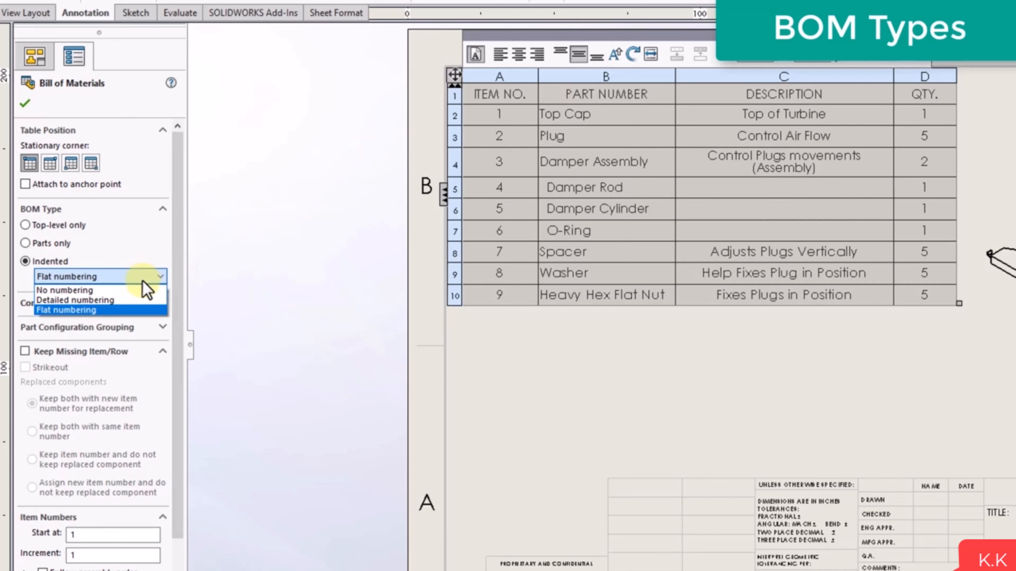
left_click(138, 291)
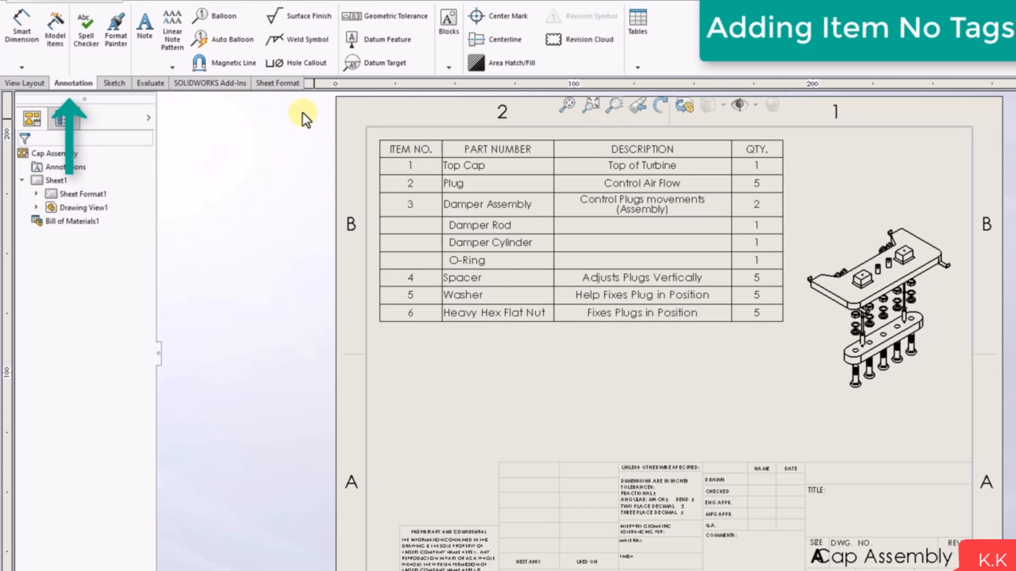
Add item number balloons to the exploded view with Auto Balloon, using circular balloons attached to edges
left_click(241, 46)
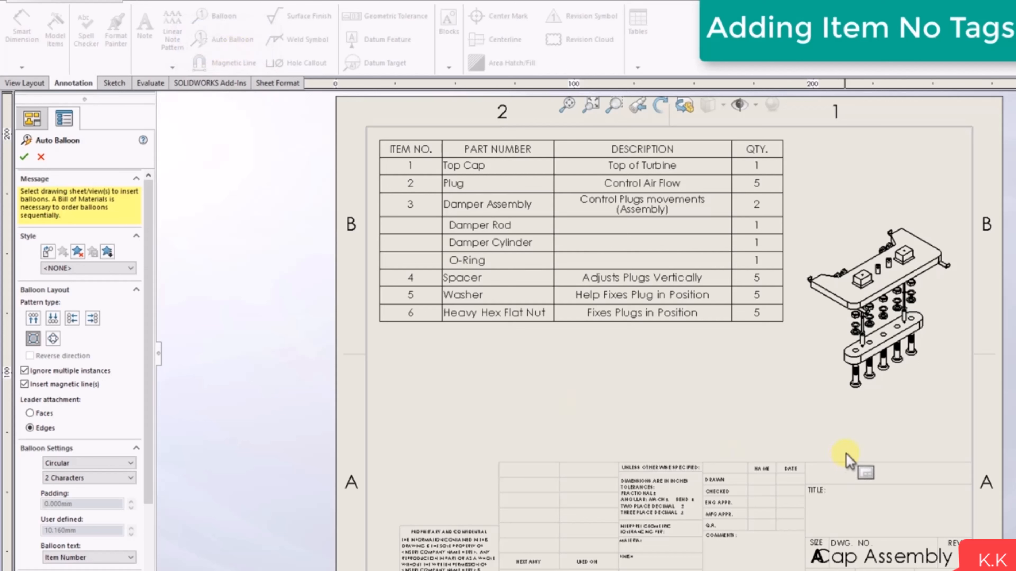
left_click(850, 420)
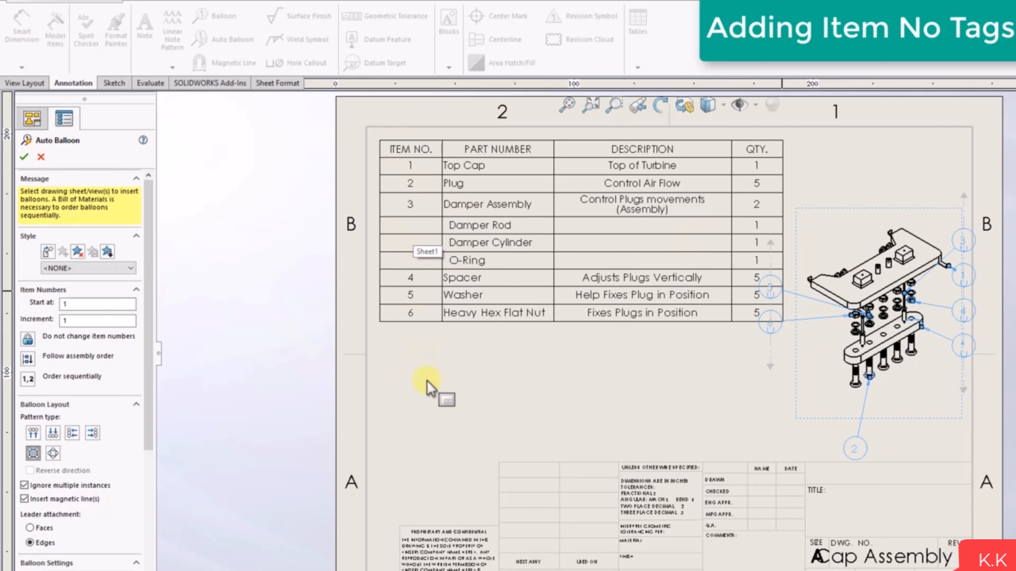
left_click(25, 159)
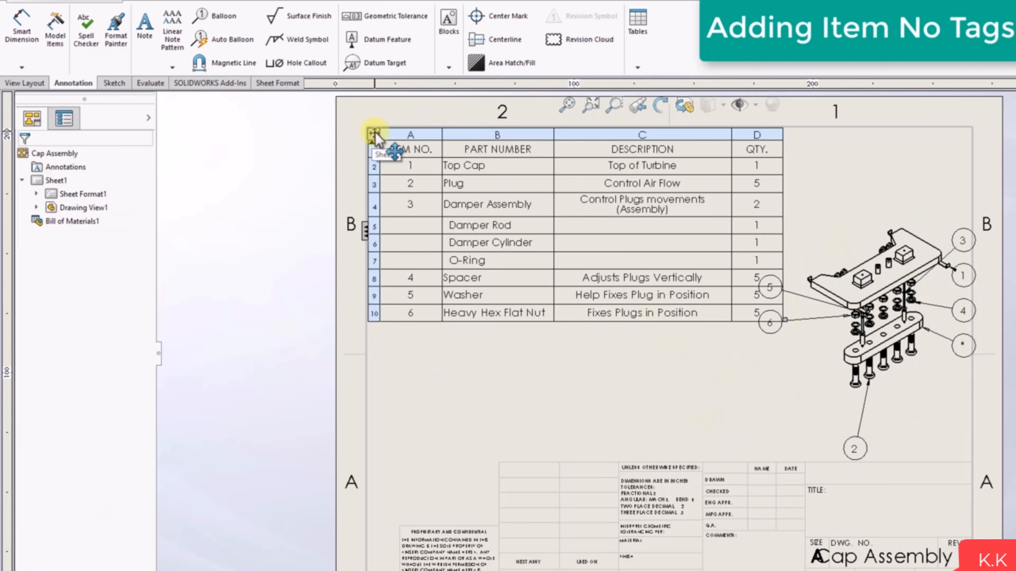
Move the bill of materials to the upper left corner of the sheet border and narrow its DESCRIPTION column
left_click_drag(379, 140, 366, 126)
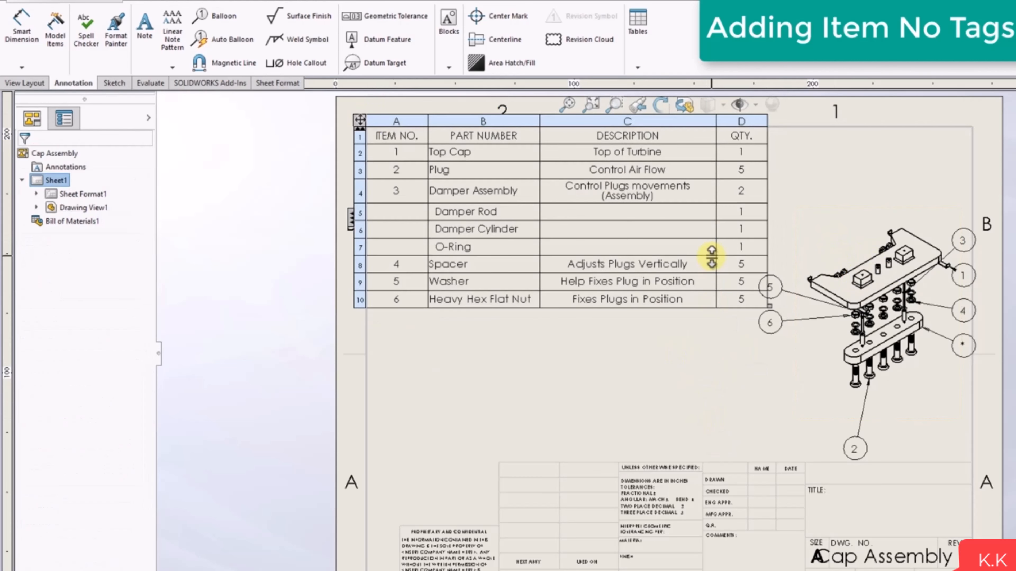
left_click_drag(716, 243, 653, 243)
left_click(511, 228)
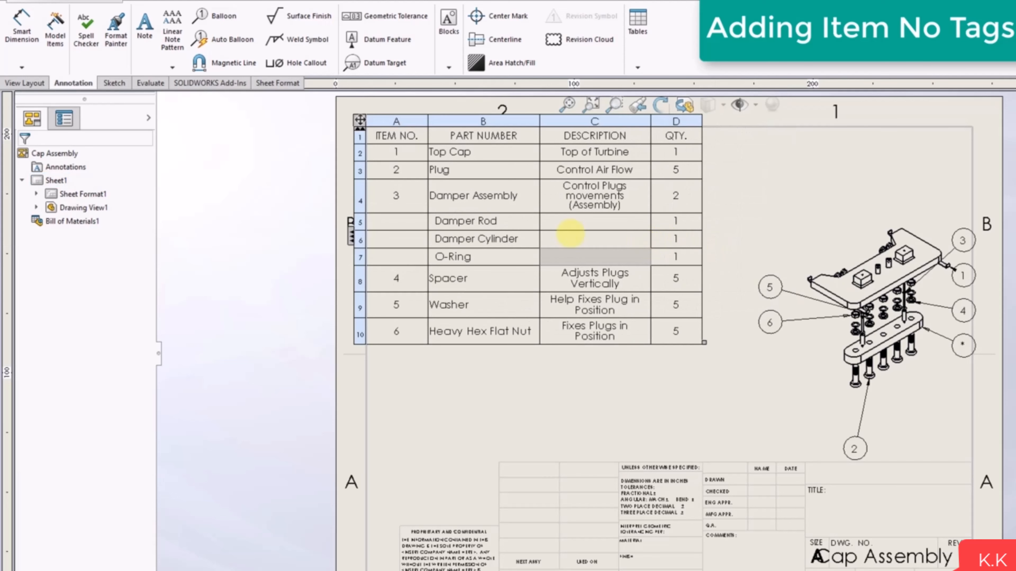
Move the exploded view with its balloons up and slightly left on the sheet
left_click(901, 224)
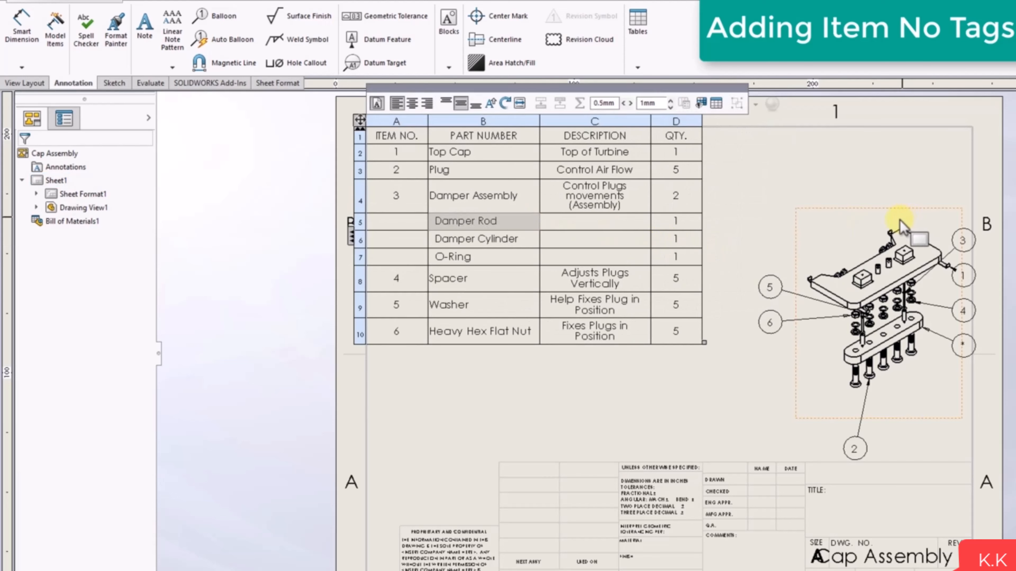
mouse_move(900, 208)
left_mouse_down()
mouse_move(865, 165)
mouse_move(878, 159)
left_mouse_up()
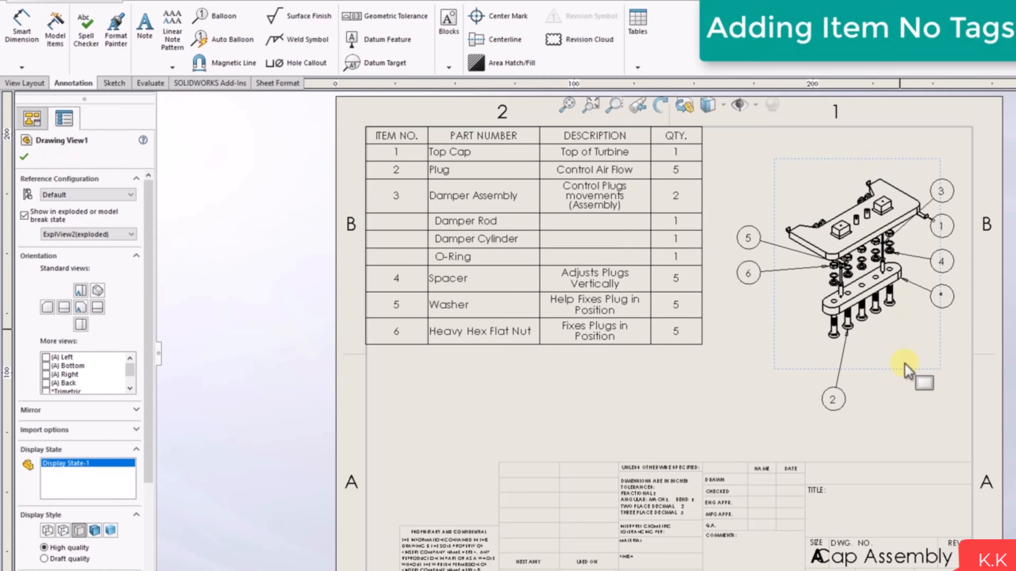
left_click(932, 439)
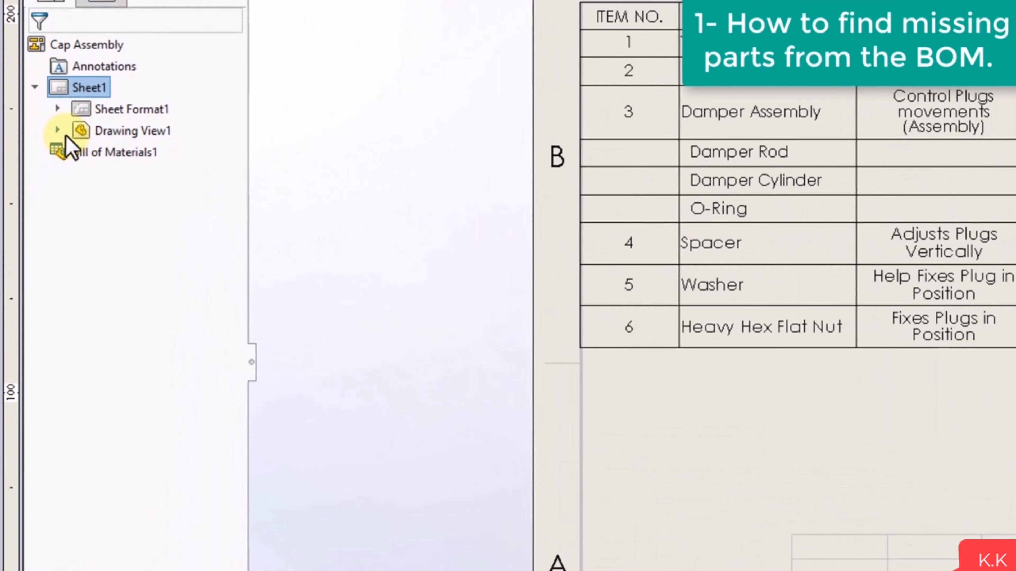
Show the full component names of Cap Assembly under Drawing View1 and include the excluded Plugs Fixer in the BOM
left_click(58, 130)
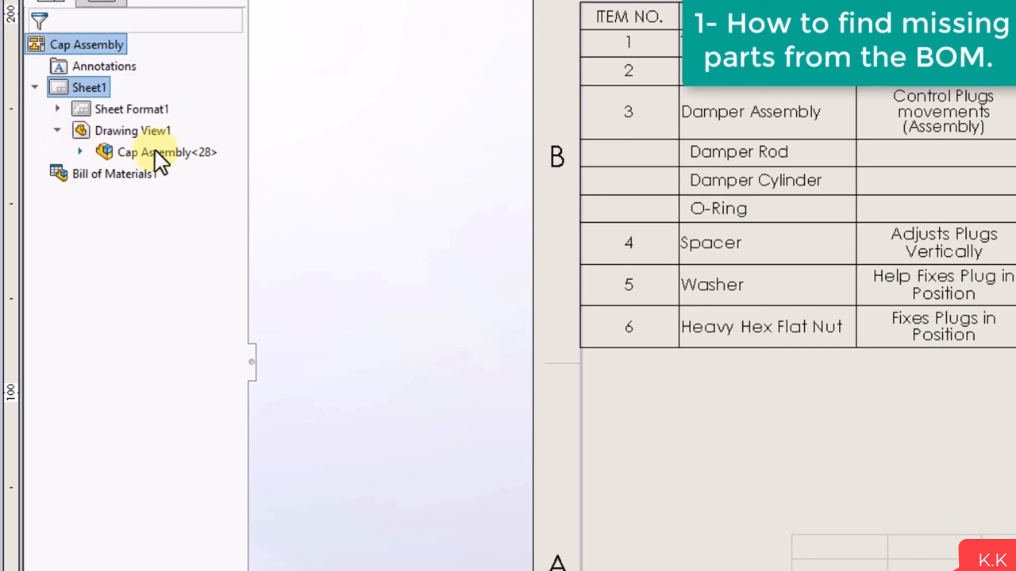
left_click(80, 152)
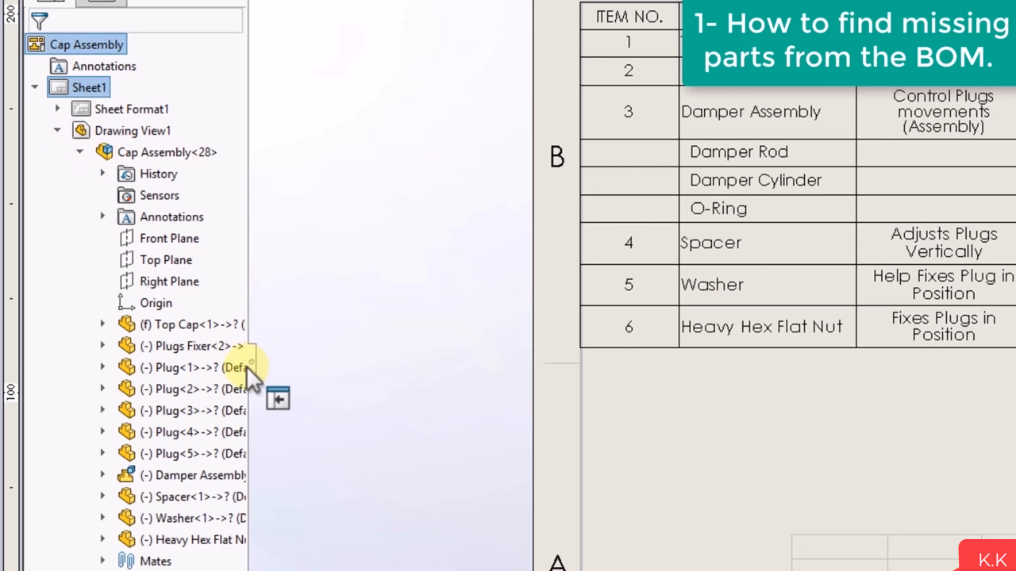
left_click_drag(251, 371, 583, 370)
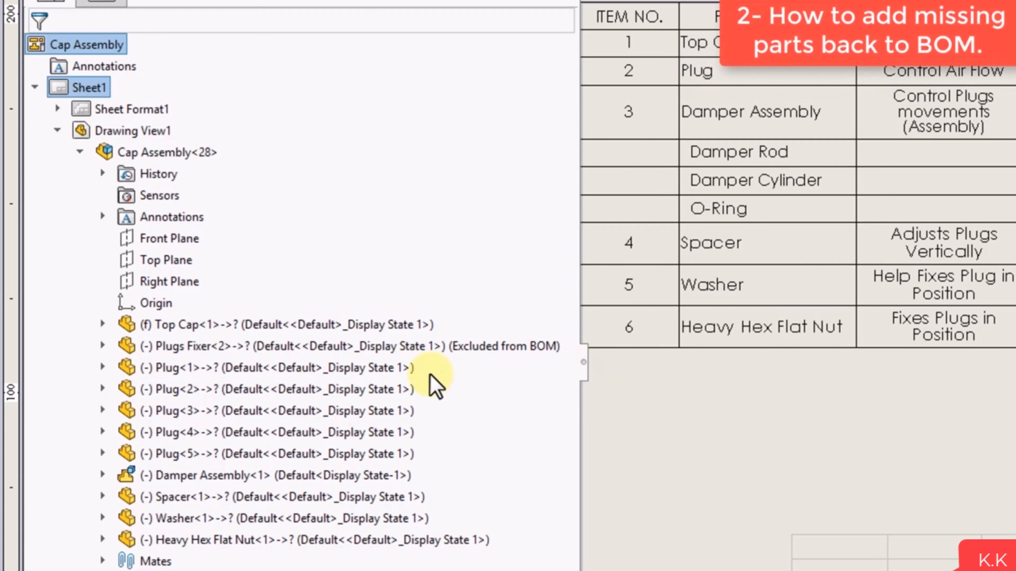
right_click(433, 347)
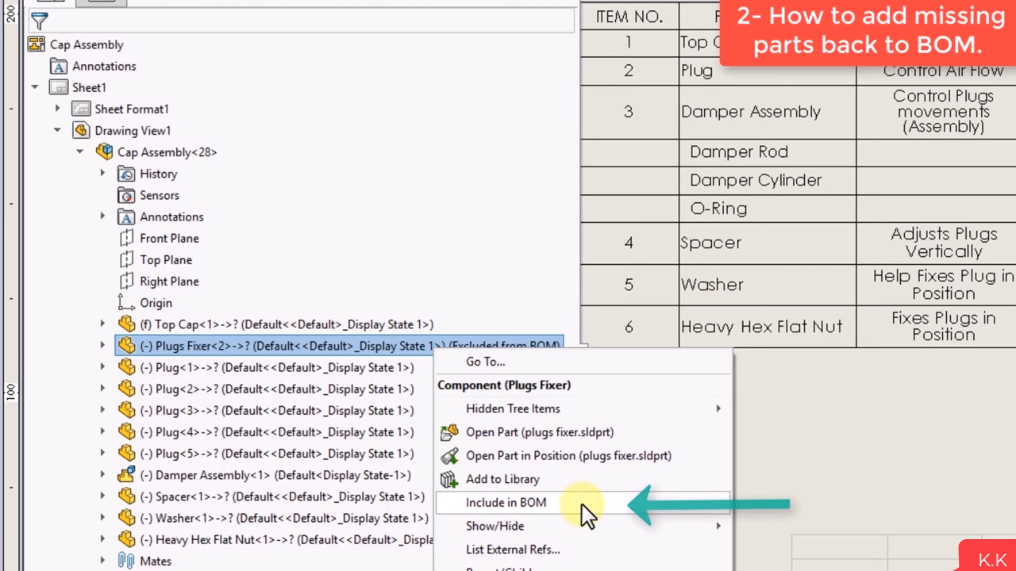
left_click(583, 507)
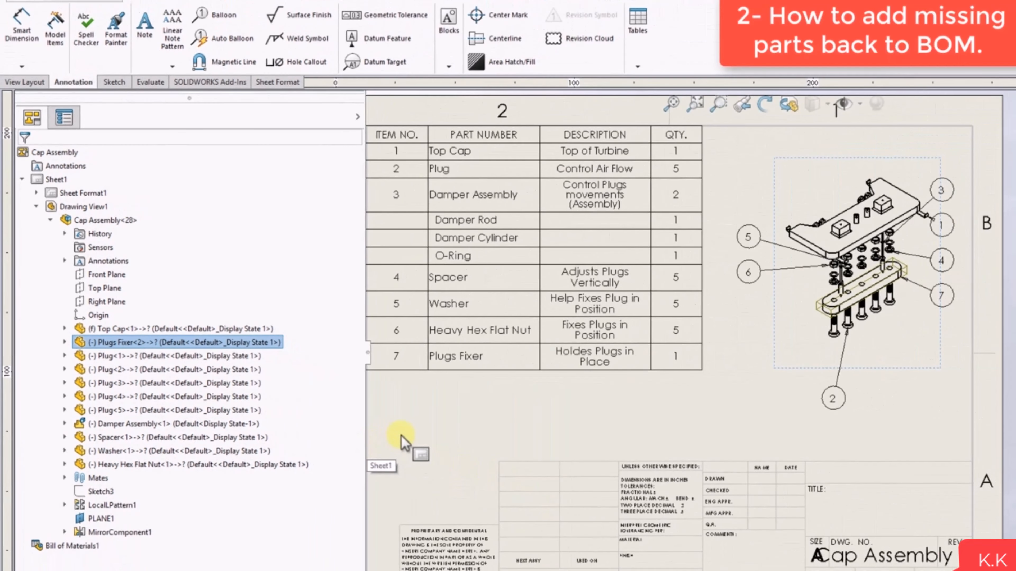
Narrow the component tree pane and open the Cap Assembly model from Drawing View1
left_click_drag(368, 353, 210, 385)
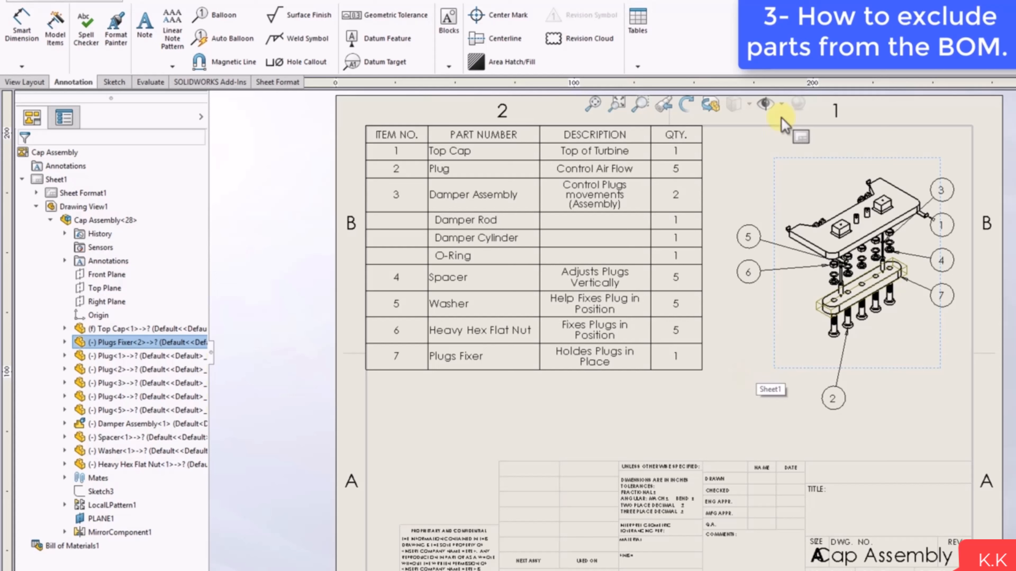
left_click(795, 130)
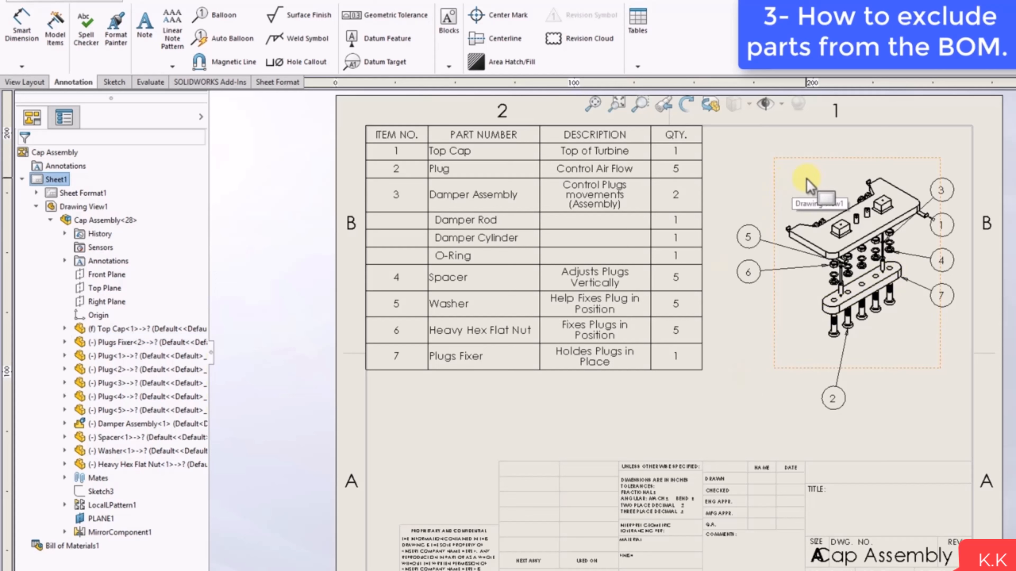
right_click(805, 188)
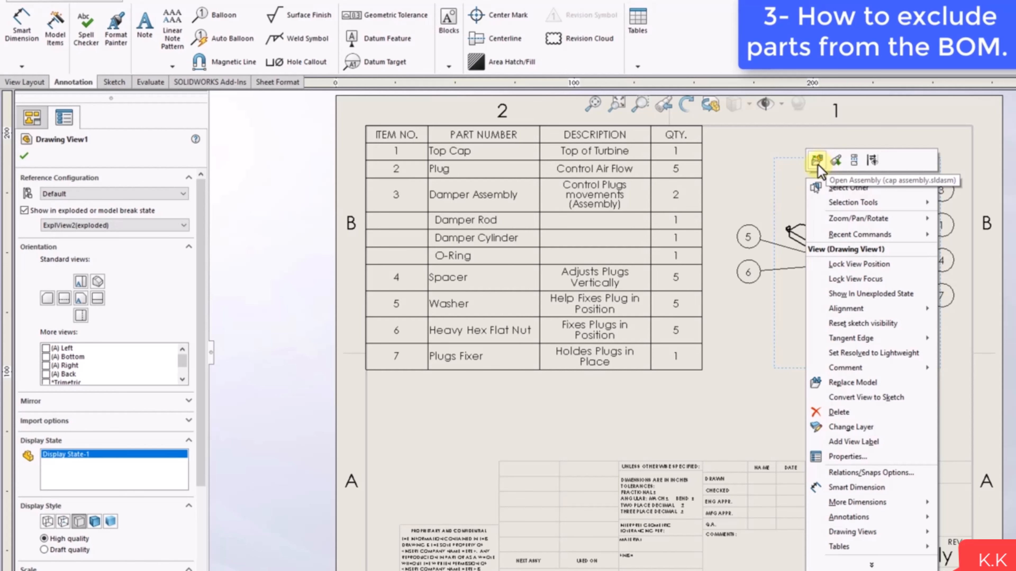
left_click(818, 165)
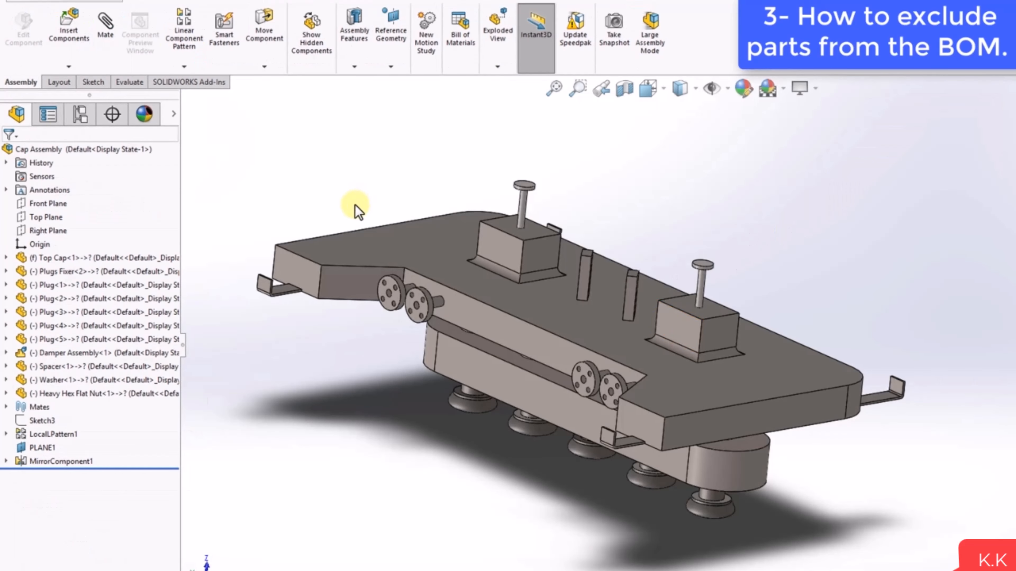
Exclude the Top Cap component from the bill of materials through its component properties
middle_click_drag(248, 360, 316, 386)
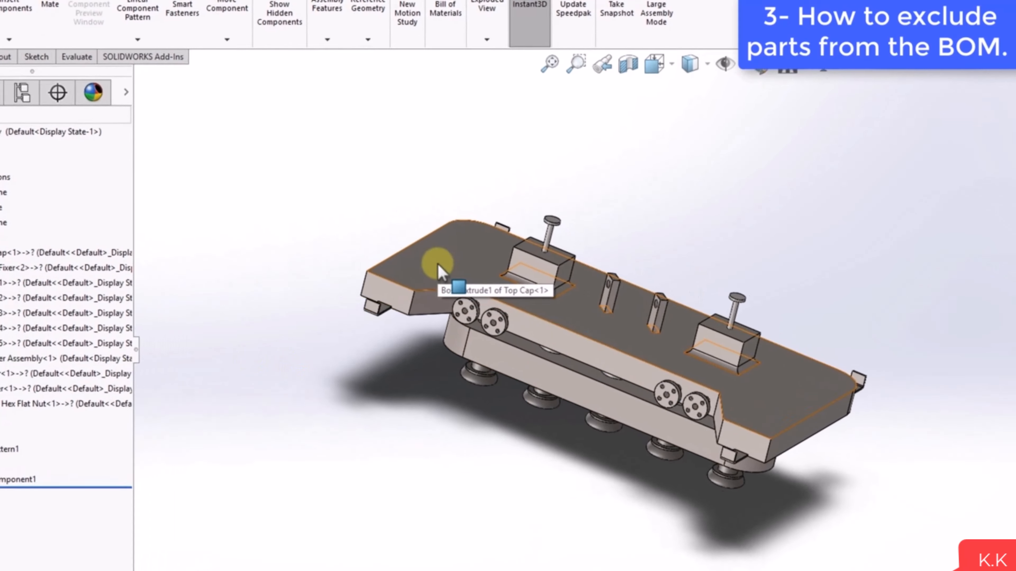
left_click(439, 267)
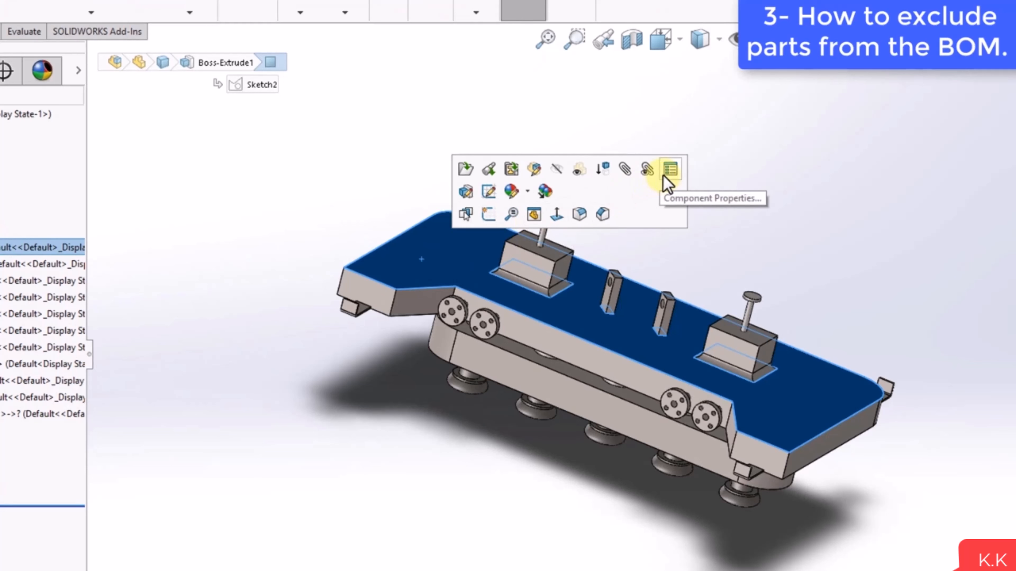
left_click(664, 178)
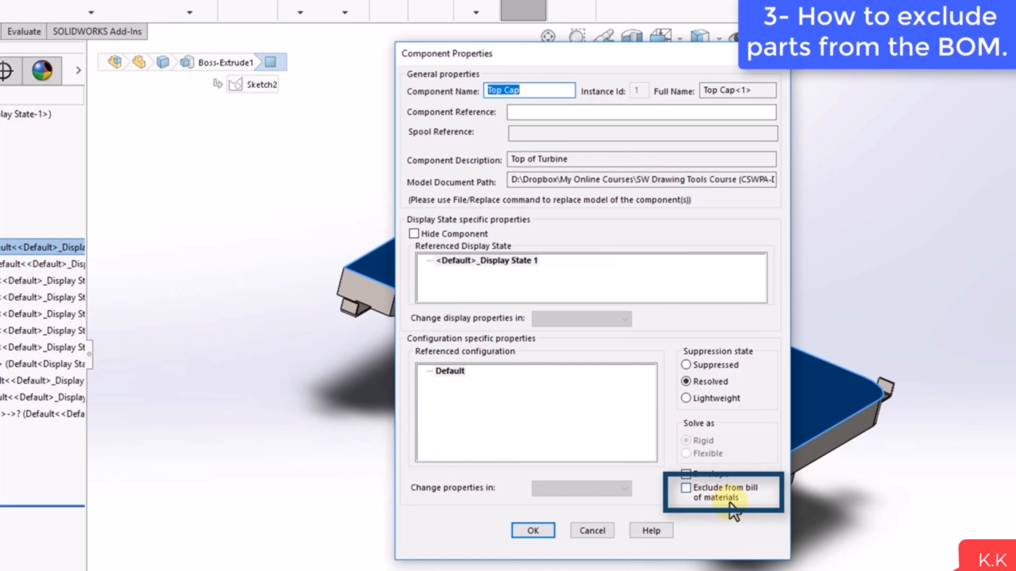
left_click(722, 497)
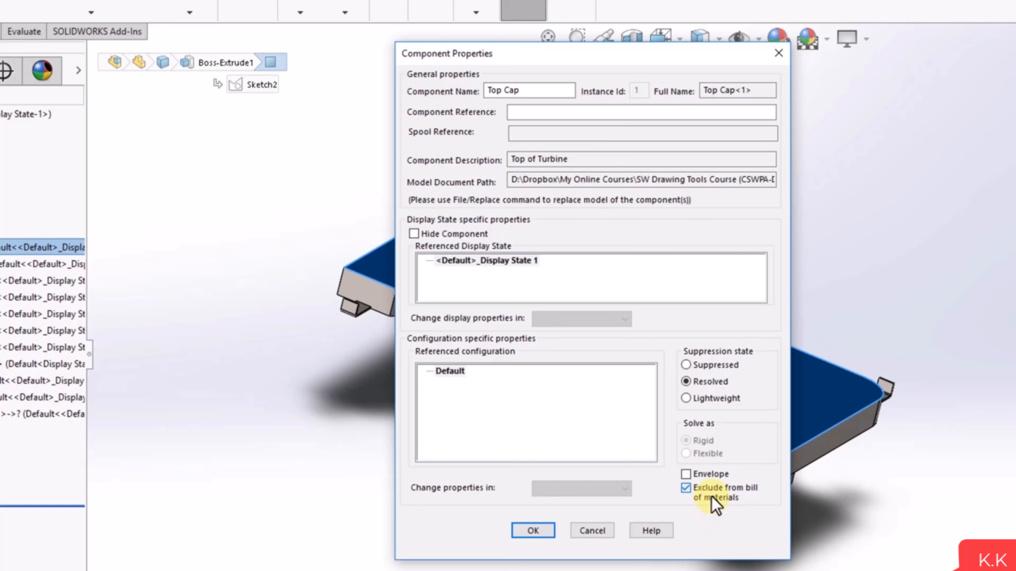
left_click(528, 532)
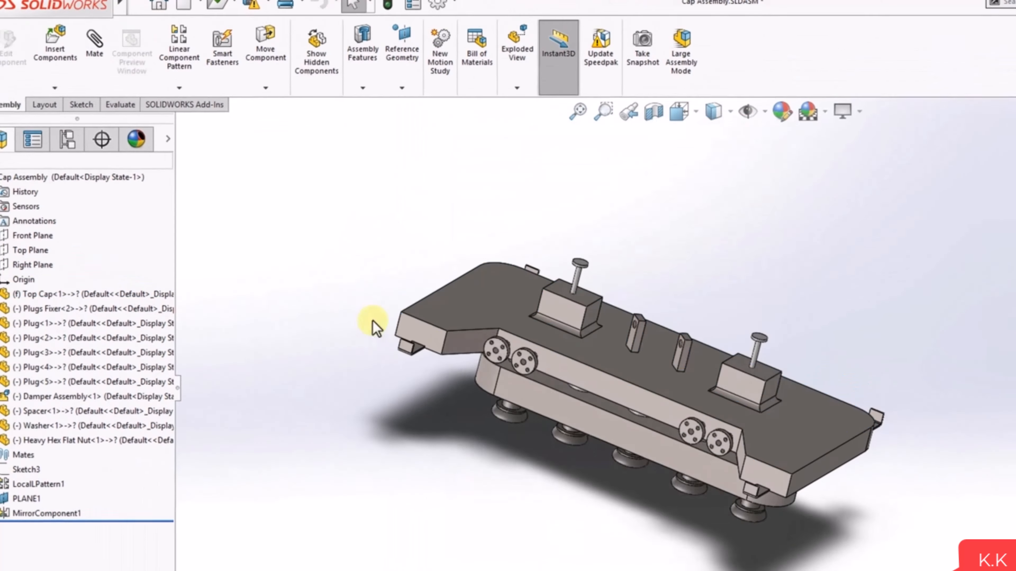
Save Cap Assembly with all its modified referenced models and return to the Cap Assembly - Sheet1 drawing
left_click(252, 2)
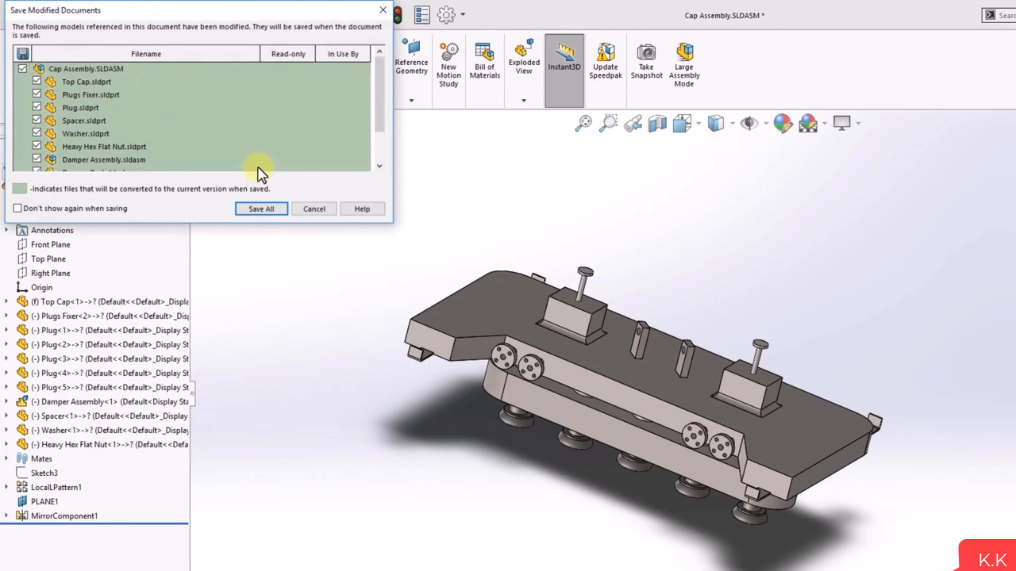
left_click(262, 210)
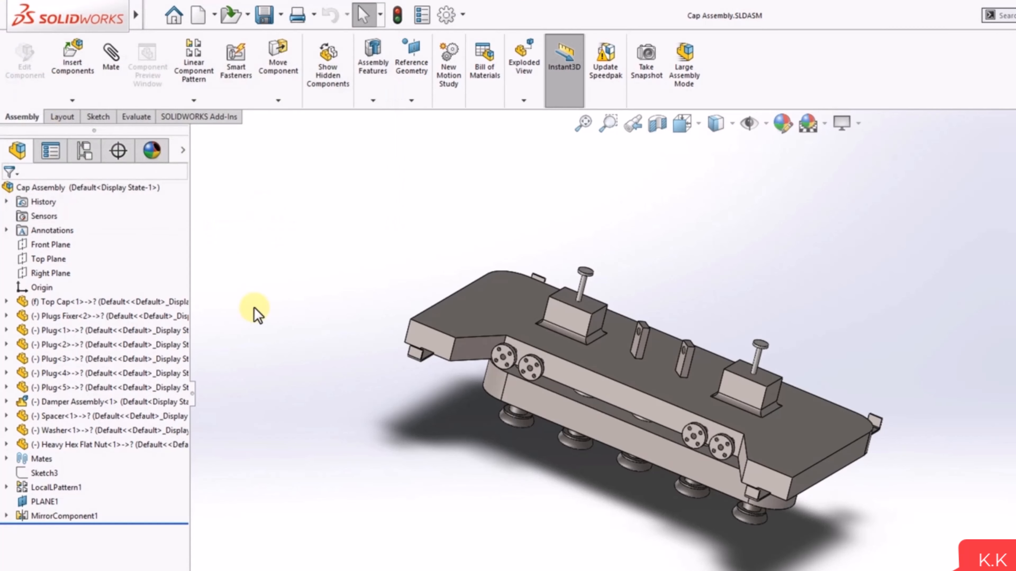
left_click(153, 16)
left_click(153, 16)
left_click(289, 15)
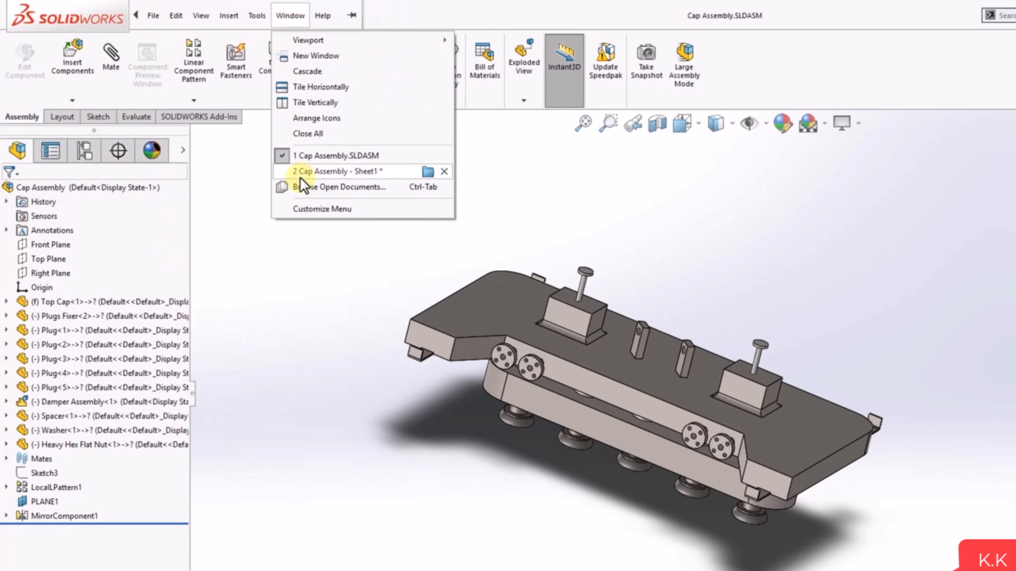
left_click(290, 173)
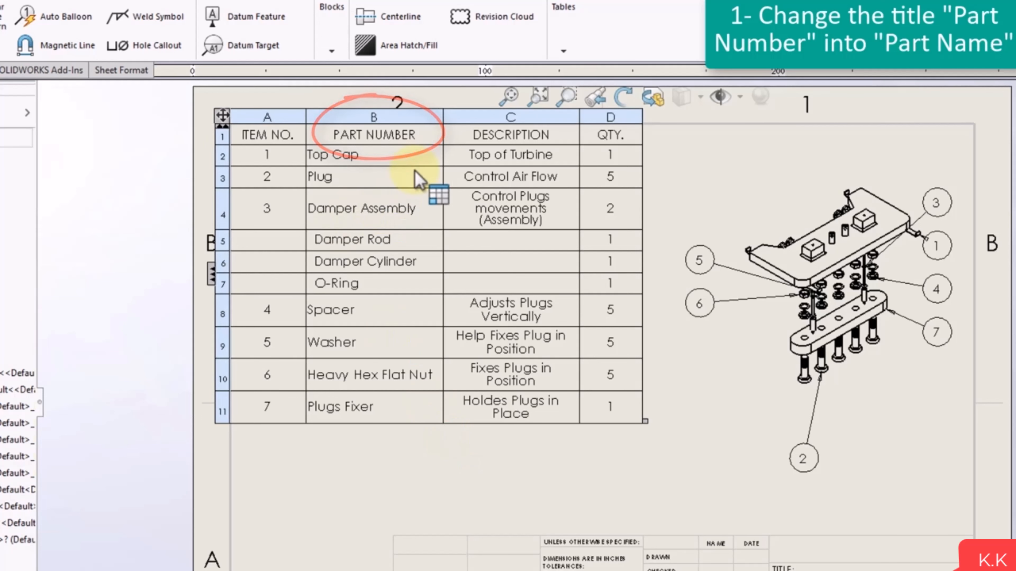
Rename the PART NUMBER column header in the bill of materials to PART NAME
left_click(405, 135)
double_click(405, 135)
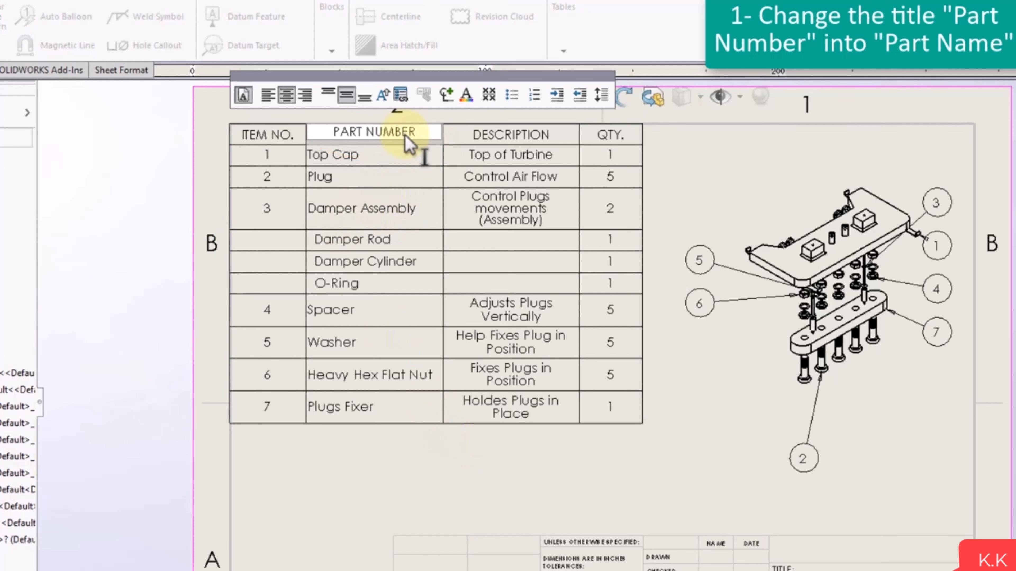
double_click(403, 132)
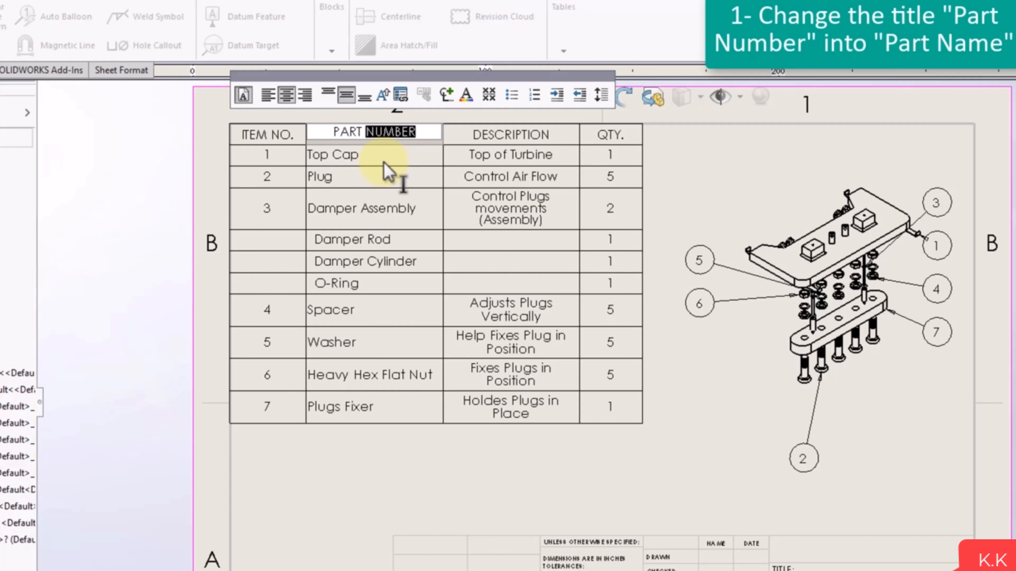
type("NAME")
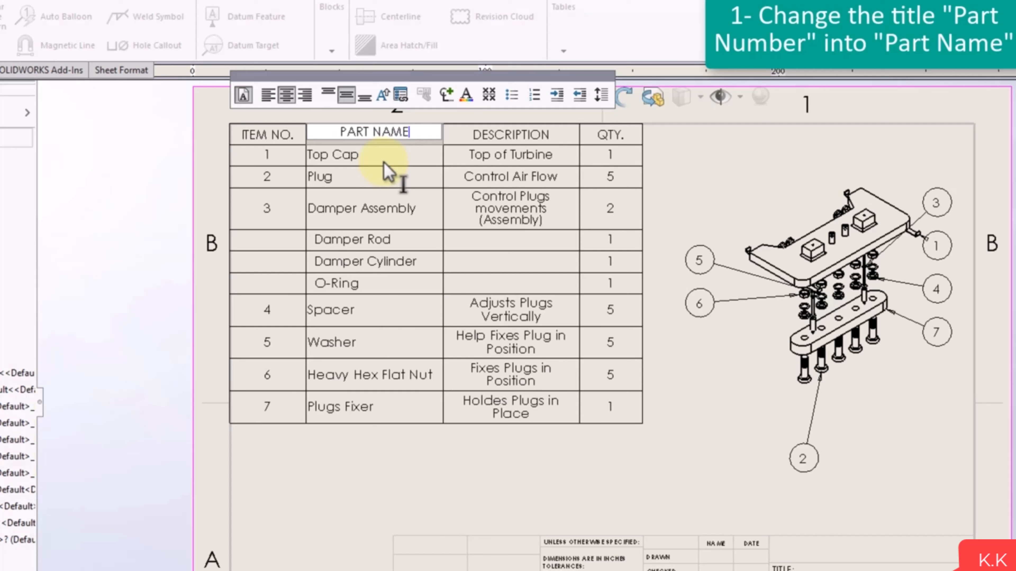
left_click(325, 484)
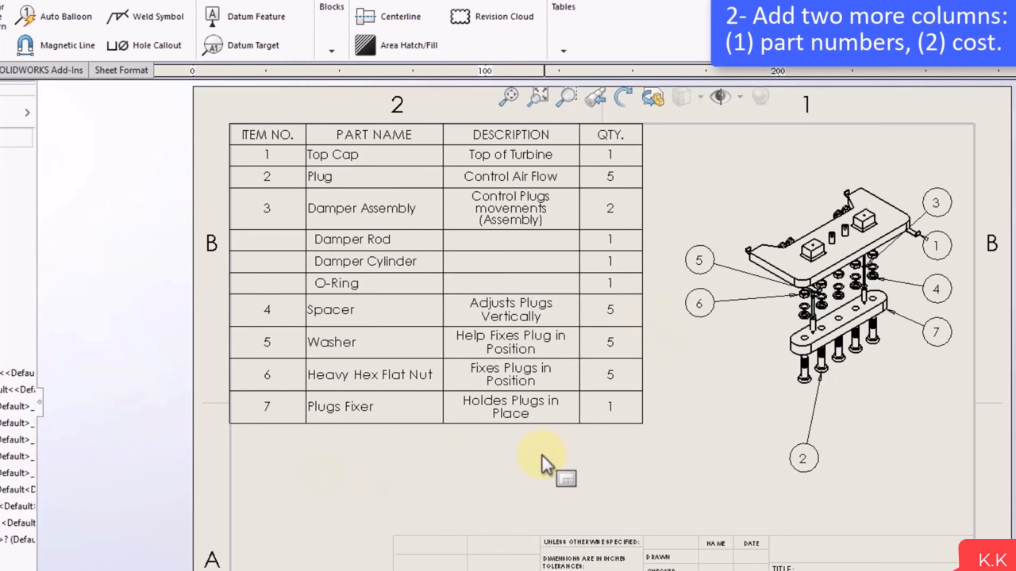
Insert a column to the right of PART NAME in the bill of materials, using the custom property PartNo
left_click(520, 344)
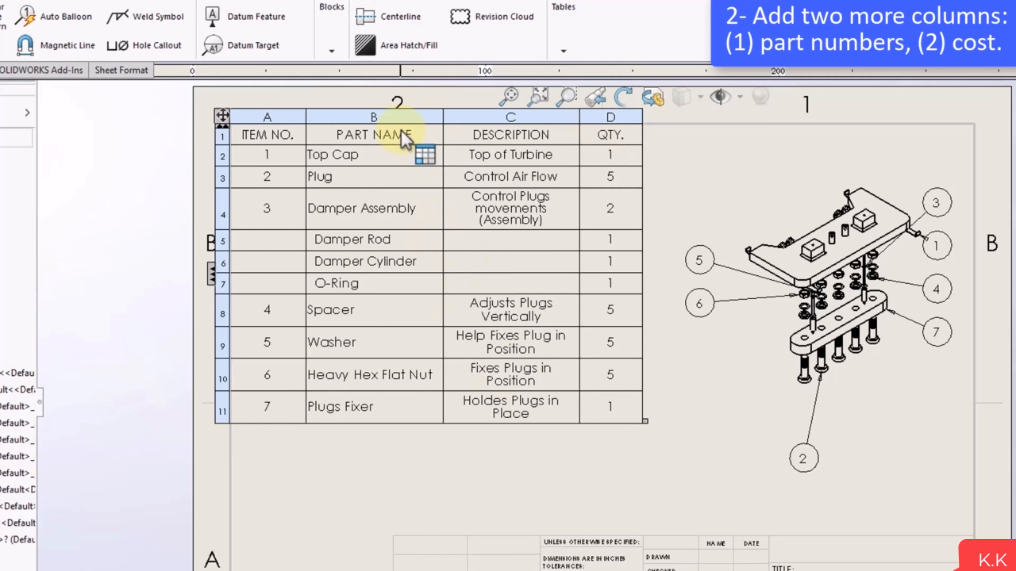
left_click(402, 118)
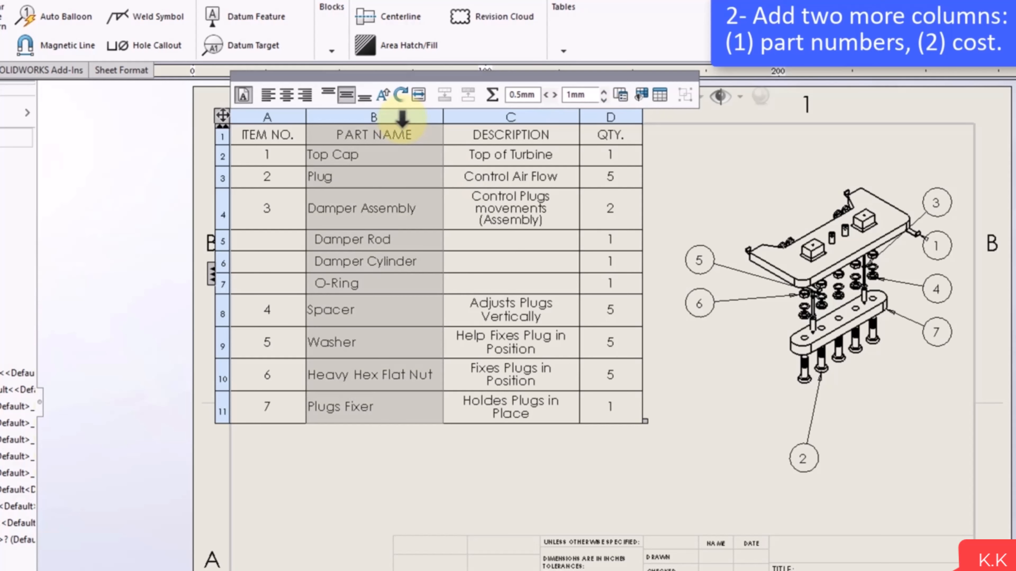
right_click(401, 118)
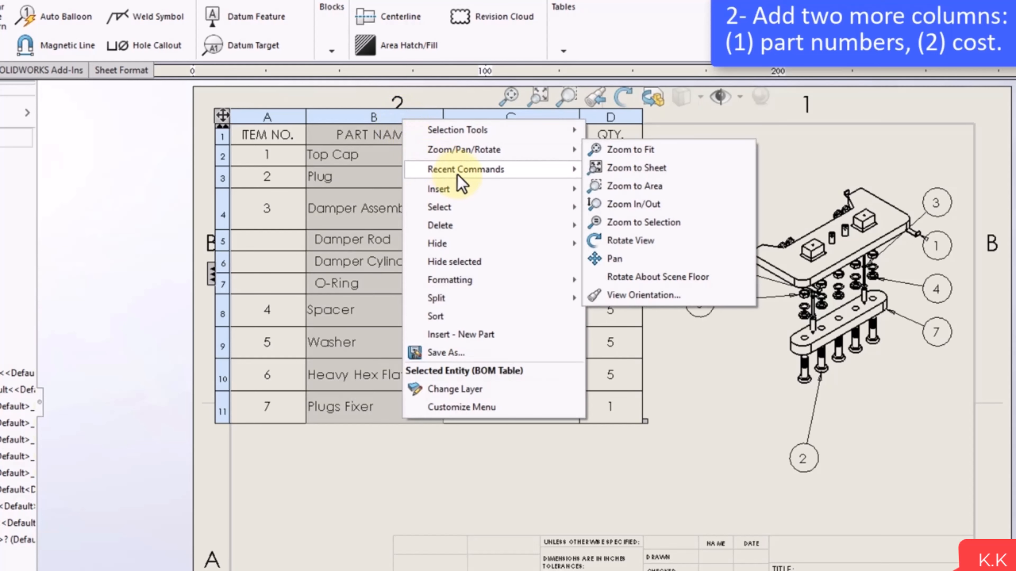
mouse_move(466, 195)
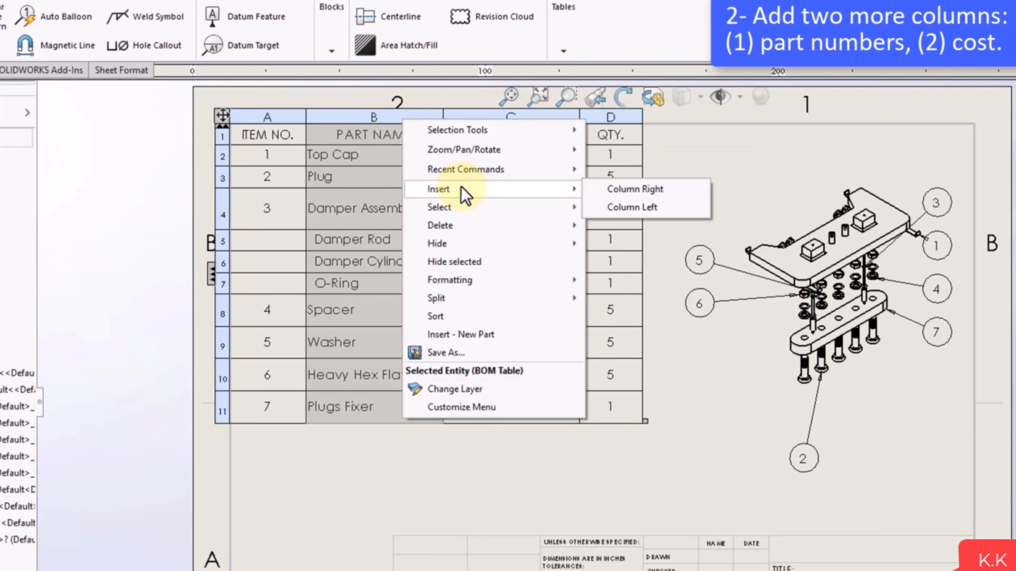
left_click(672, 191)
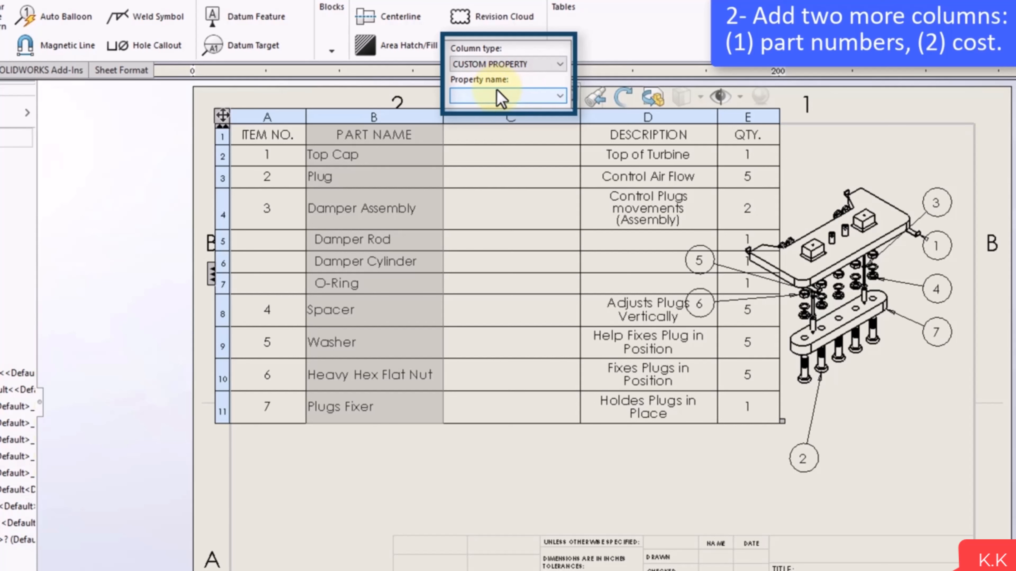
left_click(548, 75)
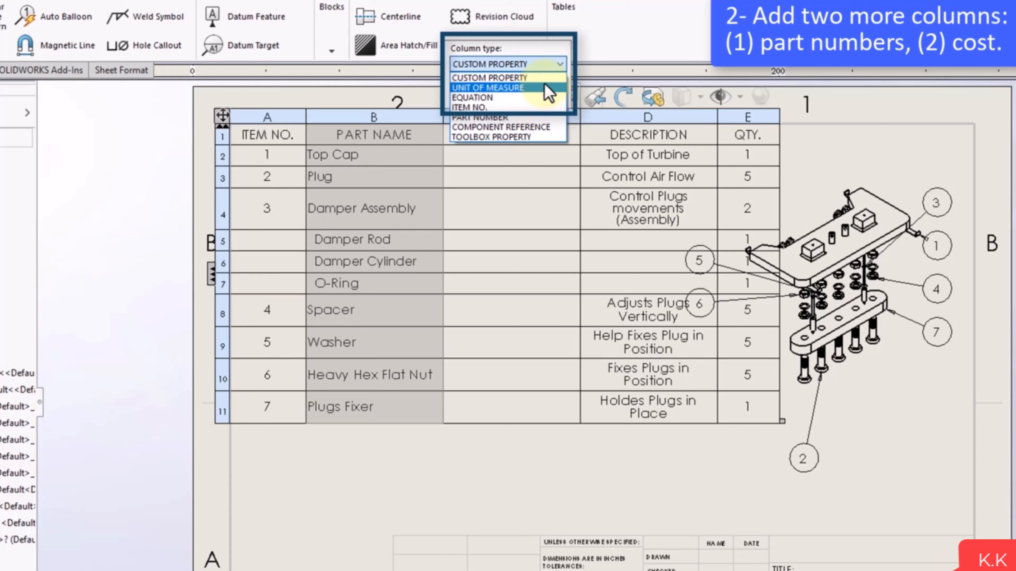
left_click(532, 78)
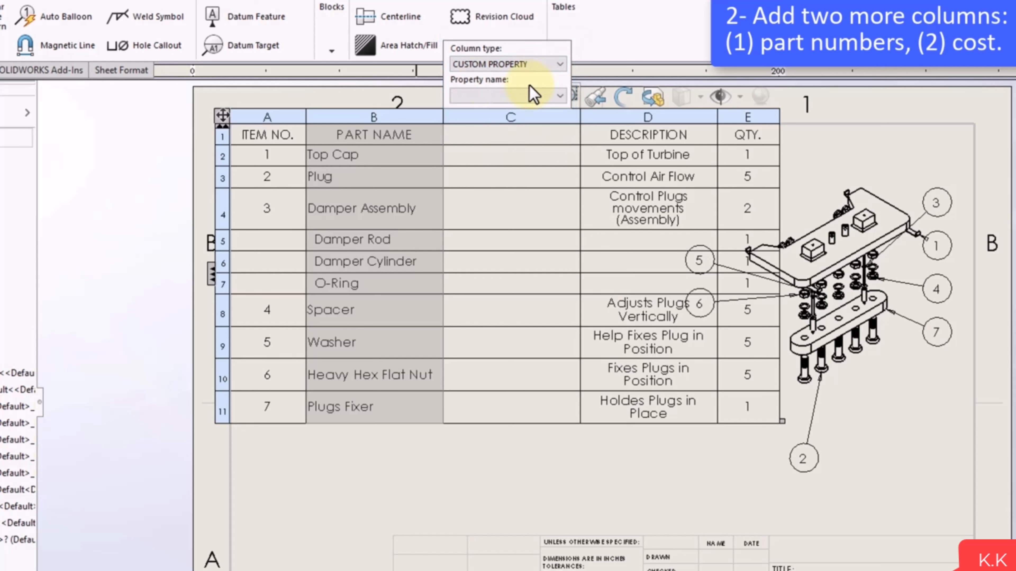
left_click(558, 100)
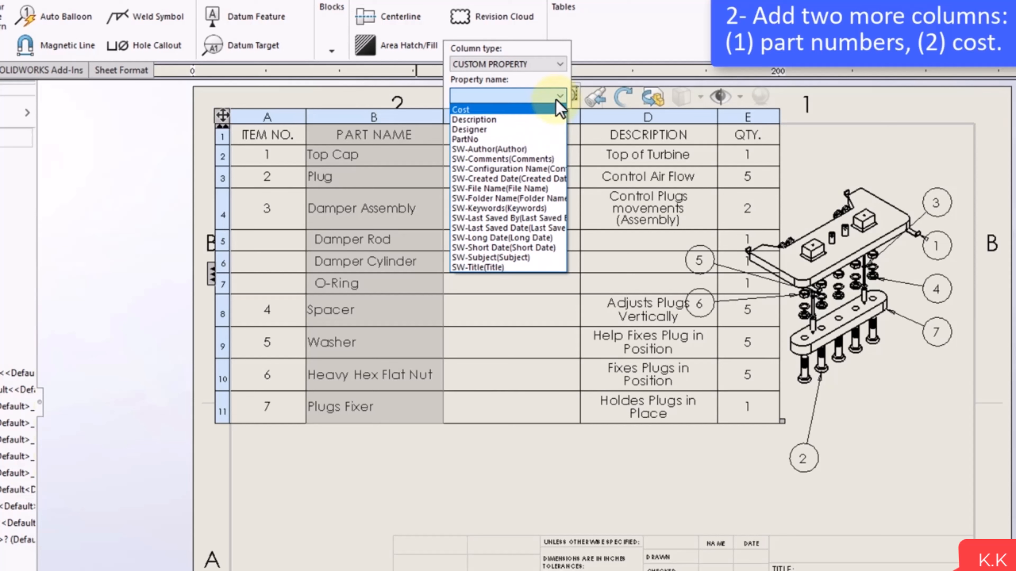
left_click(536, 140)
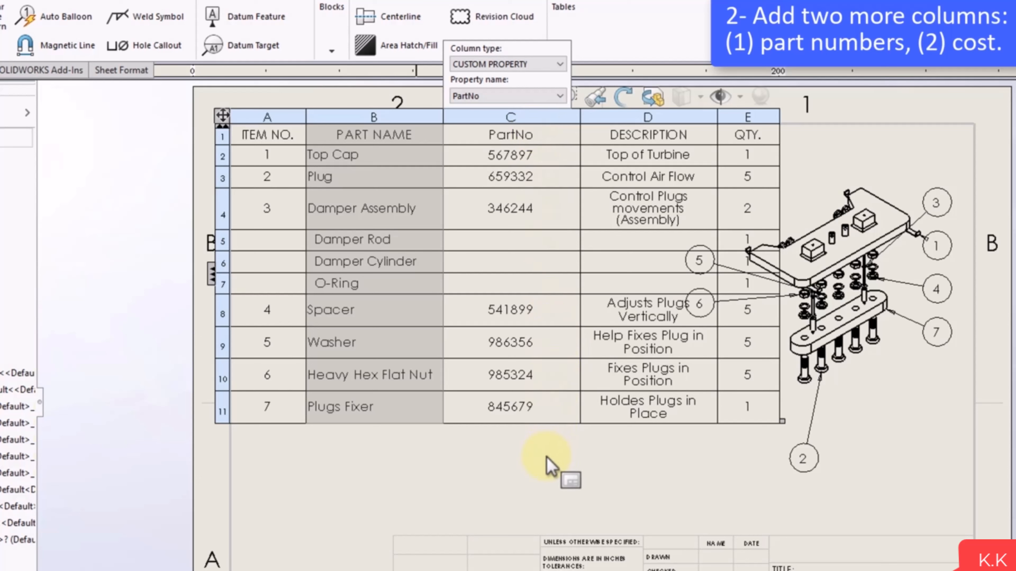
left_click(512, 486)
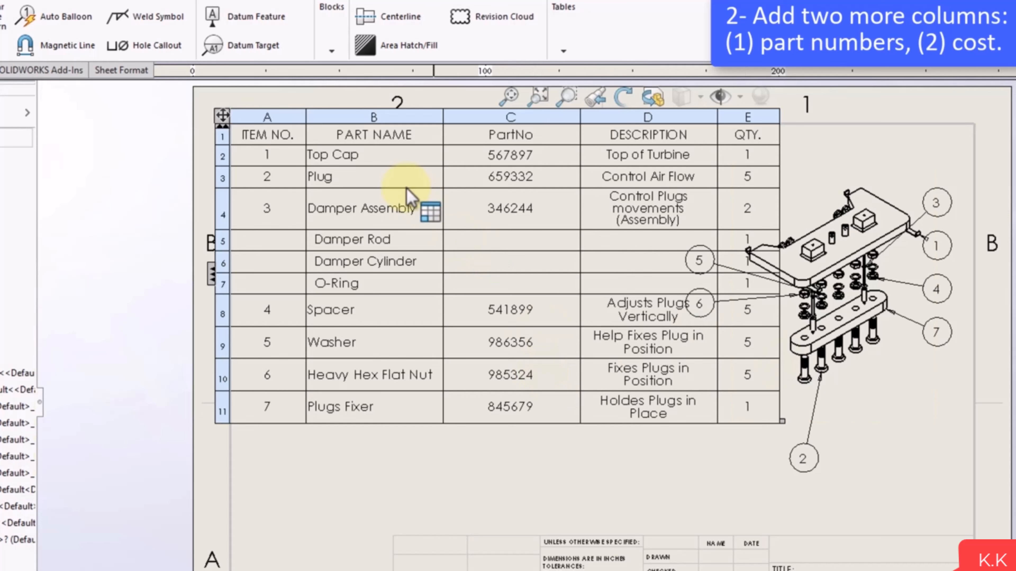
Shrink the overall width of the bill of materials so it clears the exploded view and its balloons
left_click(222, 120)
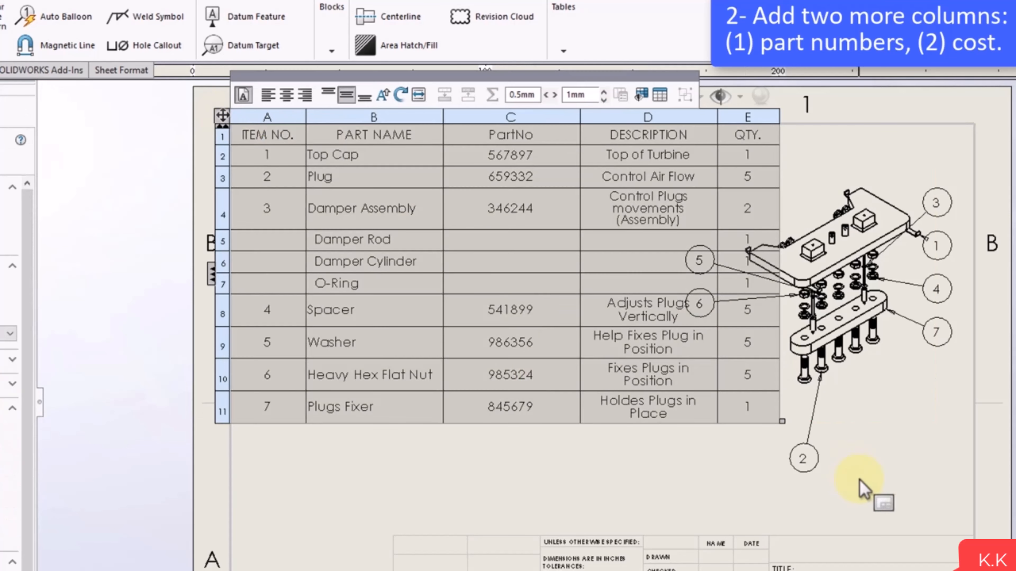
left_click_drag(782, 421, 577, 448)
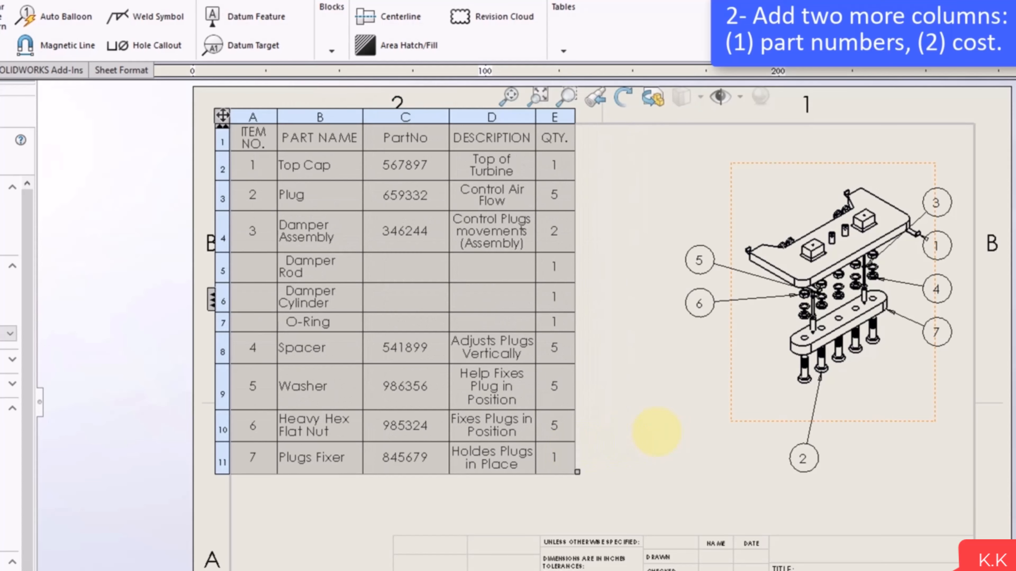
left_click(598, 374)
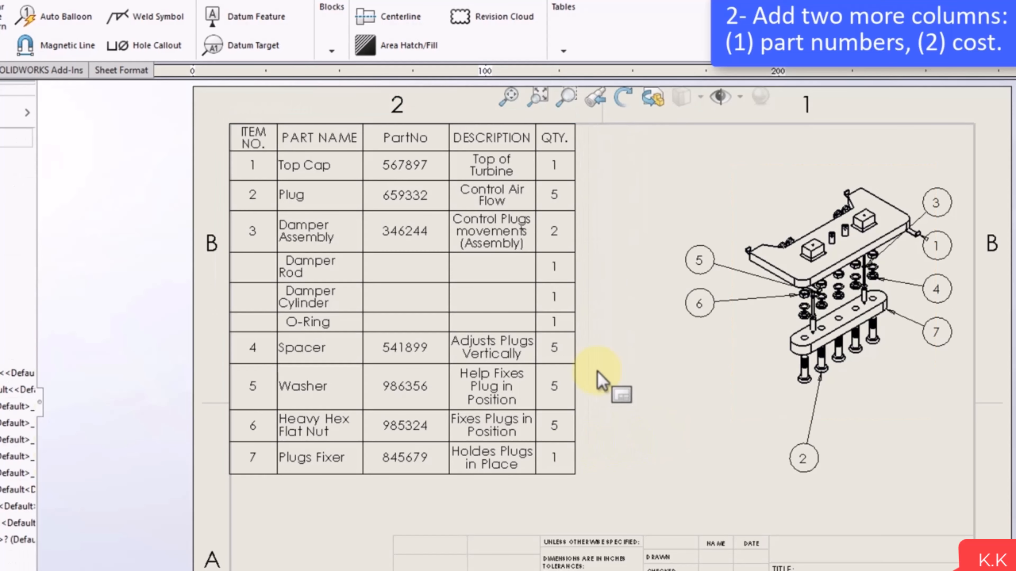
Insert an empty column to the right of the QTY. column in the bill of materials
left_click(552, 176)
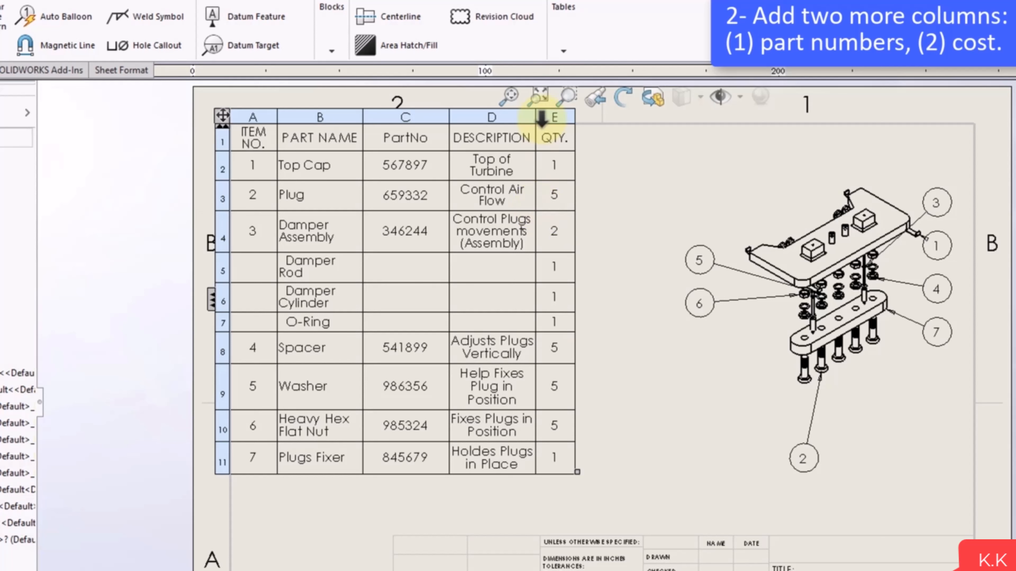
left_click(546, 116)
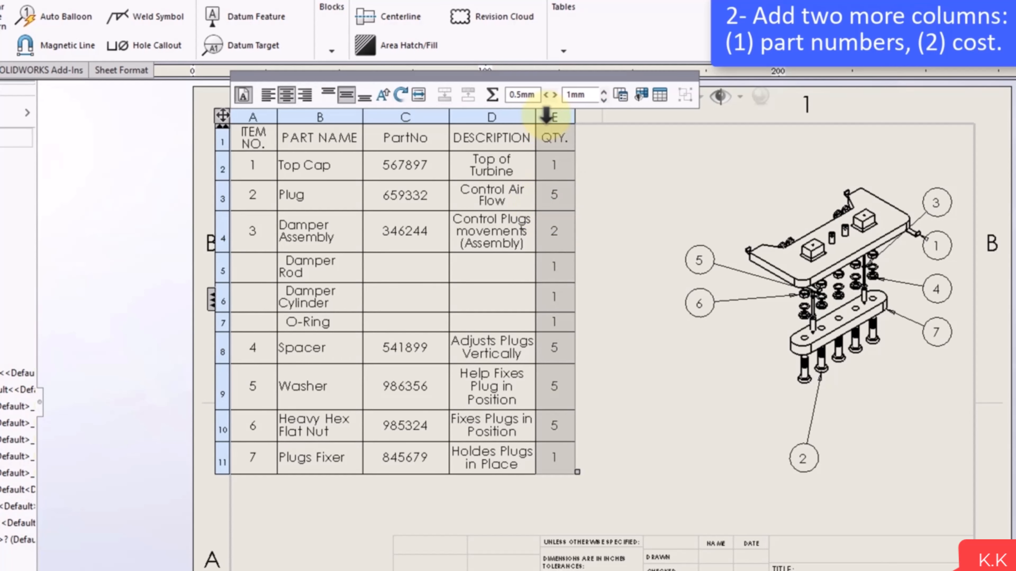
right_click(547, 117)
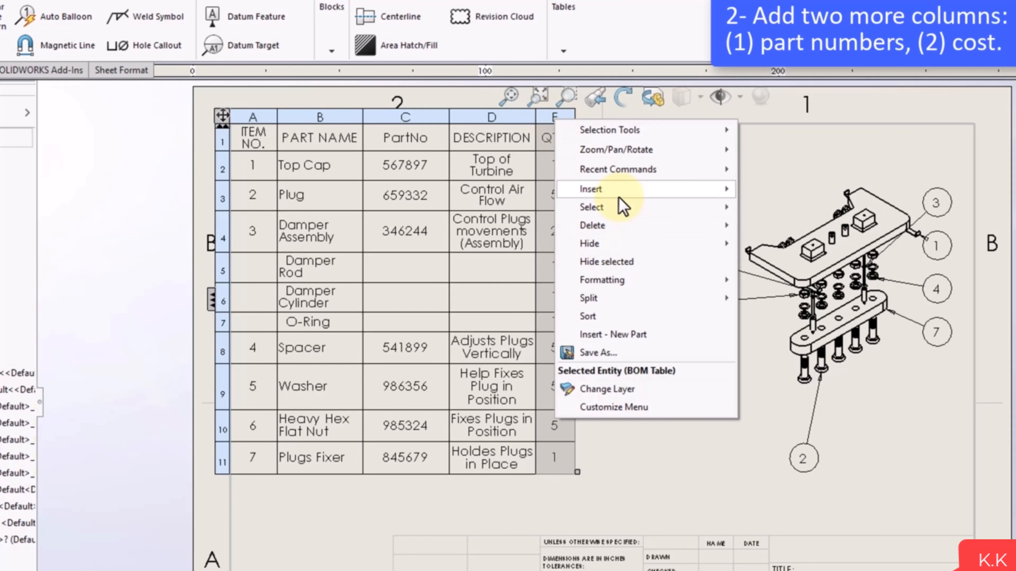
mouse_move(619, 196)
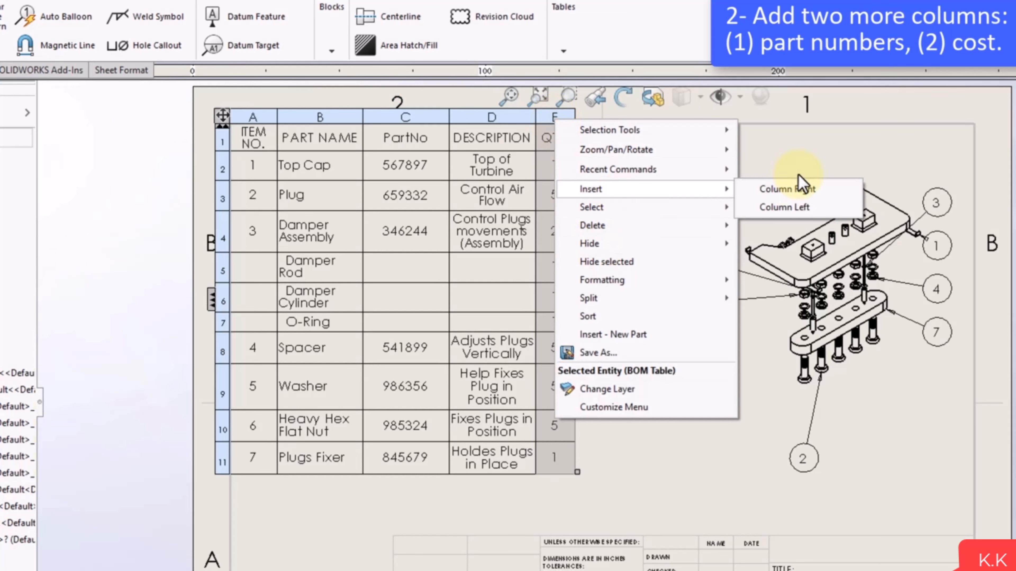
left_click(779, 196)
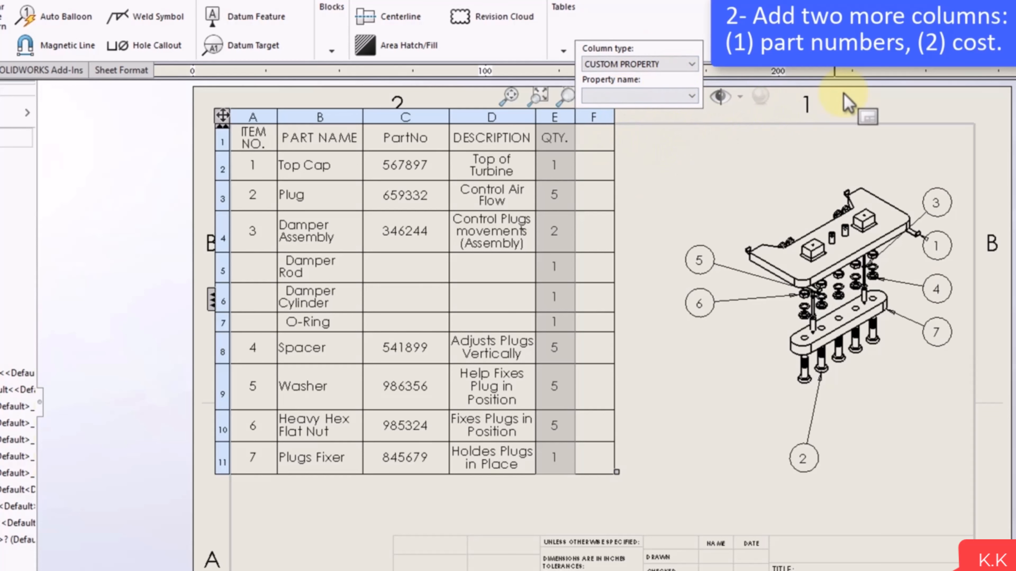
left_click(891, 109)
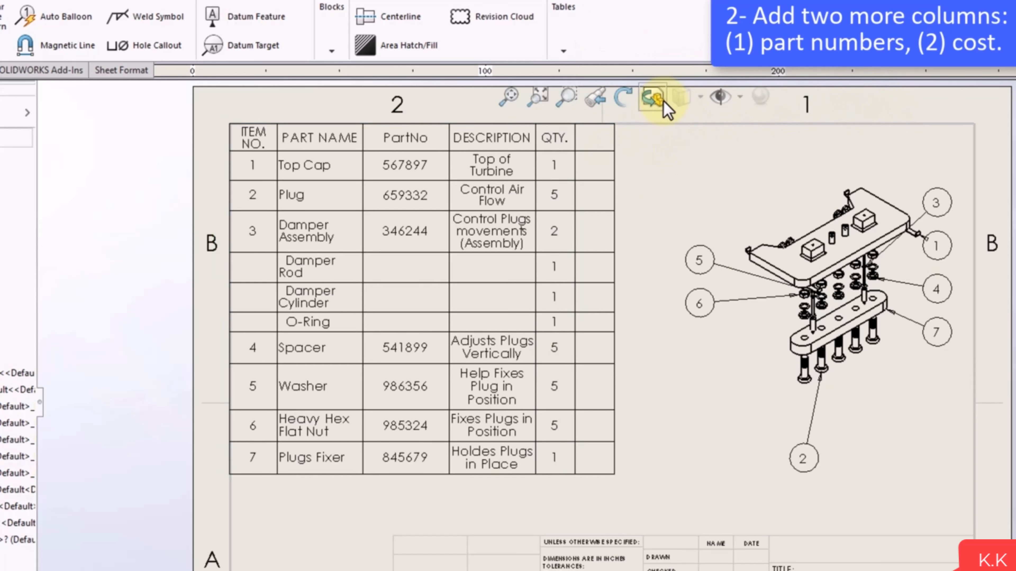
Assign the custom property Cost to the empty last column of the bill of materials
scroll(611, 151, "up", 1)
scroll(611, 152, "down", 1)
scroll(657, 420, "up", 1)
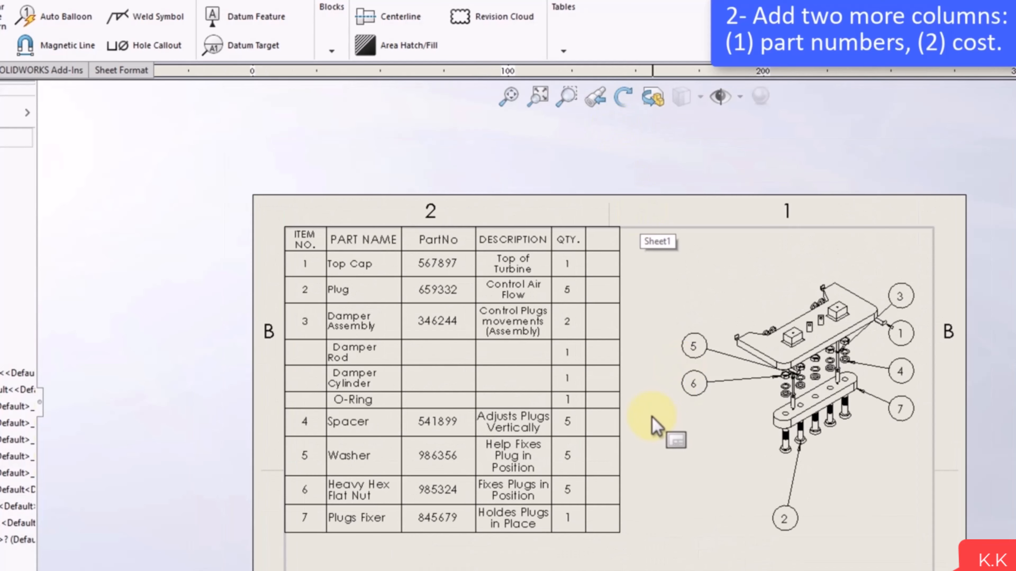
scroll(630, 306, "down", 1)
left_click(600, 244)
left_click(596, 200)
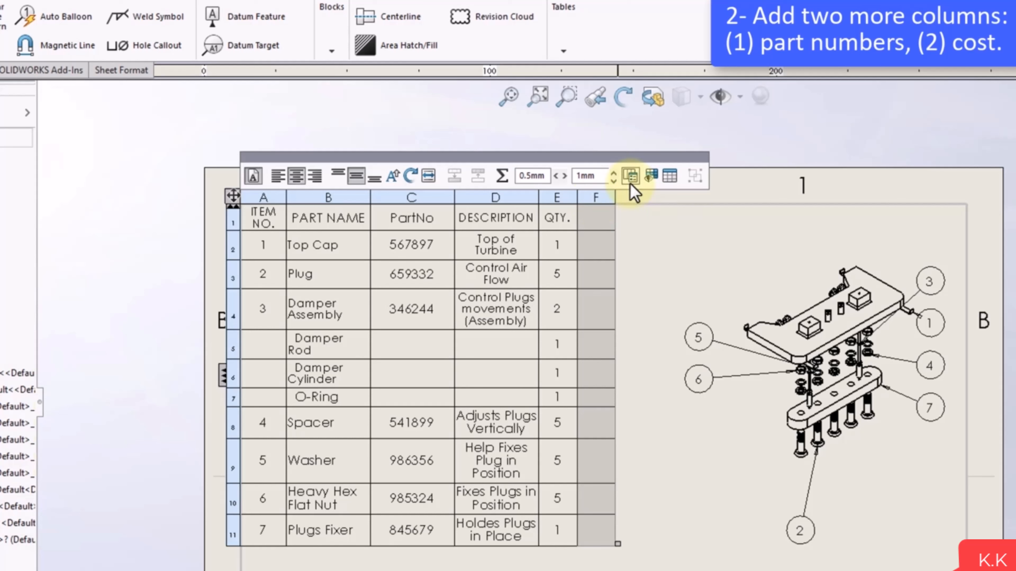
left_click(632, 180)
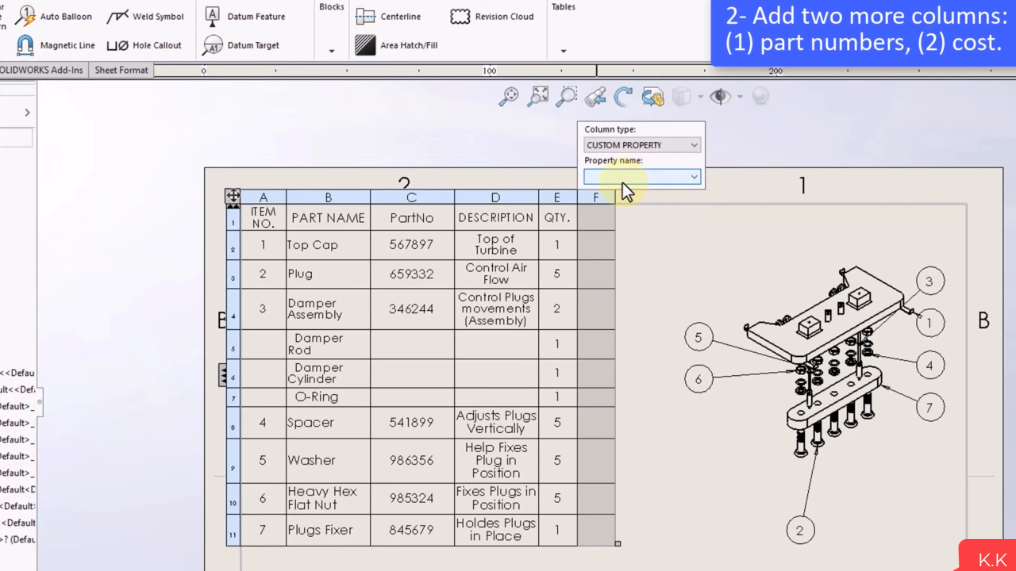
left_click(622, 181)
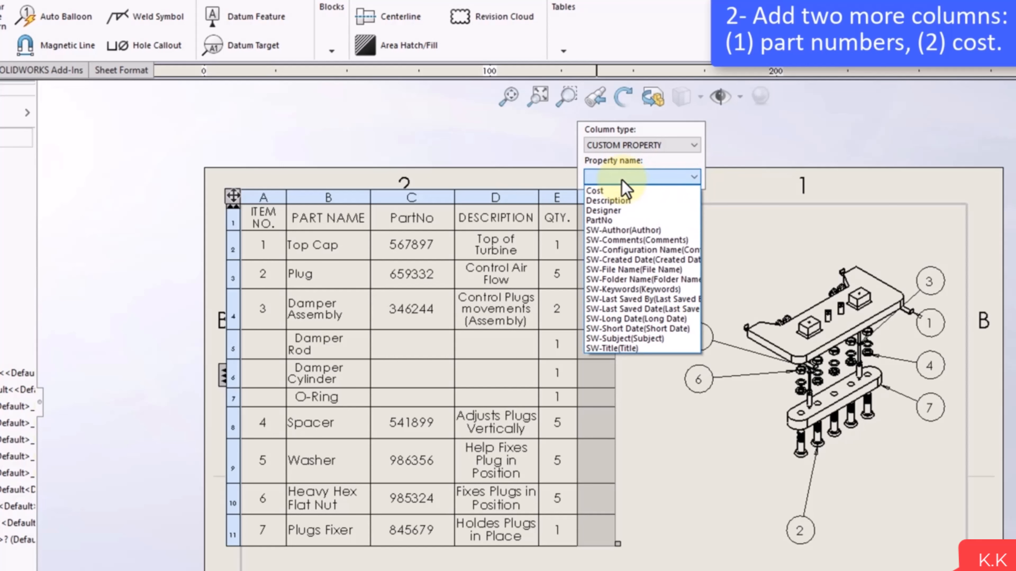
left_click(614, 191)
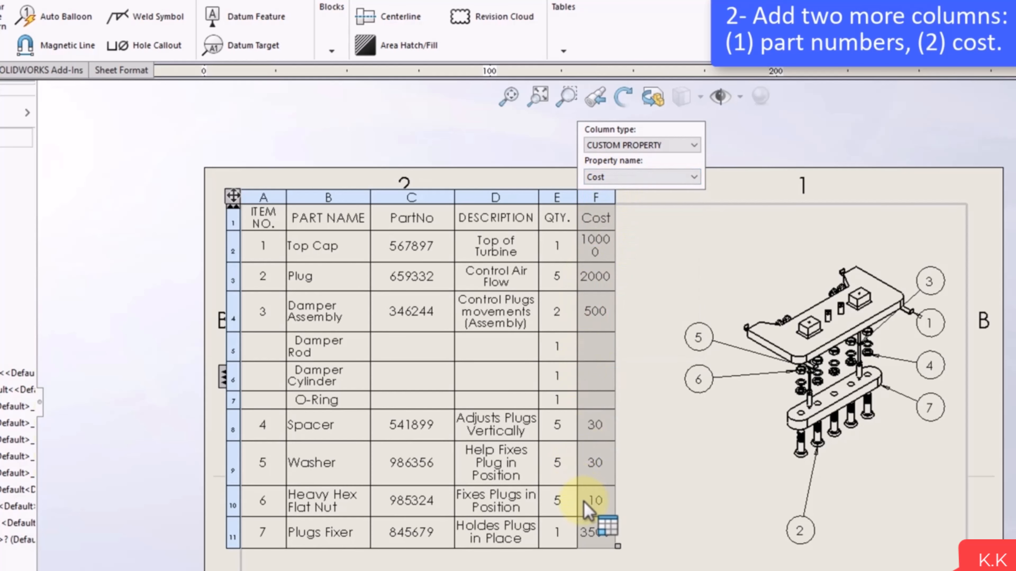
left_click(662, 270)
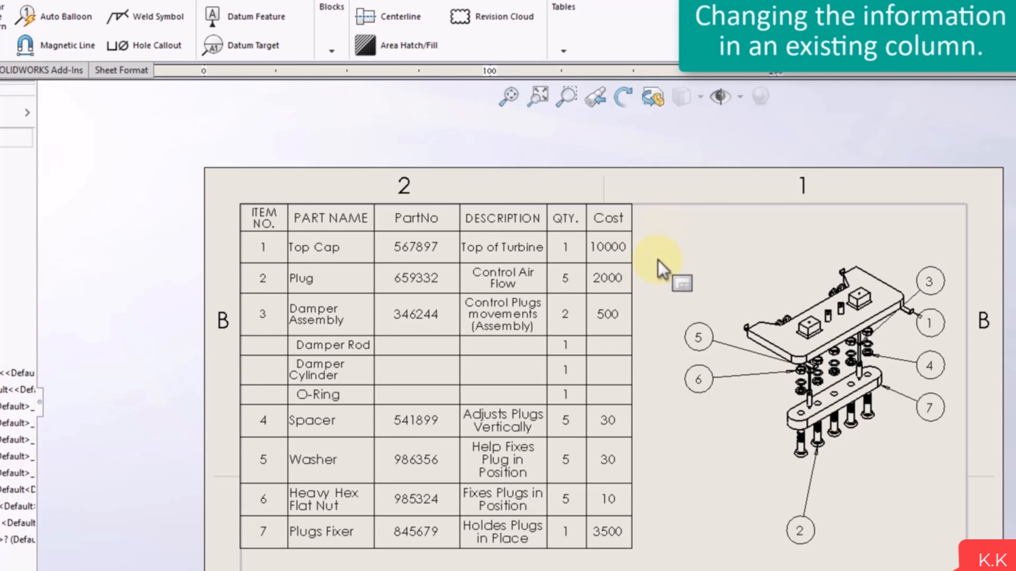
Switch the DESCRIPTION column's custom property to PartNo, and return it to Description
left_click(516, 198)
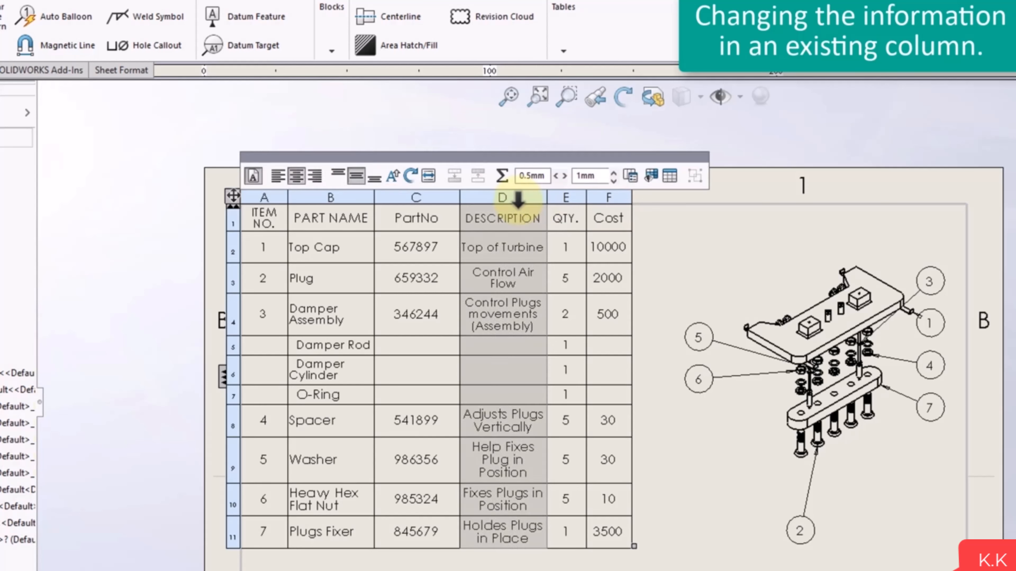
left_click(630, 177)
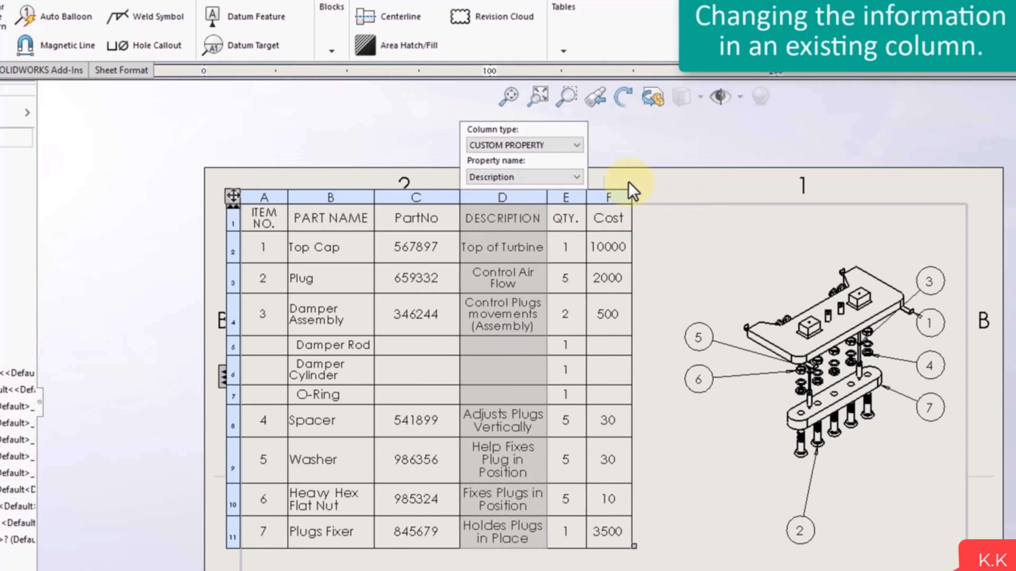
left_click(545, 179)
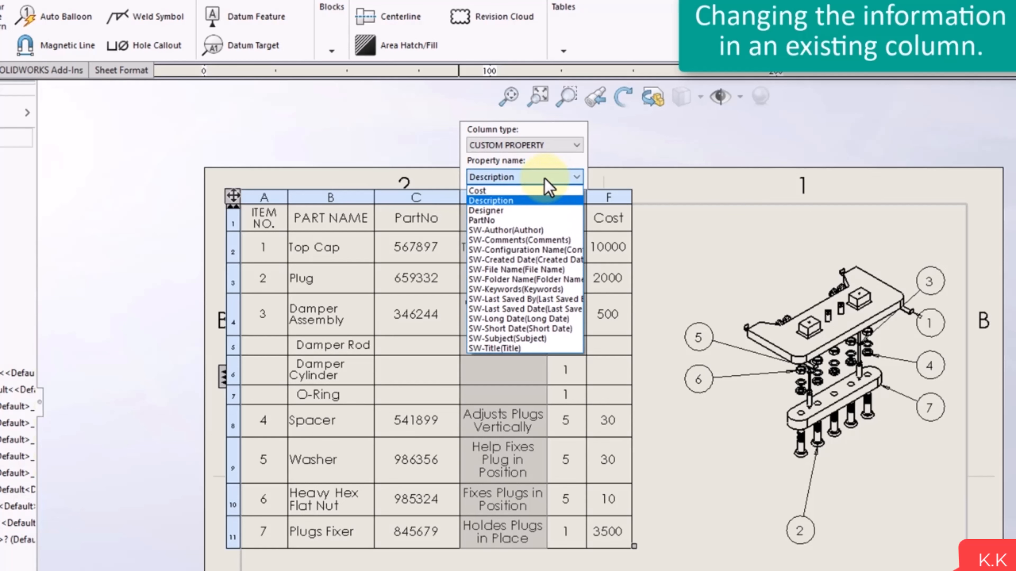
left_click(519, 220)
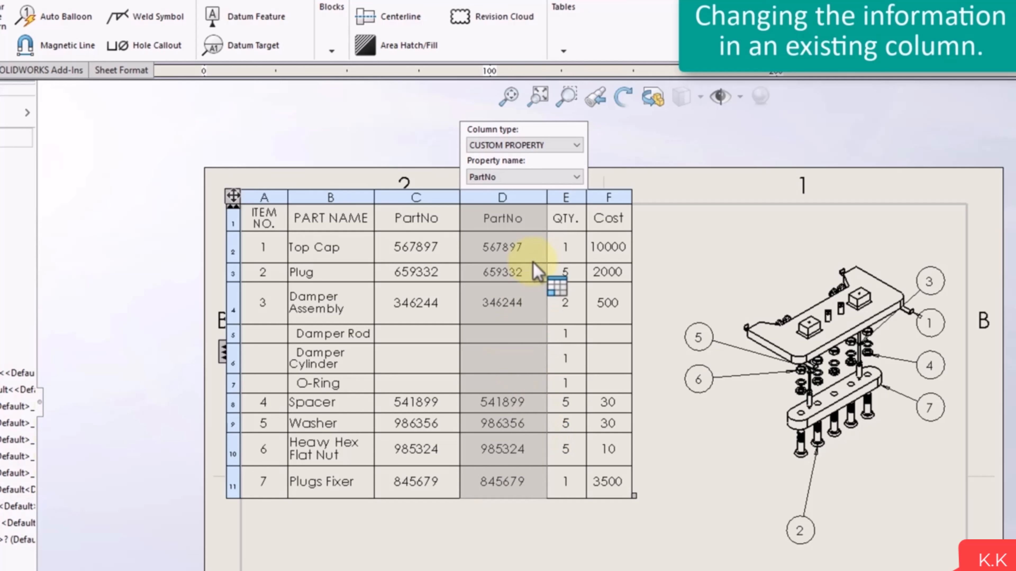
left_click(537, 177)
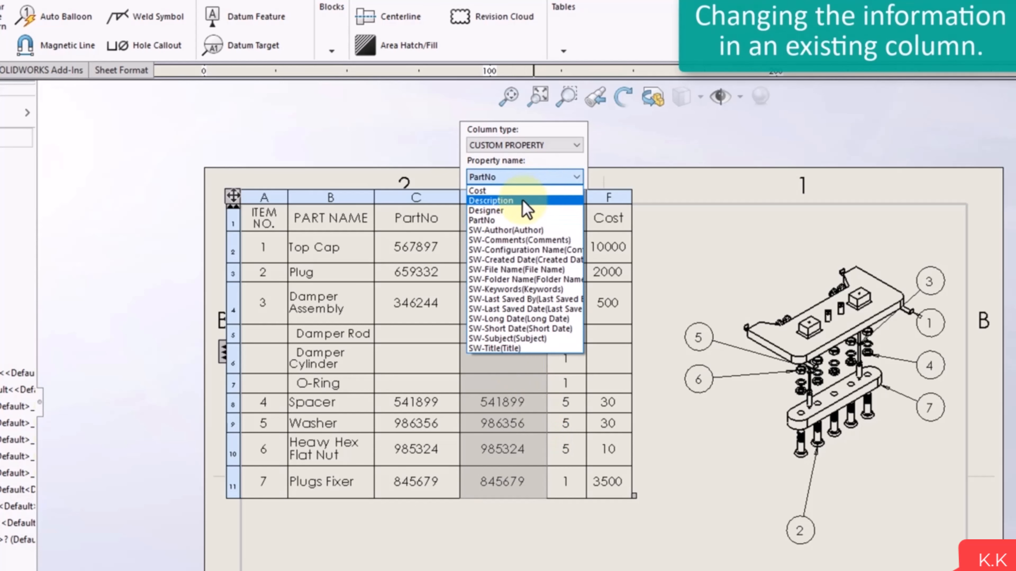
left_click(522, 200)
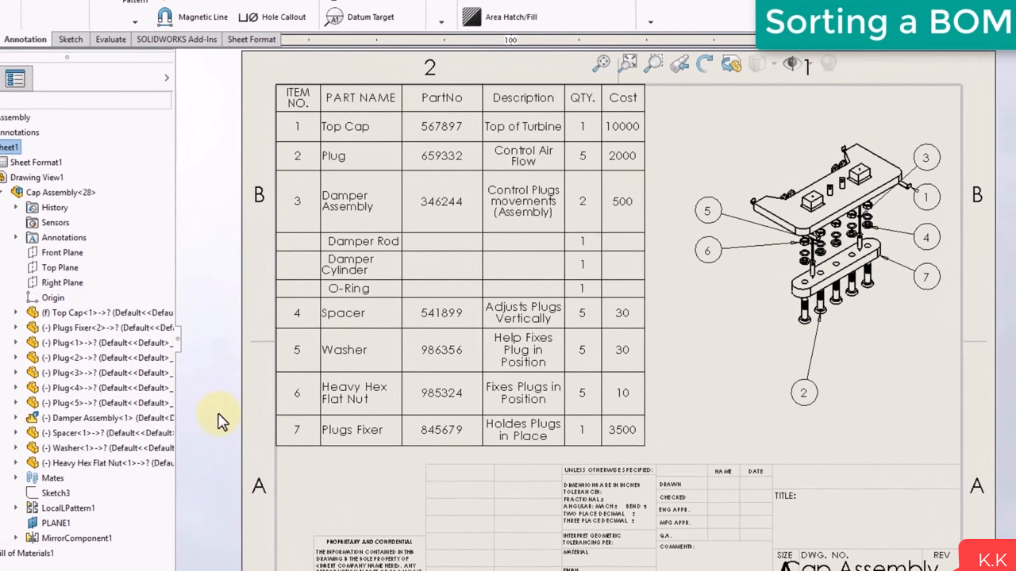
Sort the bill of materials by PartNo in descending order, using the literal method
left_click(347, 132)
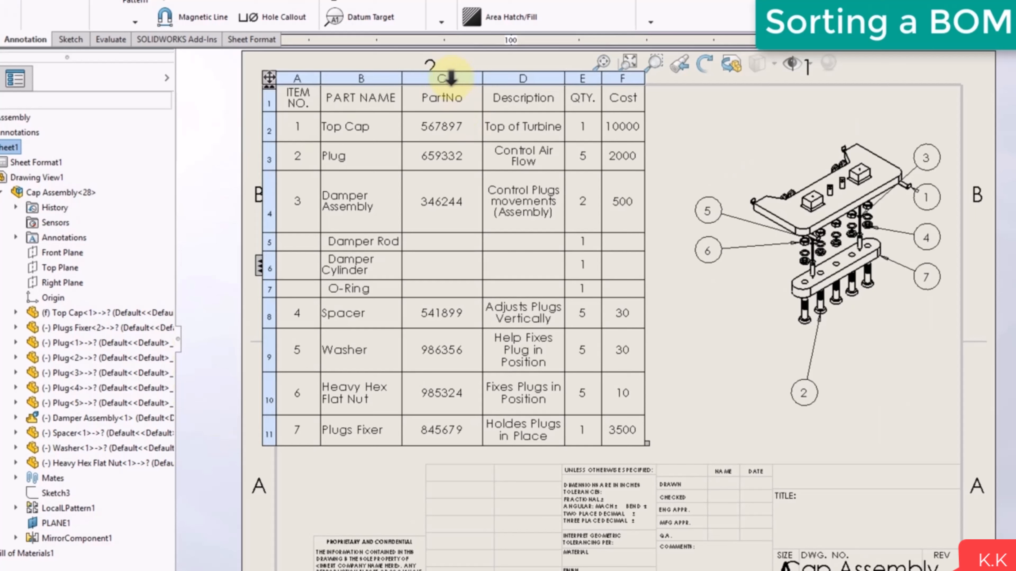
left_click(451, 78)
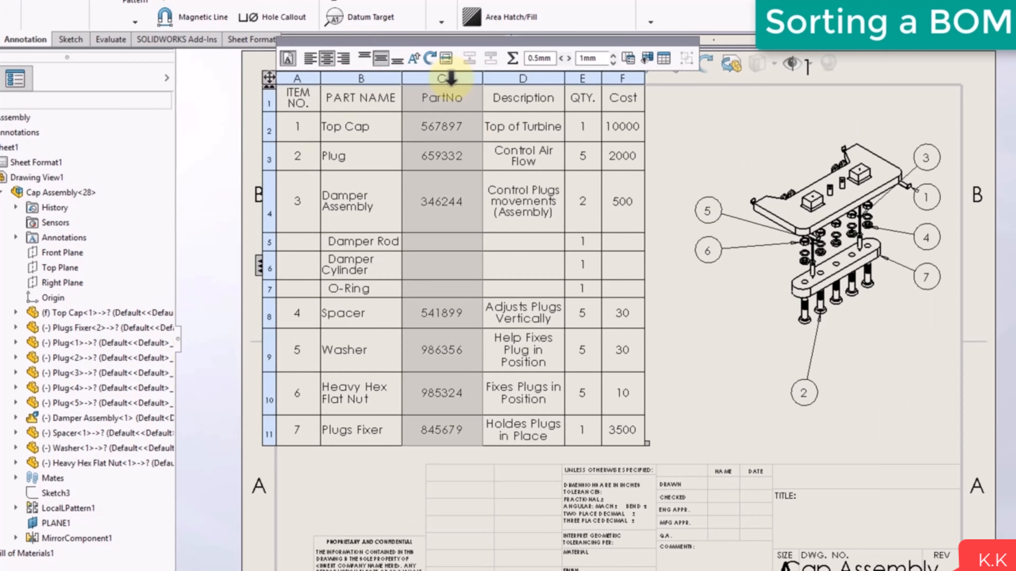
right_click(451, 78)
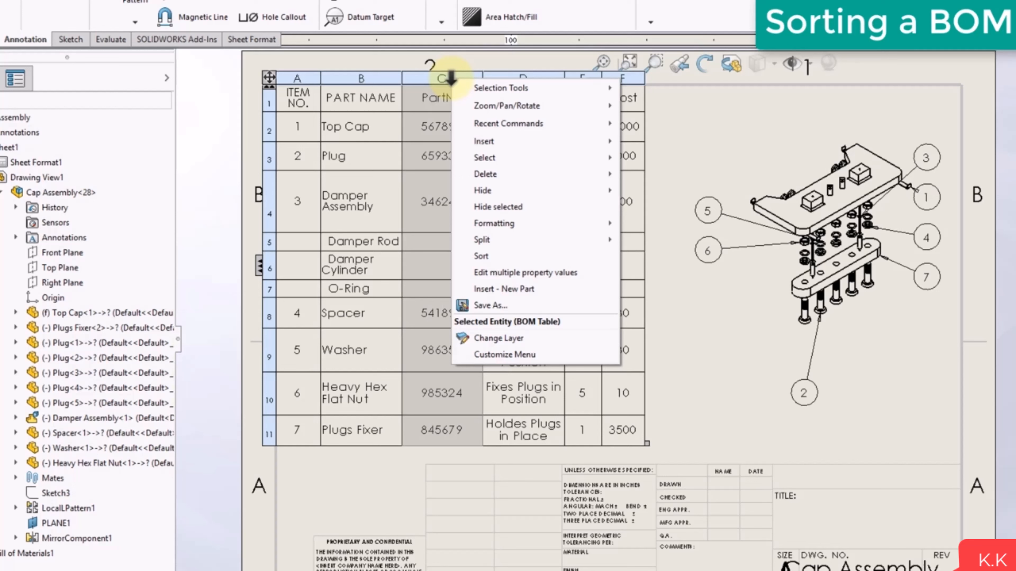
left_click(560, 260)
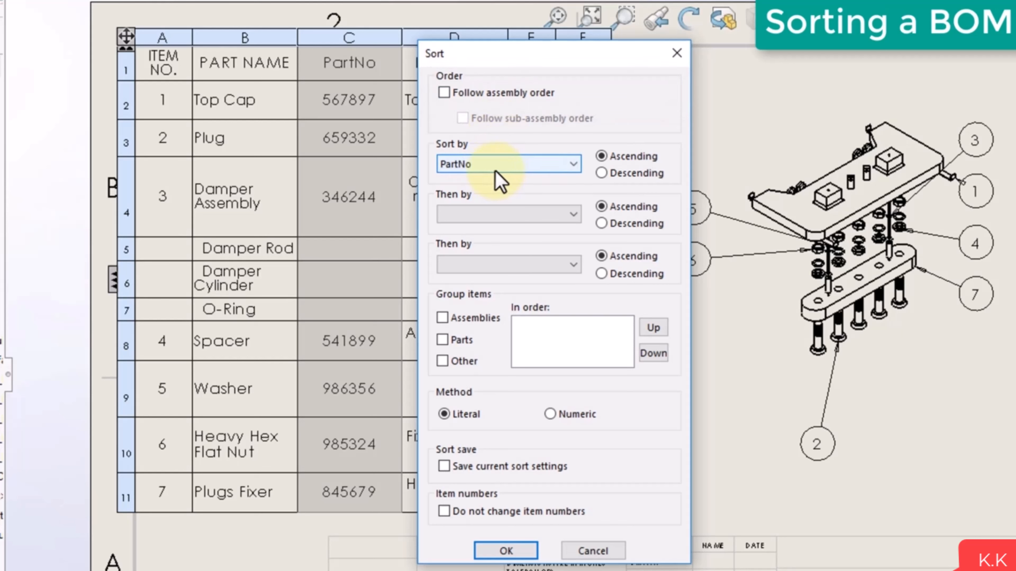
left_click(476, 167)
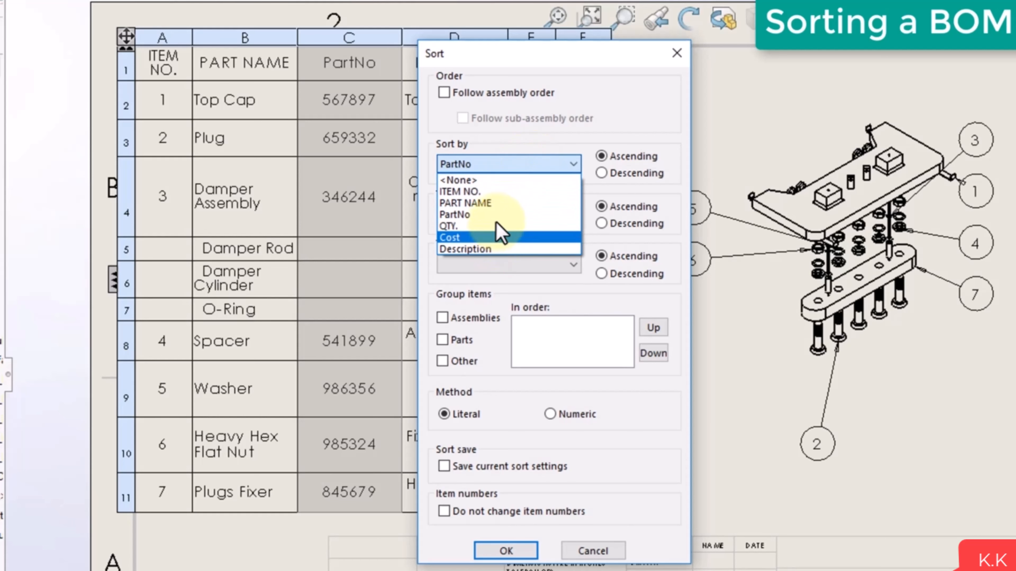
left_click(496, 217)
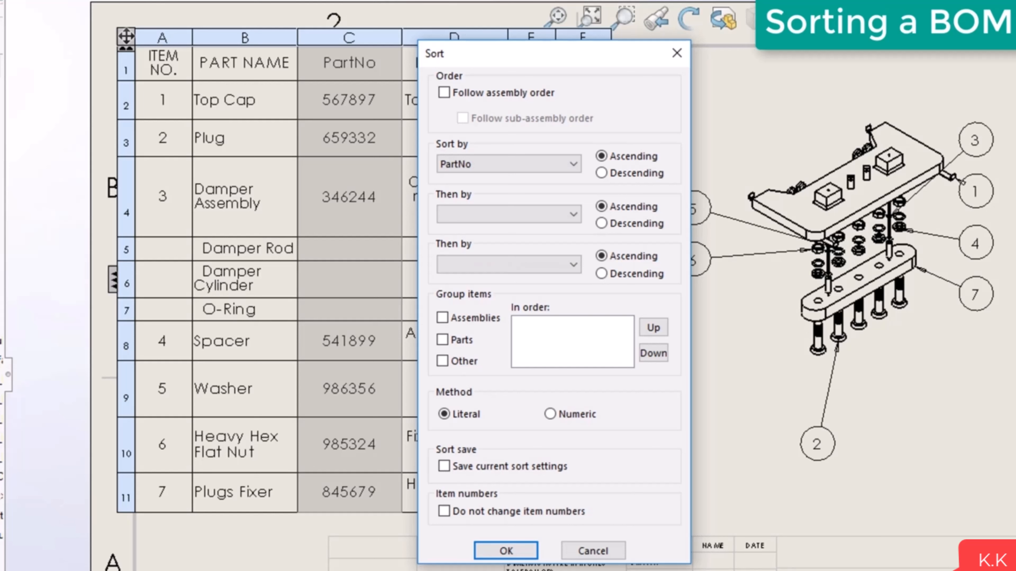
left_click(638, 175)
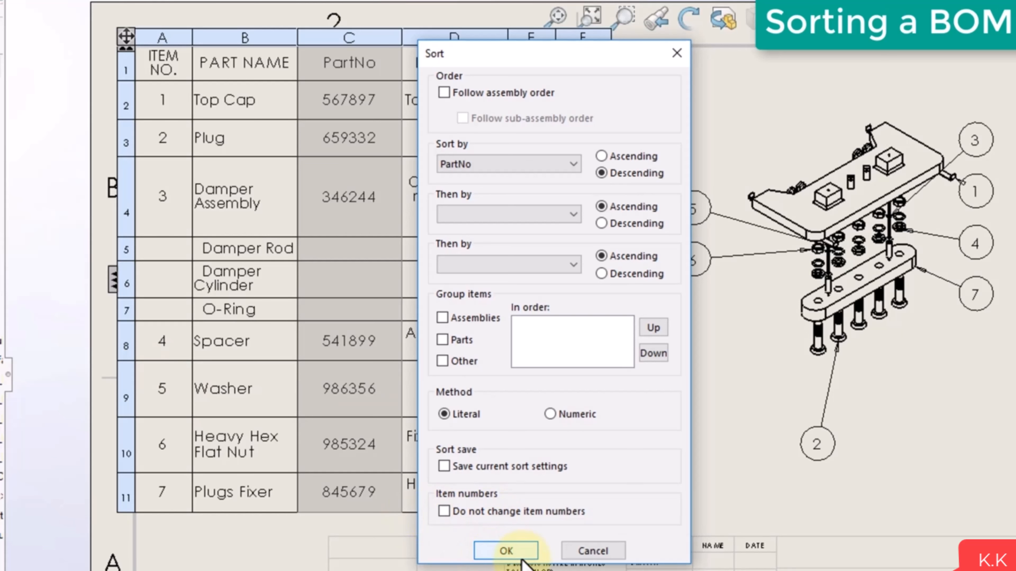
left_click(520, 554)
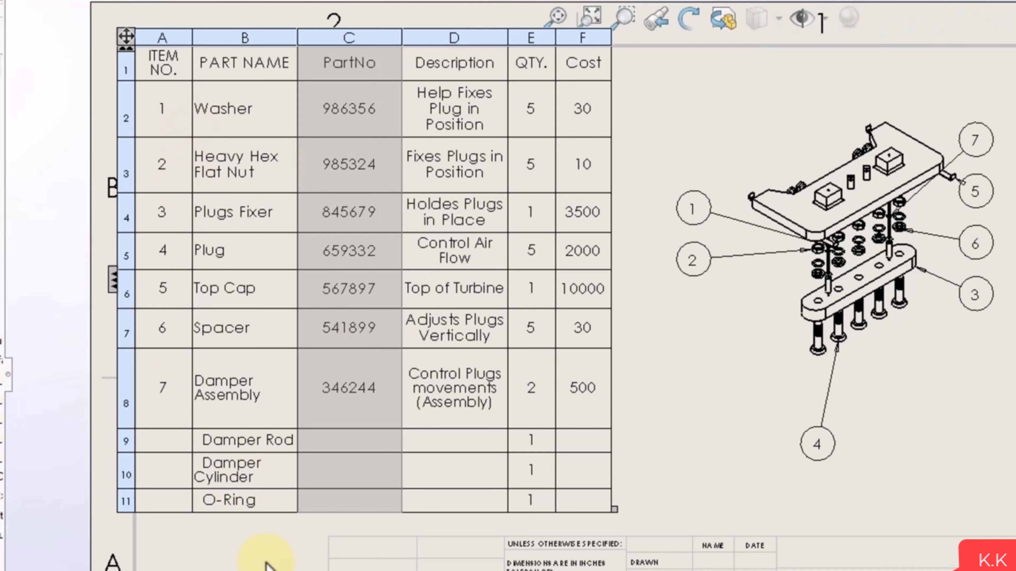
left_click(253, 540)
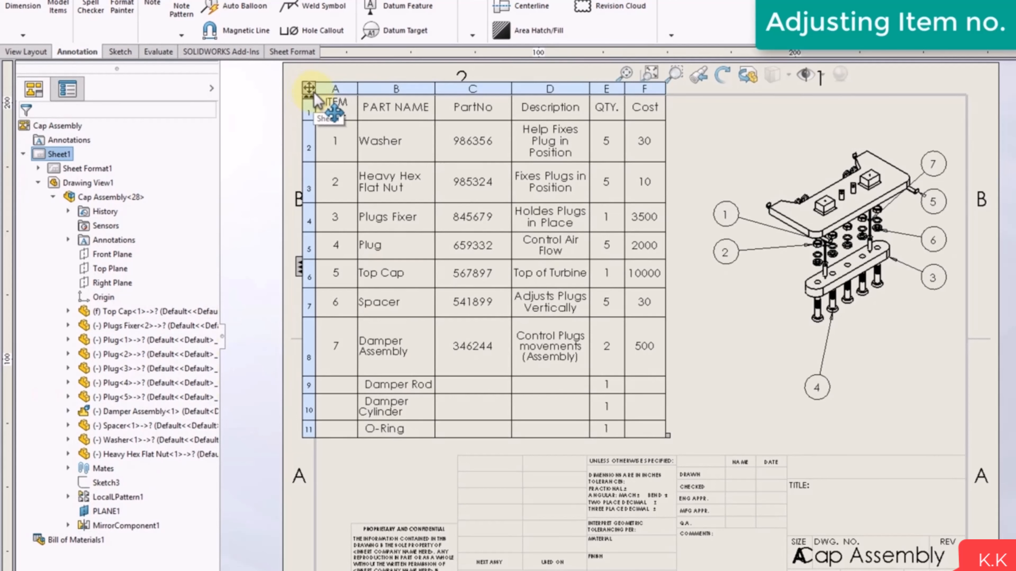
Set the bill of materials' item numbers to start at 4 with an increment of 2
left_click(129, 39)
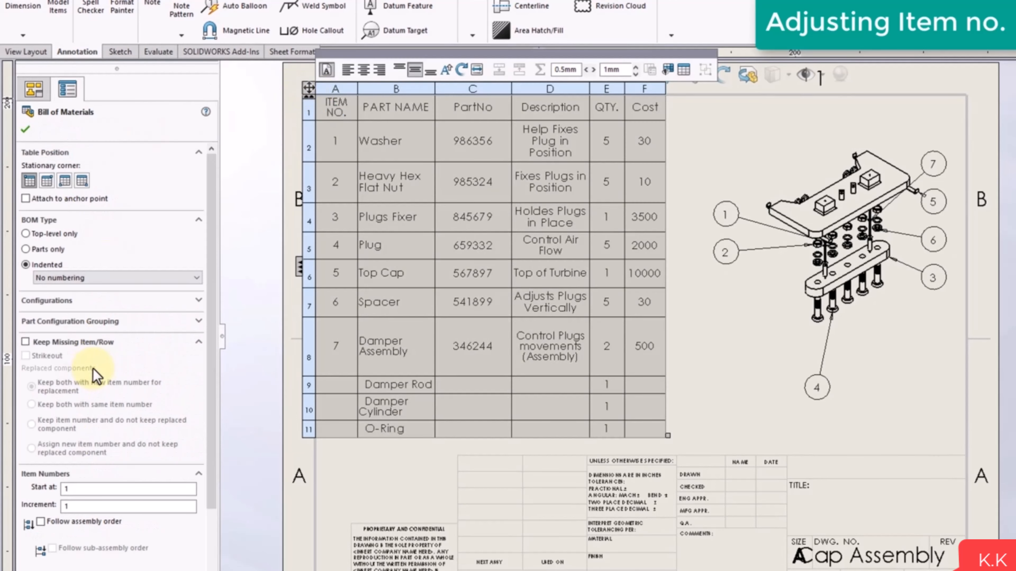
left_click_drag(211, 282, 208, 384)
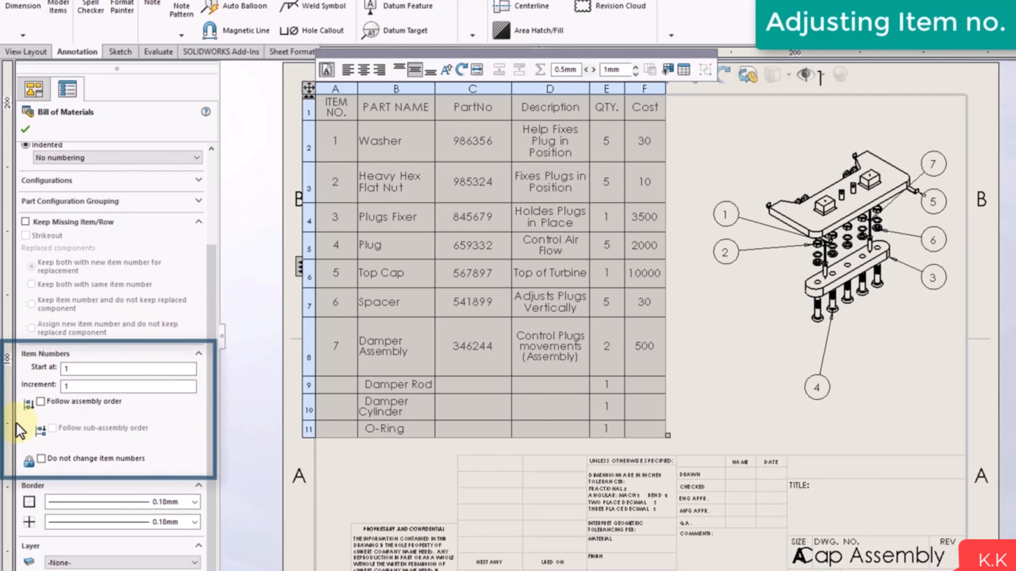
left_click(77, 367)
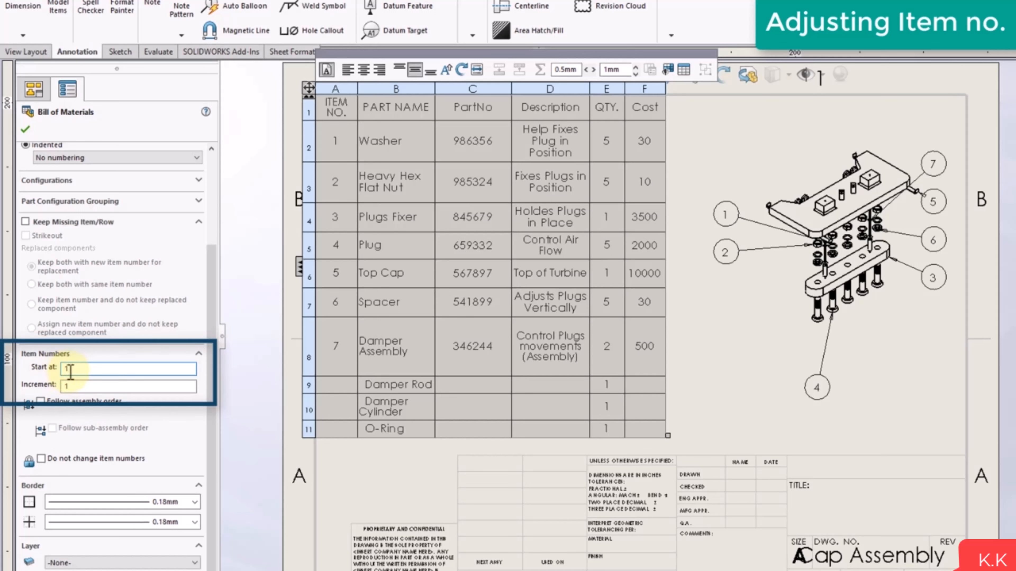
double_click(70, 370)
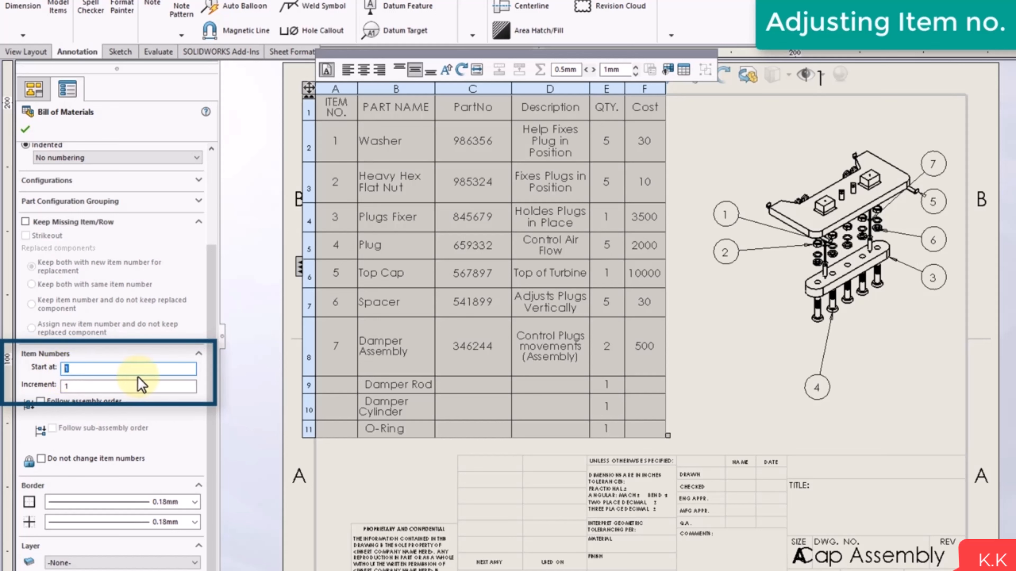
type("4")
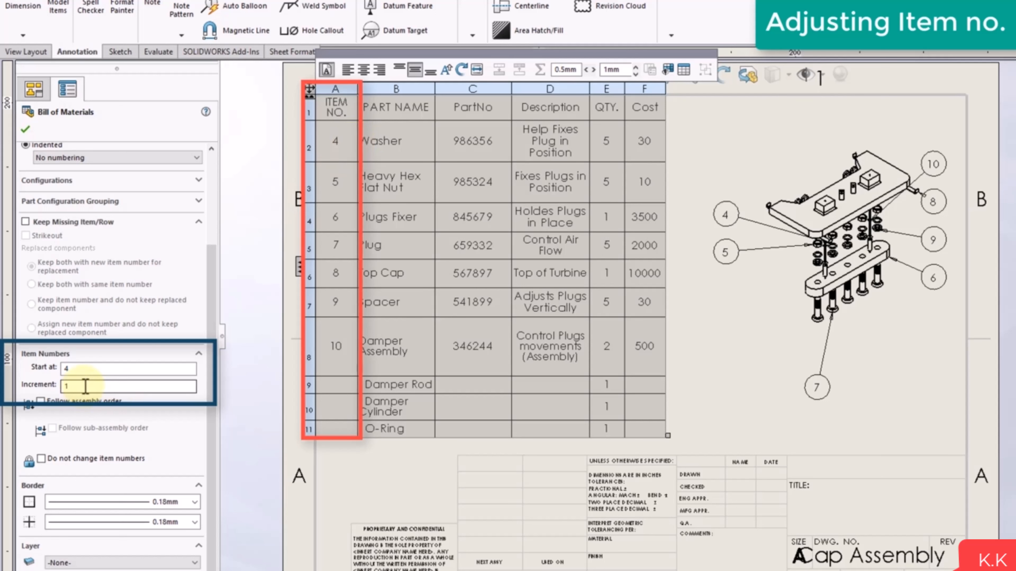
left_click(79, 386)
left_click_drag(79, 387, 65, 386)
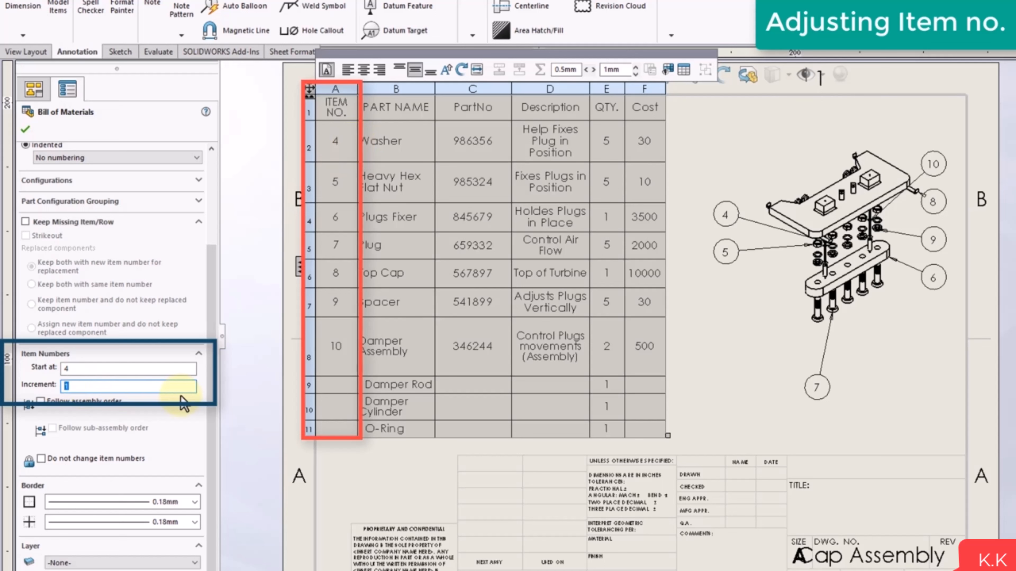
type("2")
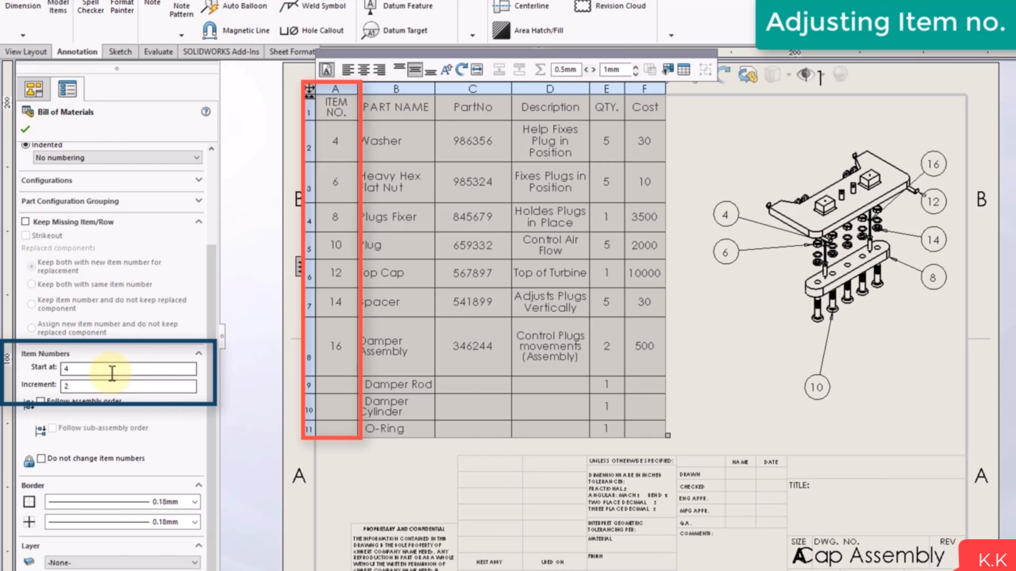
Set the bill of materials' item numbers to start at 1 with an increment of 1
left_click(105, 368)
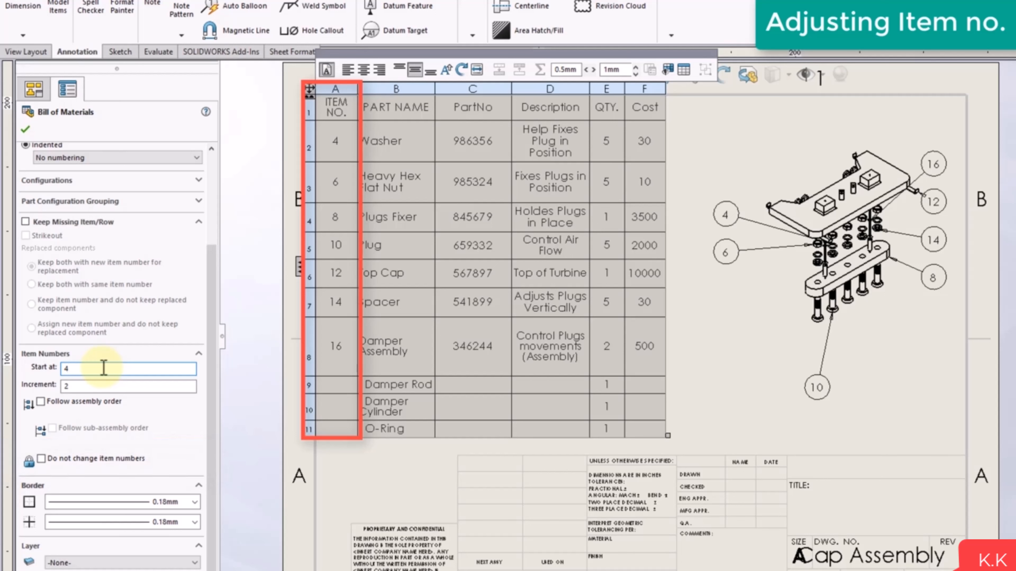
key("BackSpace")
type("1")
key("Tab")
type("1")
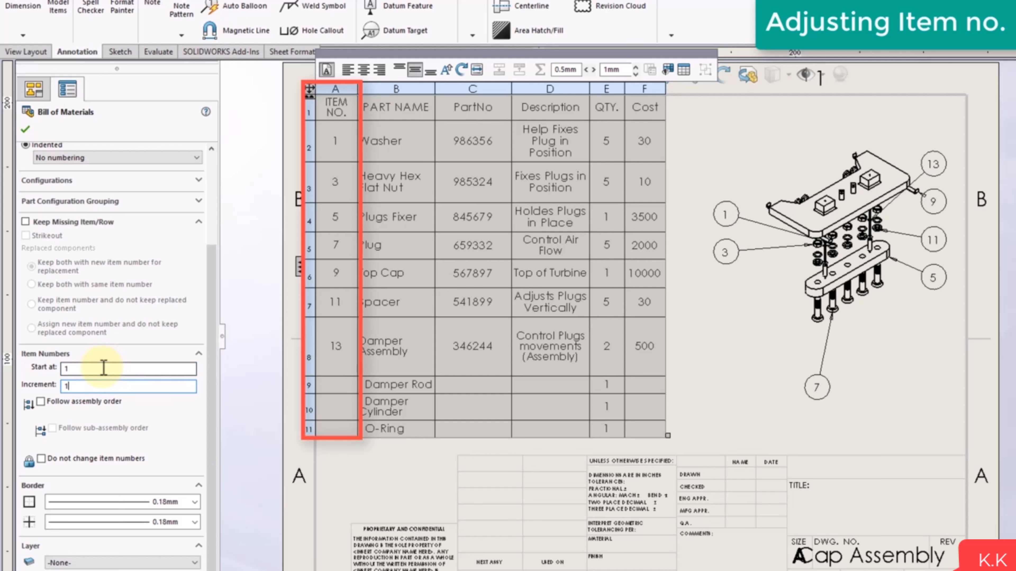
left_click(26, 129)
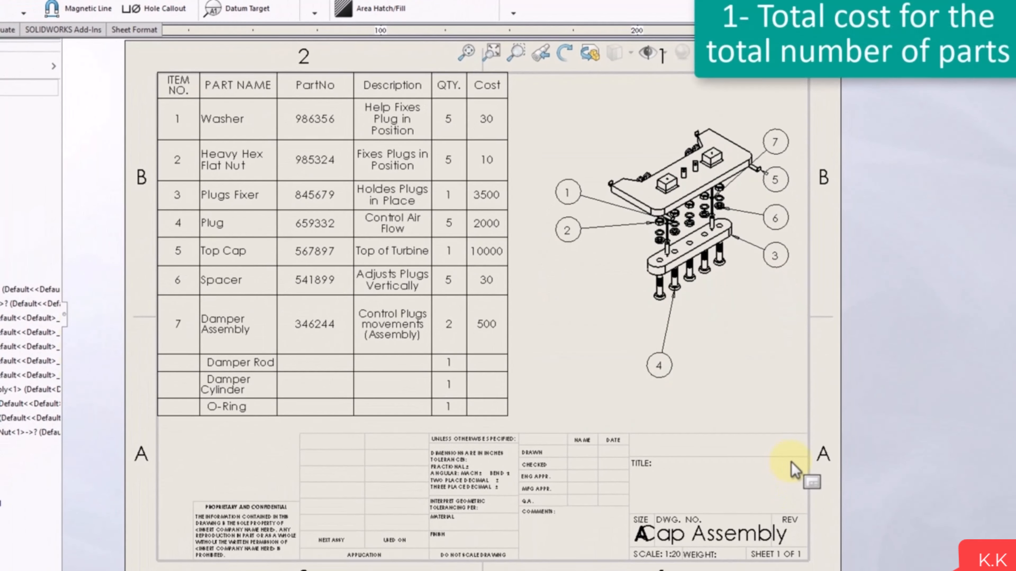
Insert a new column to the right of the Cost column in the bill of materials
left_click(494, 91)
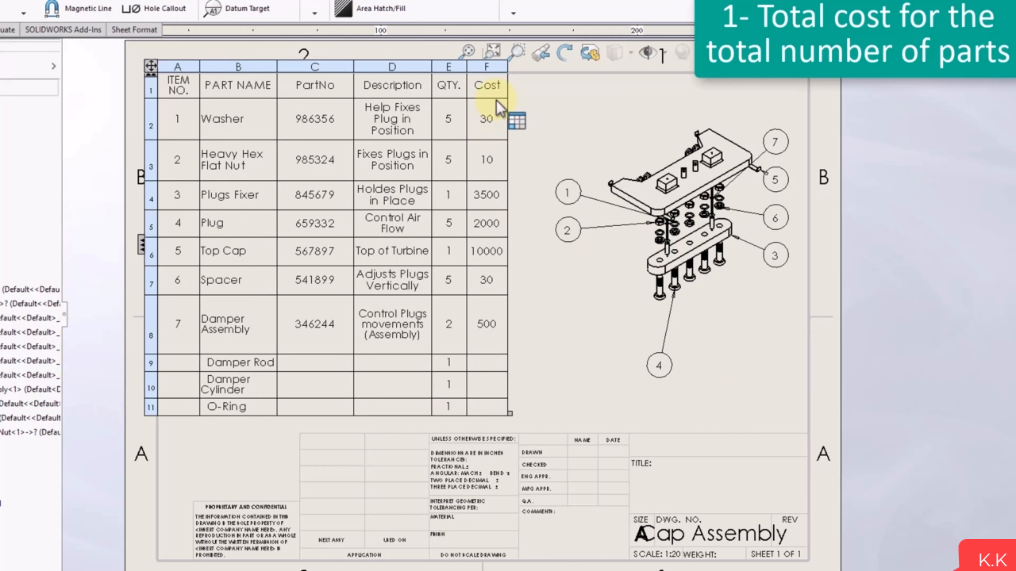
left_click(491, 66)
right_click(491, 66)
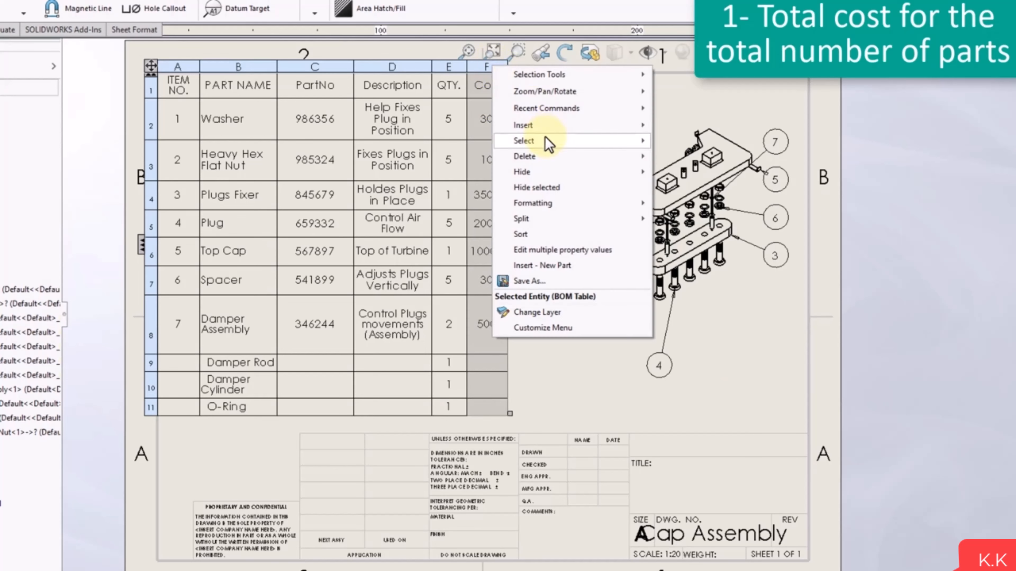
mouse_move(556, 125)
left_click(726, 126)
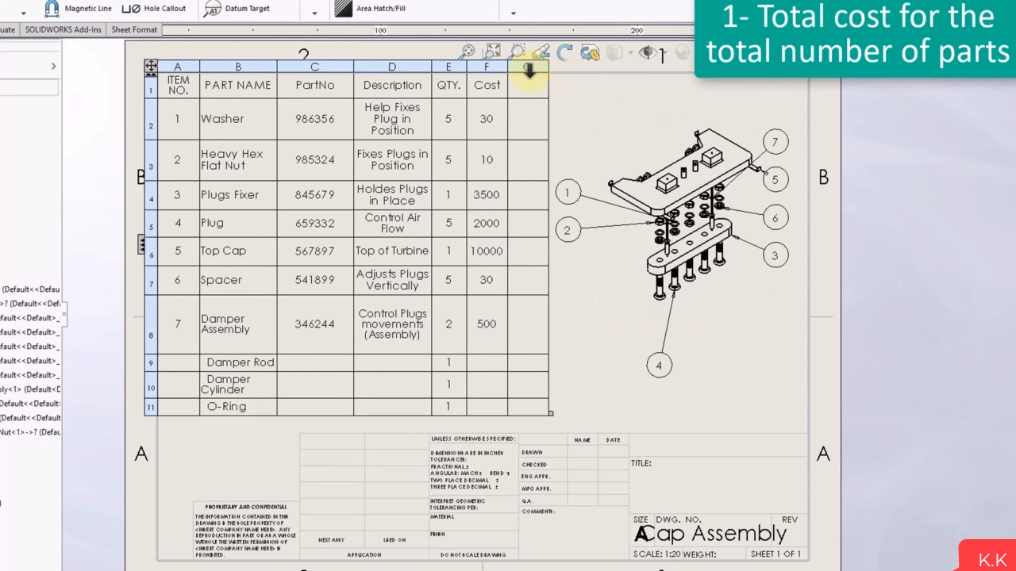
Give the empty last column an equation that multiplies the Cost column by the QTY. column
left_click(530, 68)
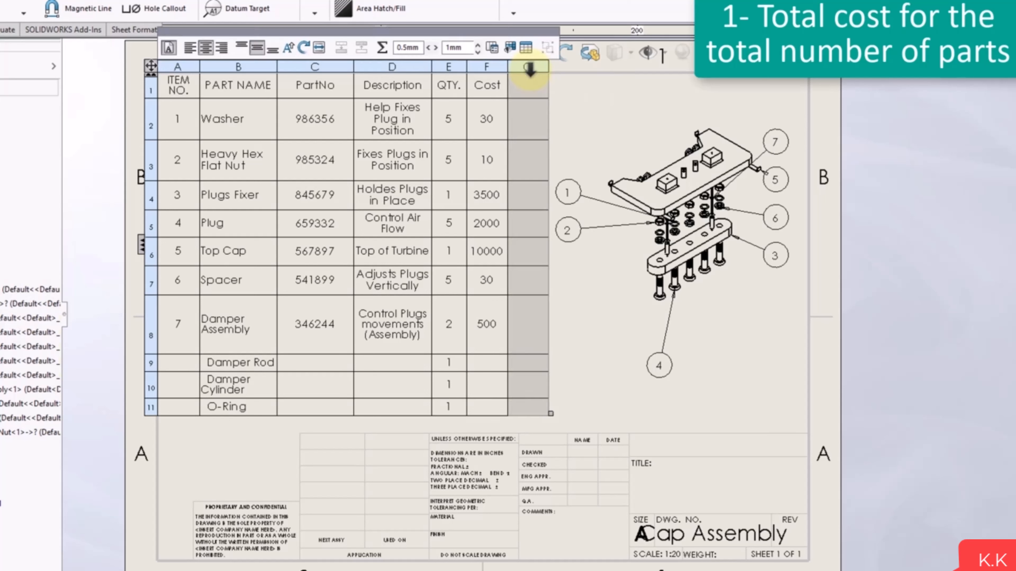
left_click(382, 48)
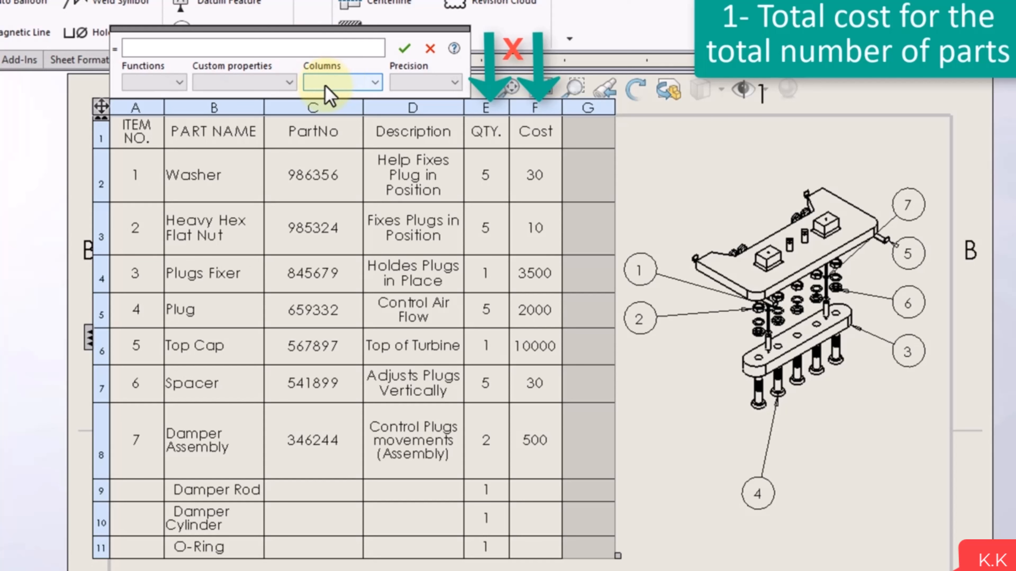
left_click(340, 84)
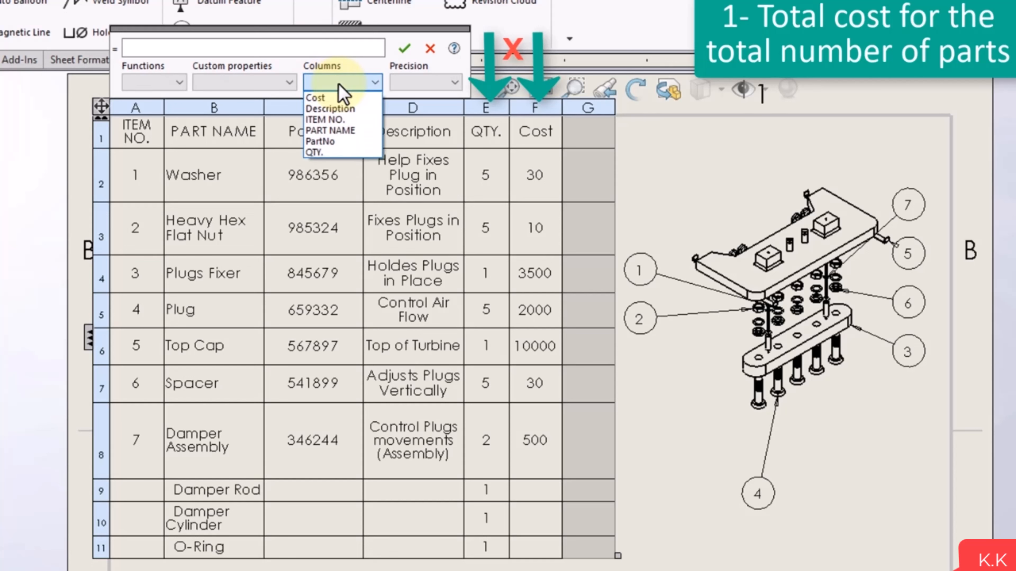
left_click(320, 97)
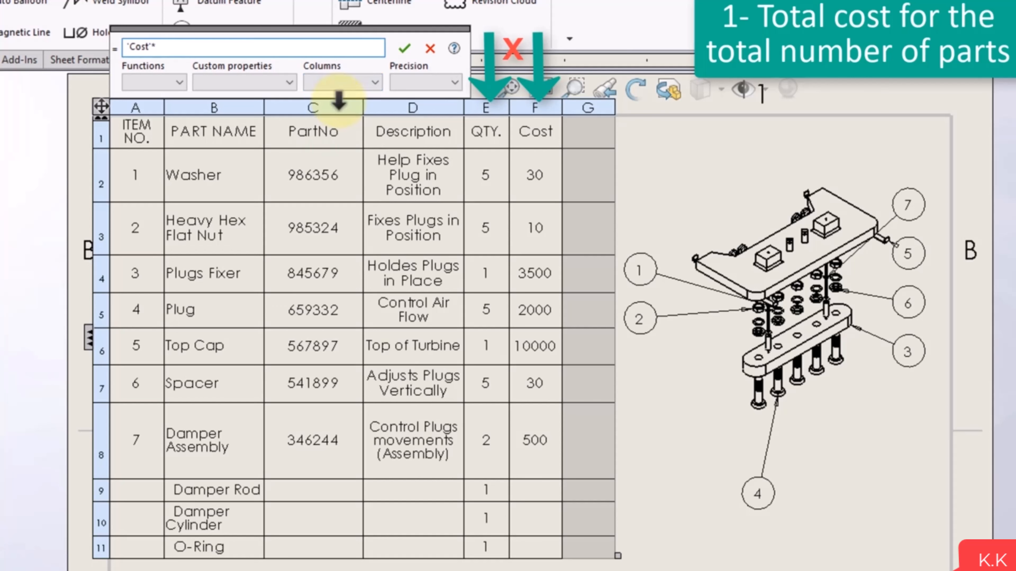
left_click(360, 81)
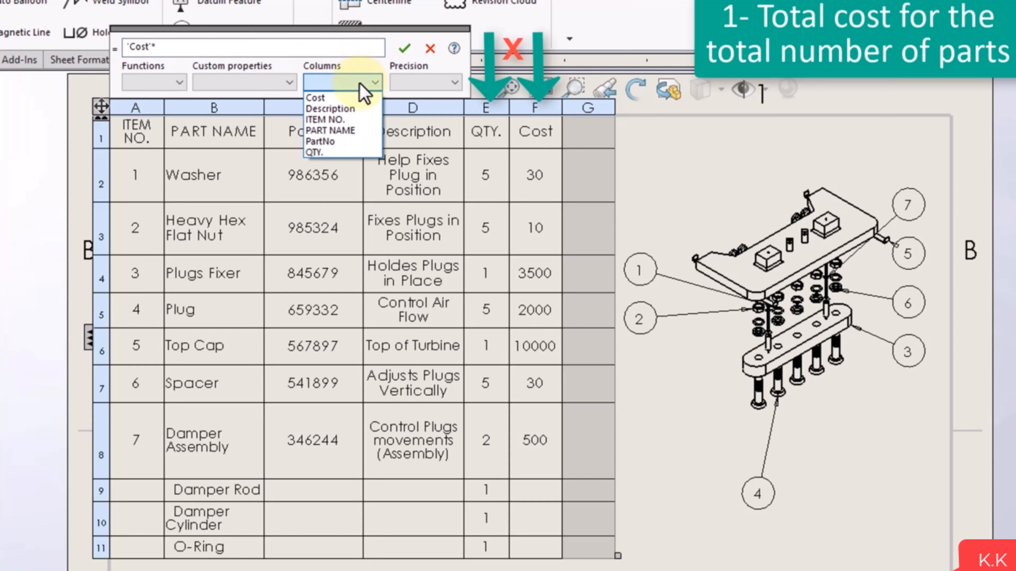
left_click(320, 152)
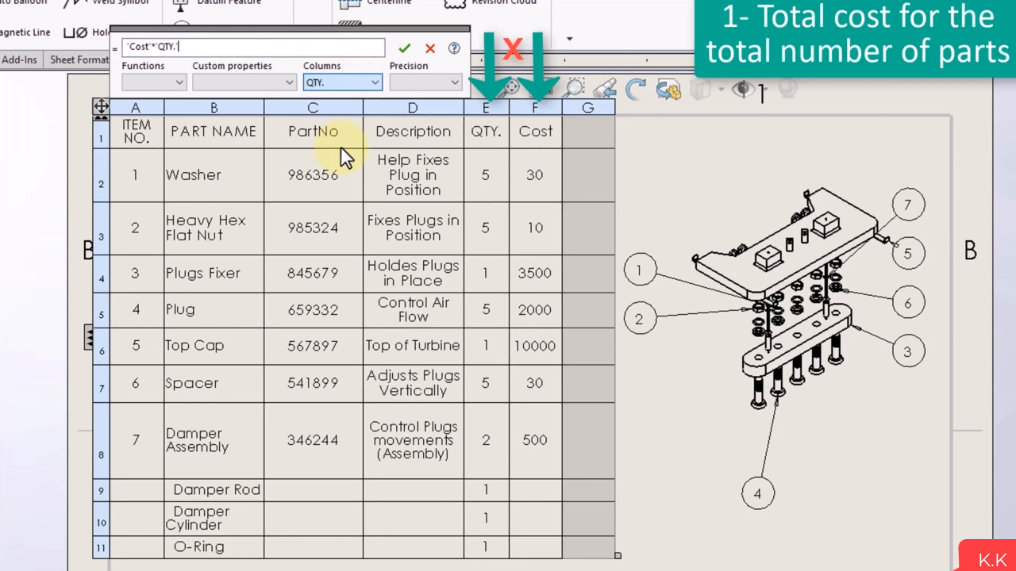
left_click(404, 57)
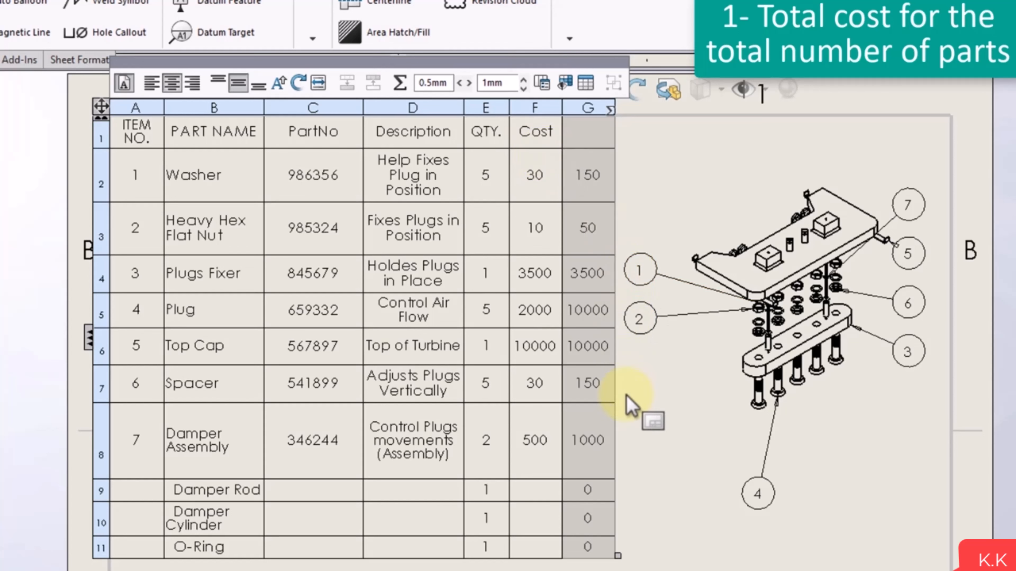
left_click(614, 442)
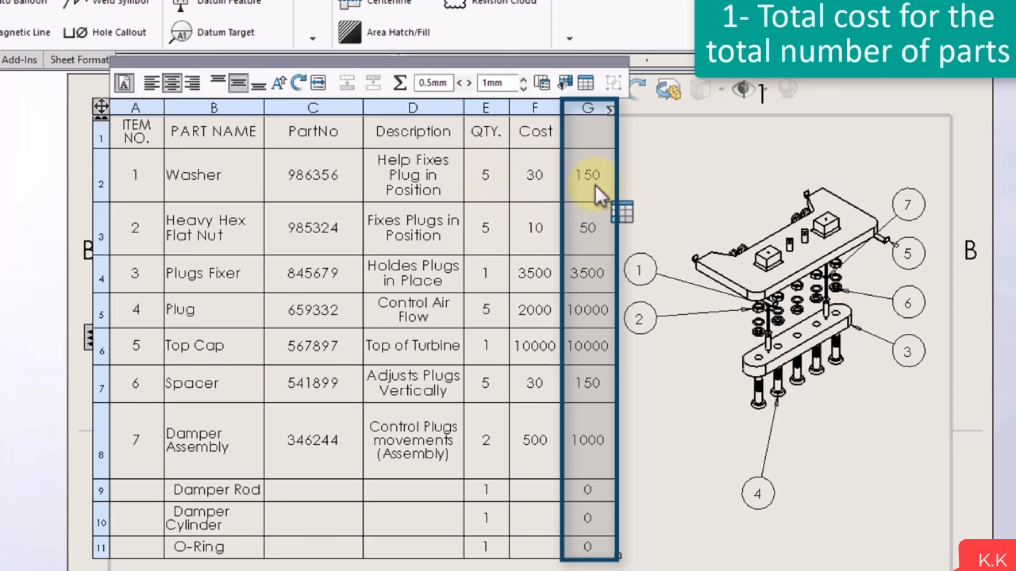
Enter "Total Cost/Part" as the header of the calculated cost column
double_click(583, 145)
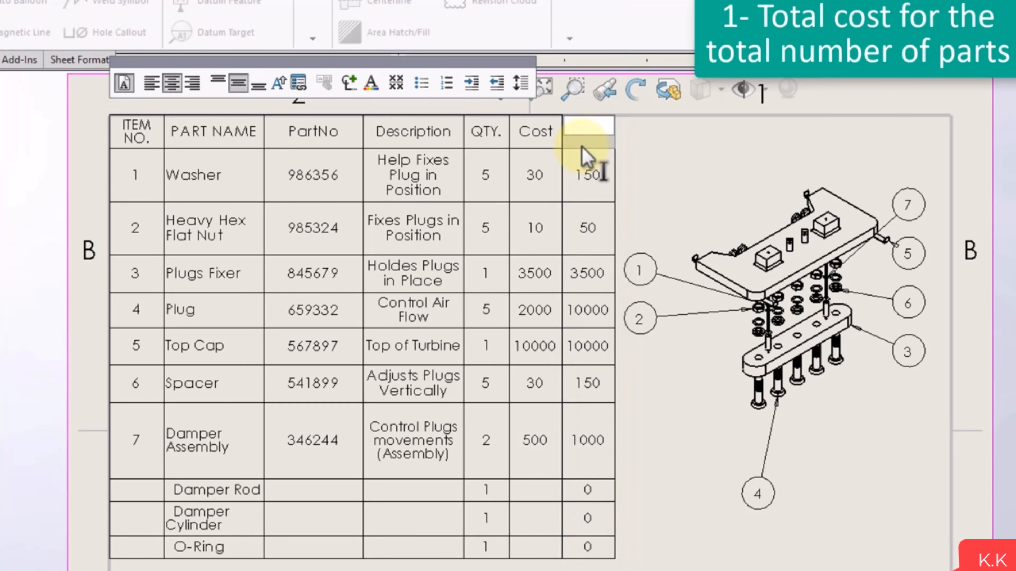
type("Total Cost")
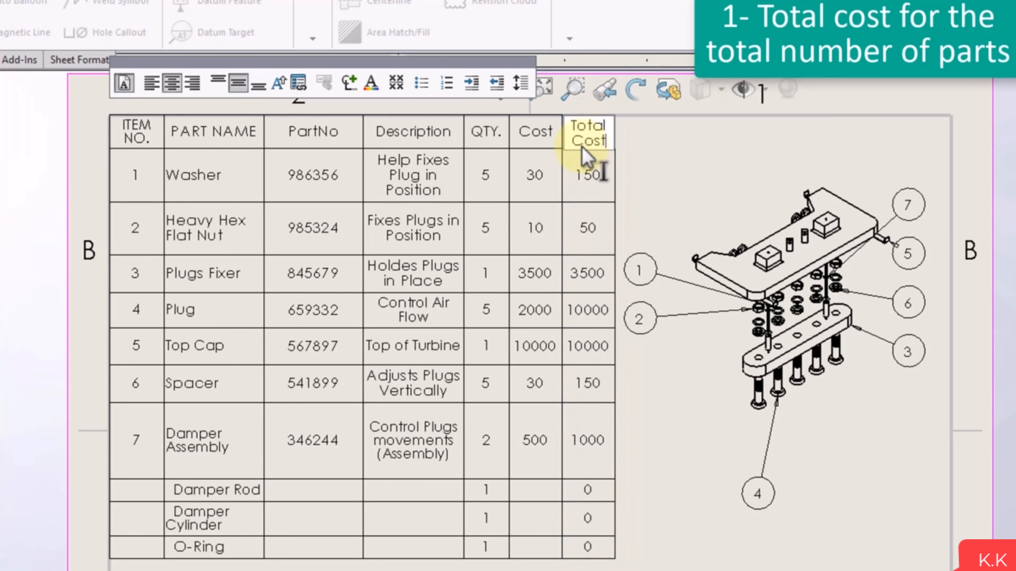
type("/N")
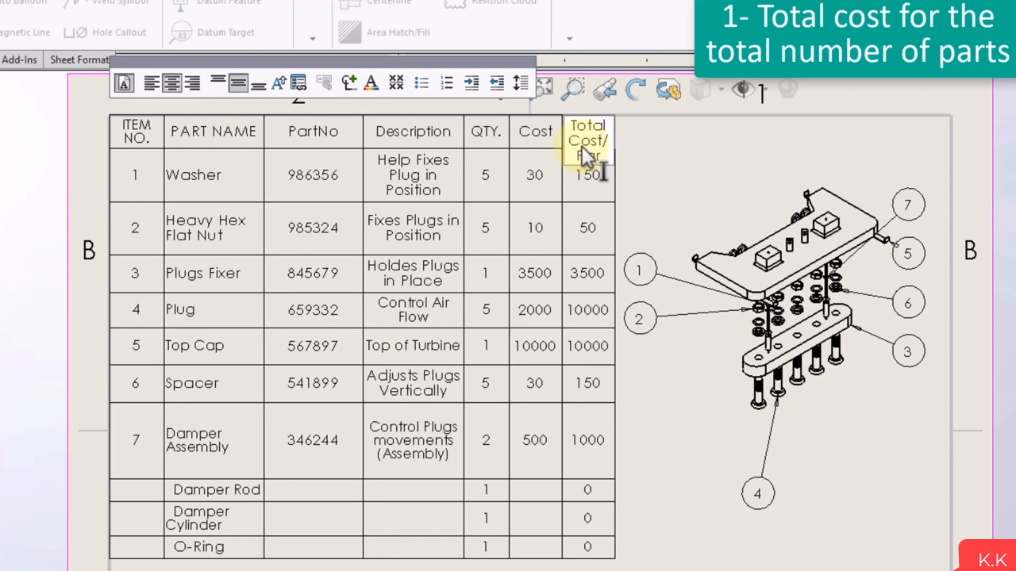
left_click(1009, 209)
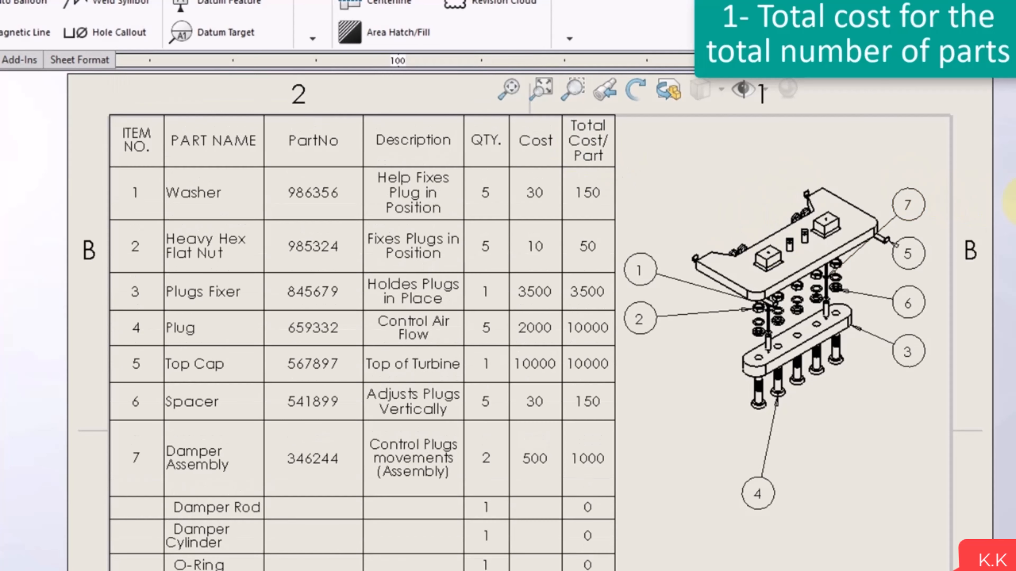
Insert an empty row below the O-Ring row at the end of the bill of materials
mouse_move(102, 134)
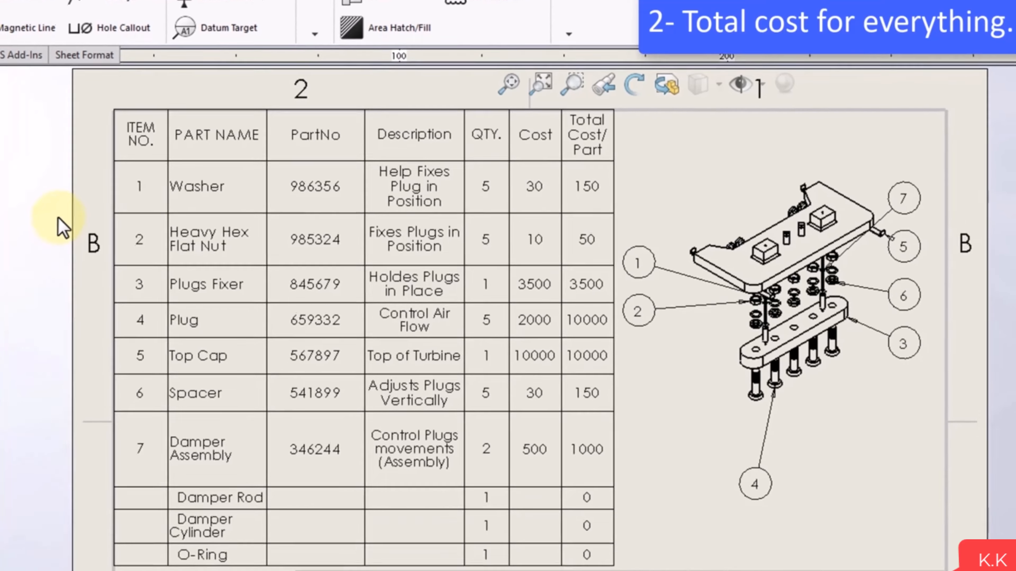
mouse_move(608, 177)
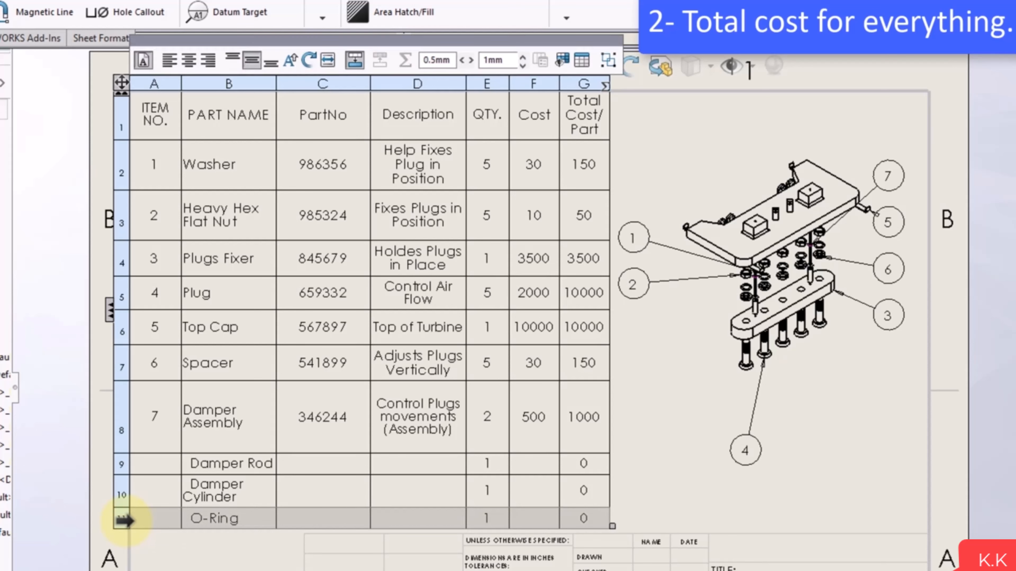
right_click(124, 520)
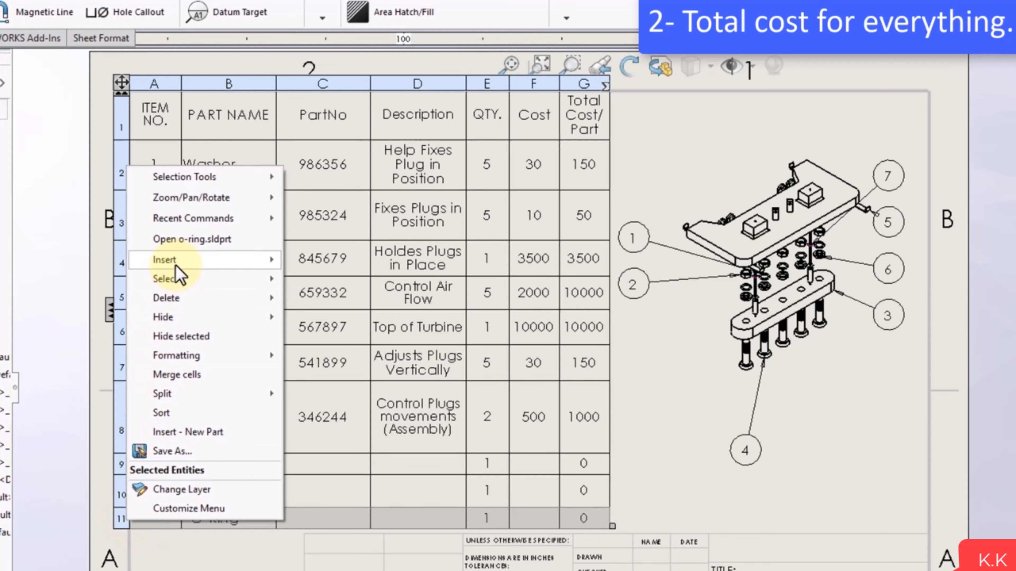
mouse_move(178, 264)
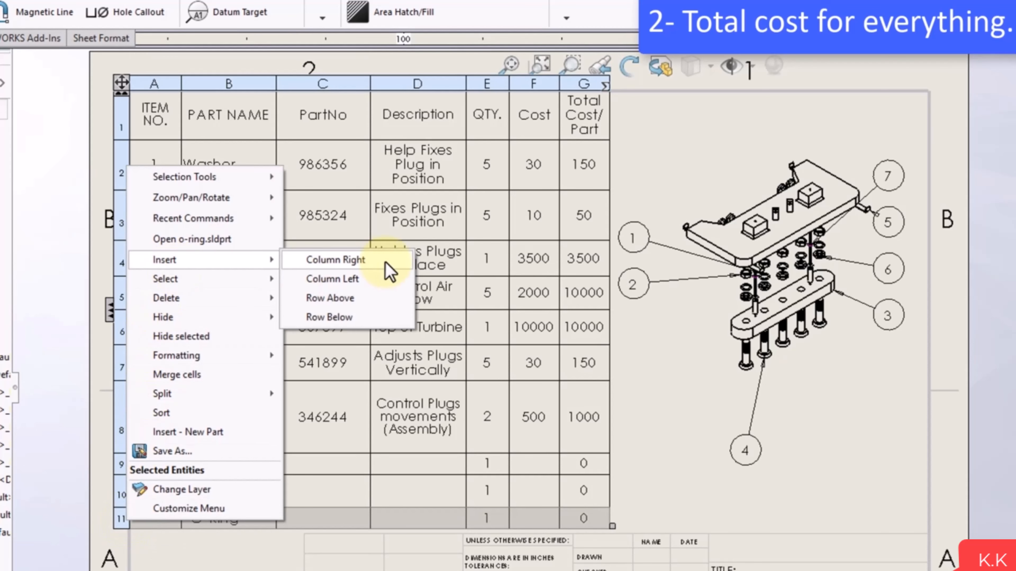
left_click(386, 316)
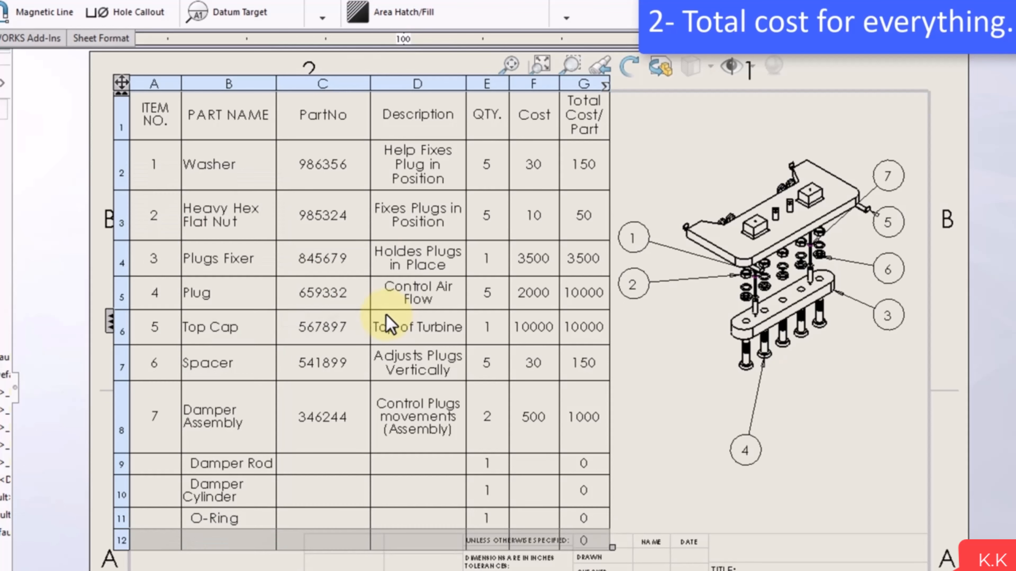
Resize the bill of materials to end above the title block, with a wider Total Cost/Part column
left_click(608, 552)
left_click_drag(609, 484, 620, 434)
left_click(679, 484)
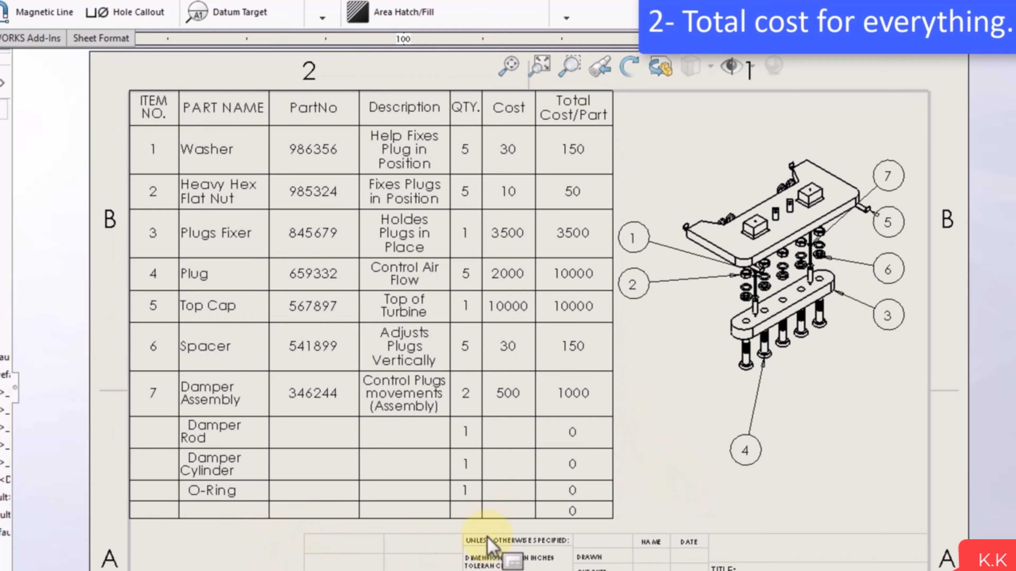
Merge the last row's Description, QTY. and Cost cells and enter "Total Cost for all Parts" in the merged cell
left_click(500, 513)
left_click_drag(481, 518, 427, 522)
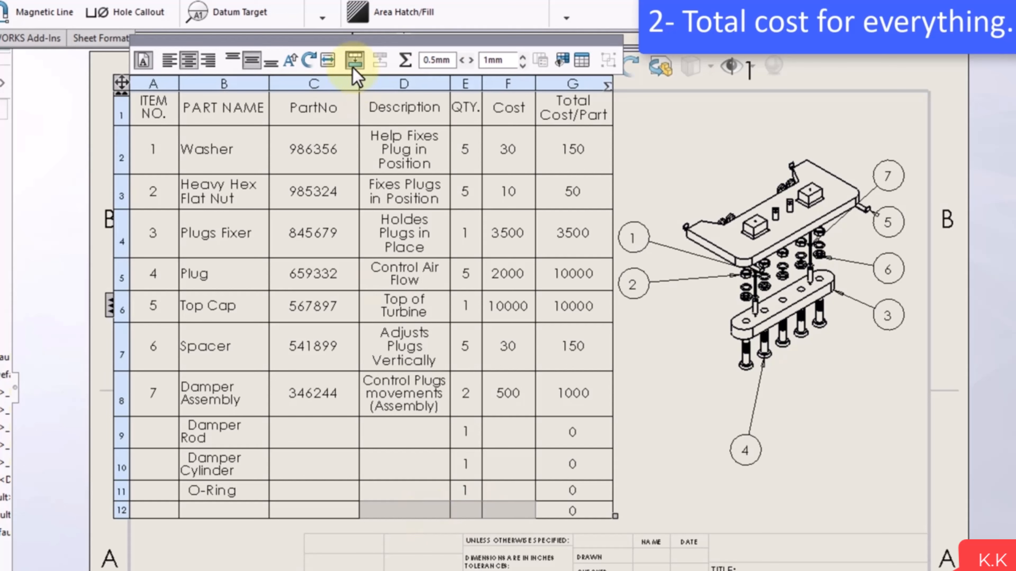
double_click(435, 513)
left_click(555, 365)
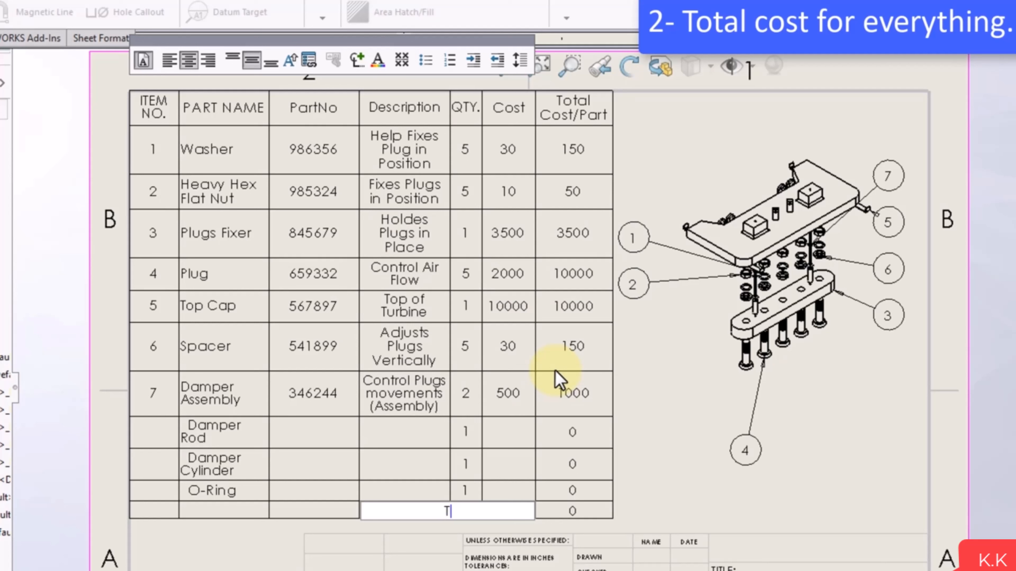
type("Total Cost fo")
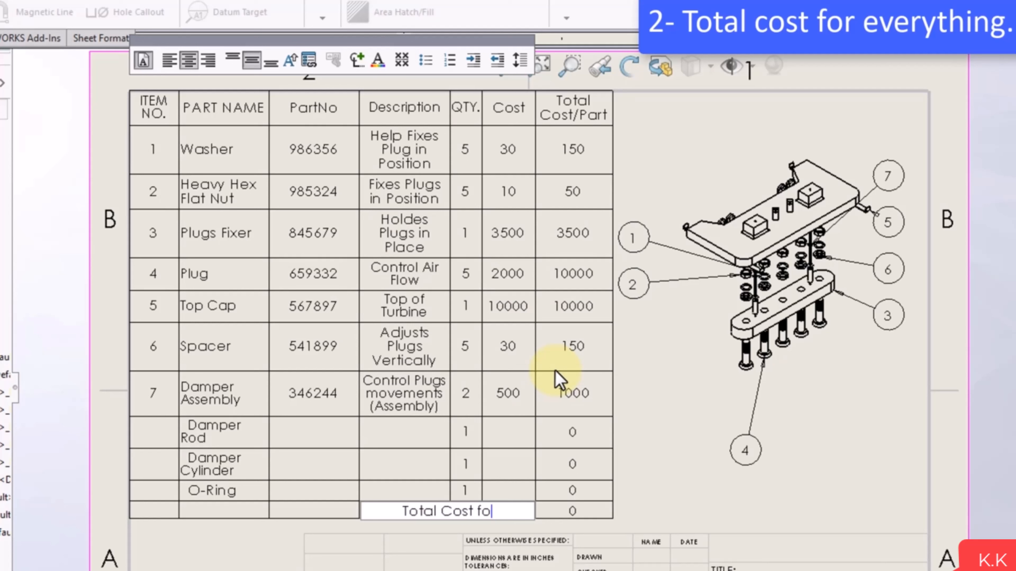
type("r all Parts")
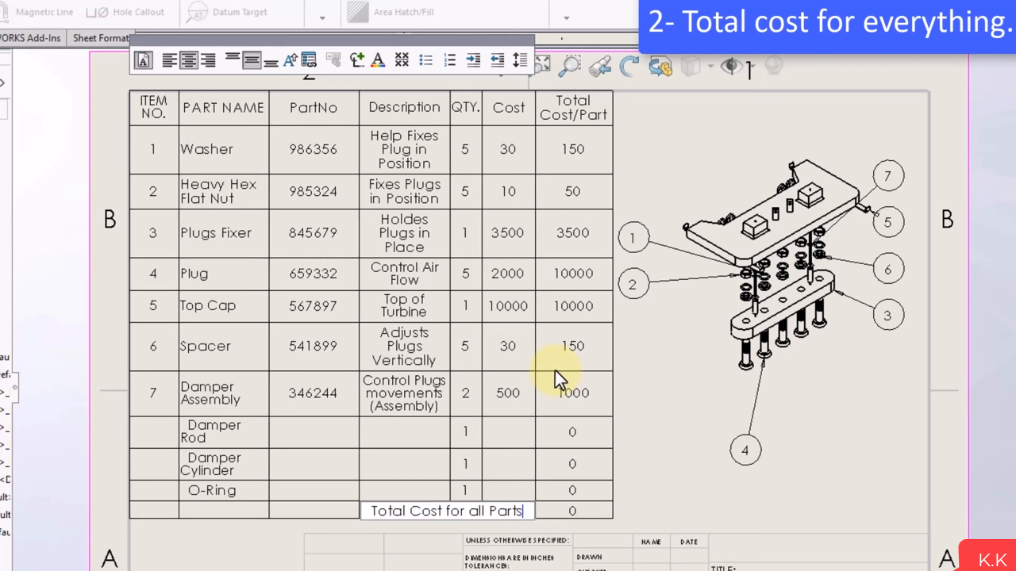
left_click(648, 511)
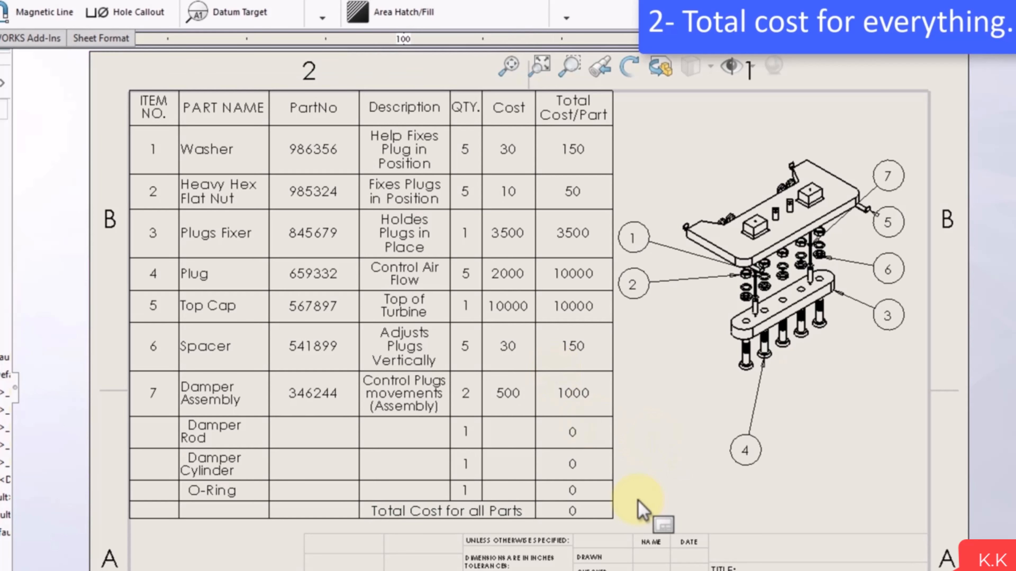
Enter the equation SUM(G2:G11) in the Total Cost/Part cell of the last row
left_click(575, 512)
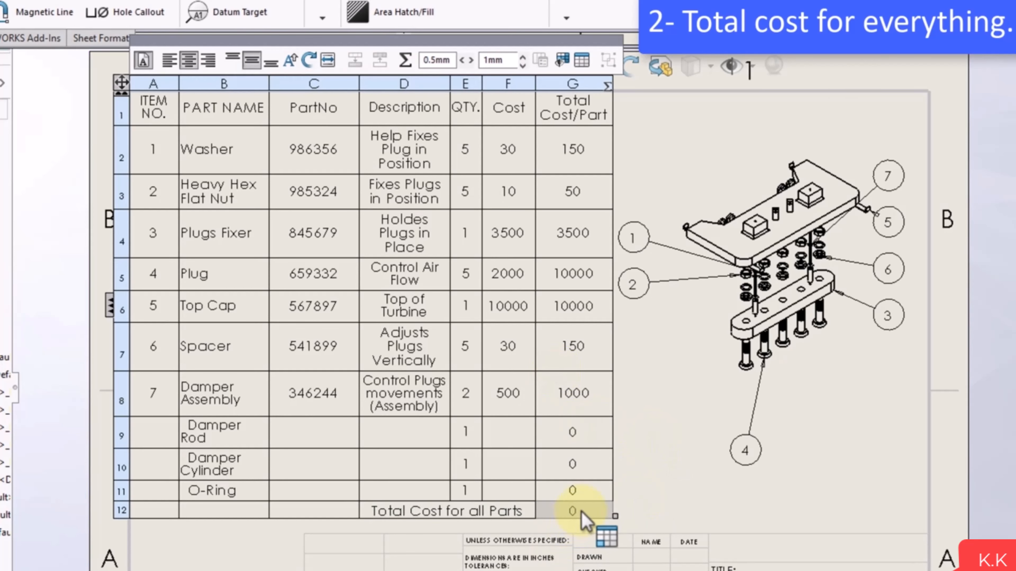
left_click(410, 62)
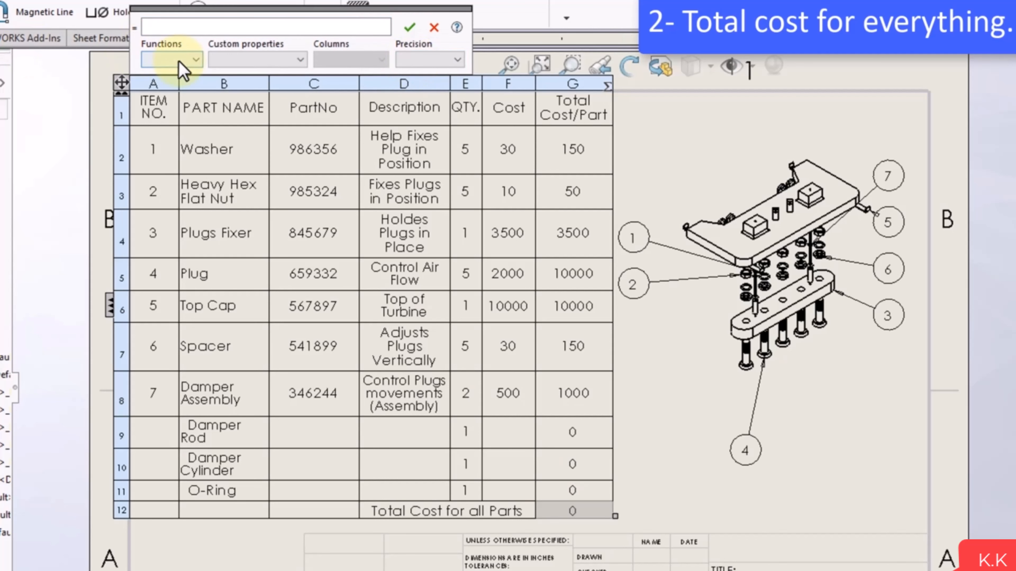
left_click(191, 61)
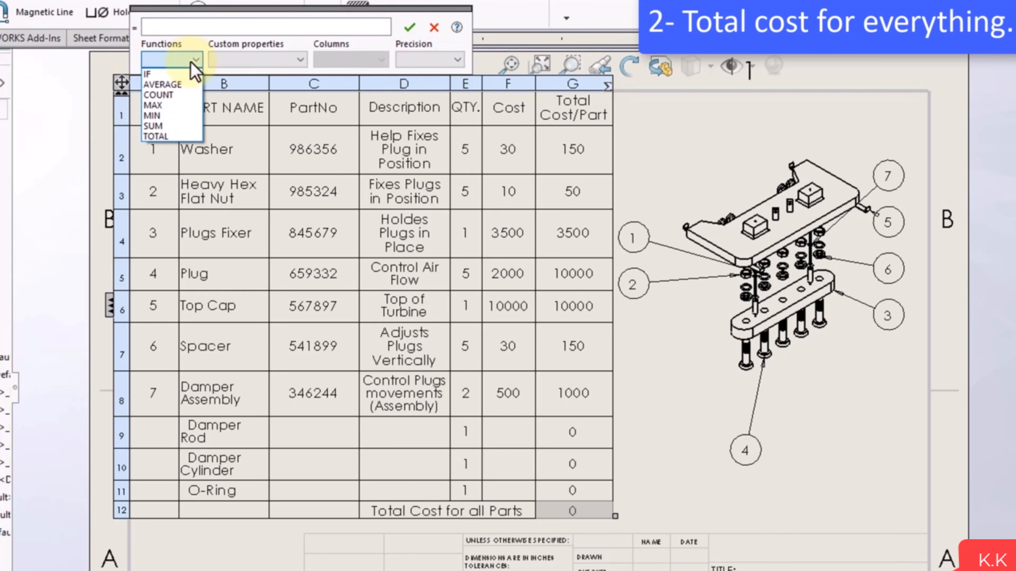
left_click(178, 127)
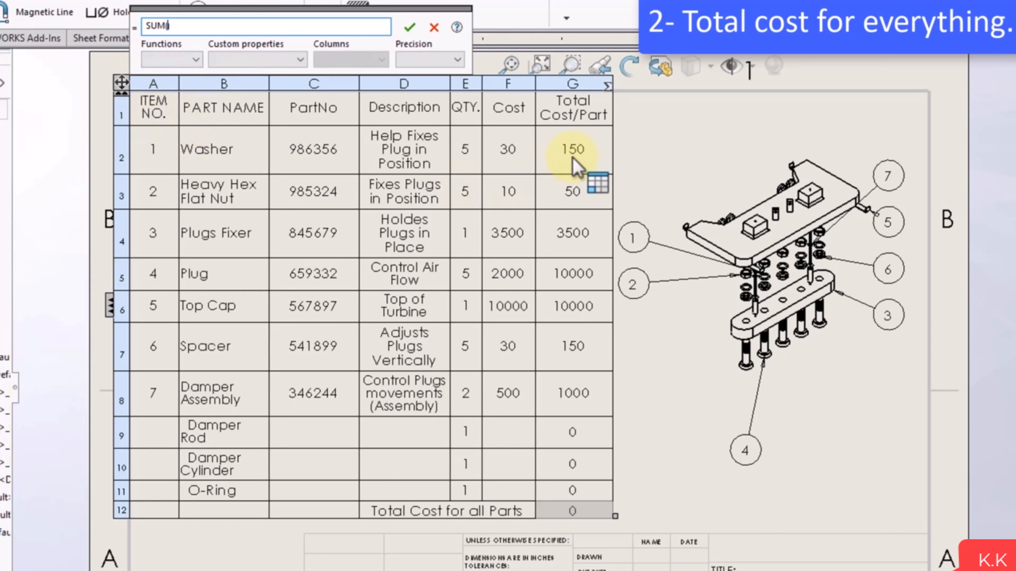
left_click_drag(572, 159, 583, 494)
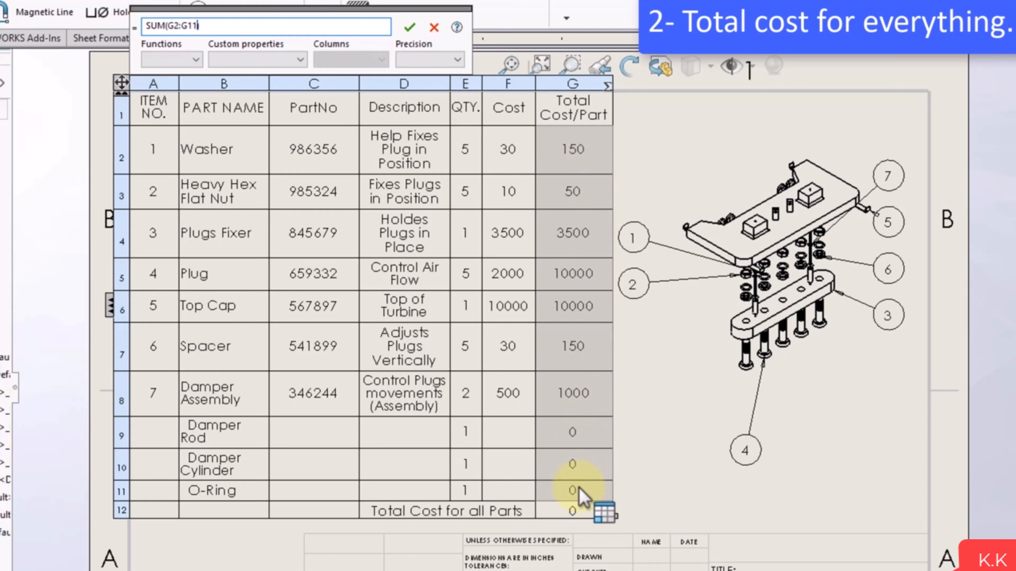
left_click(410, 29)
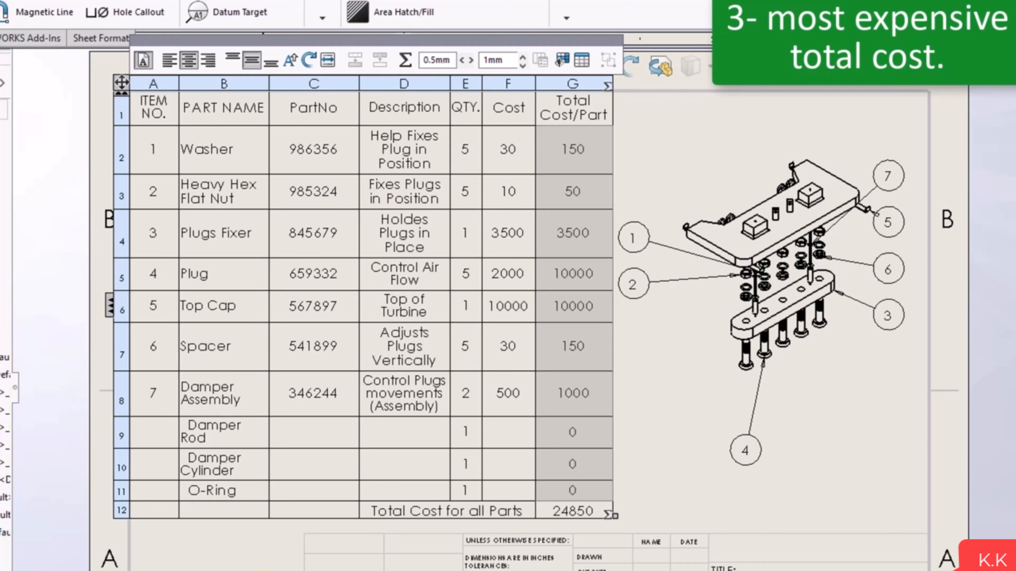
Insert an empty row below the "Total Cost for all Parts" row of the bill of materials
left_click(193, 541)
right_click(118, 512)
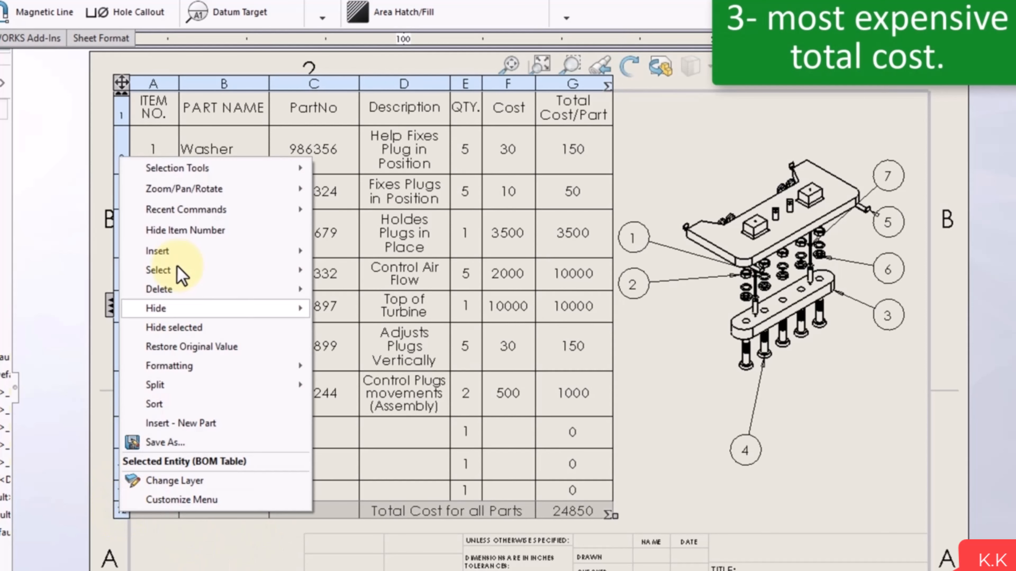
mouse_move(176, 252)
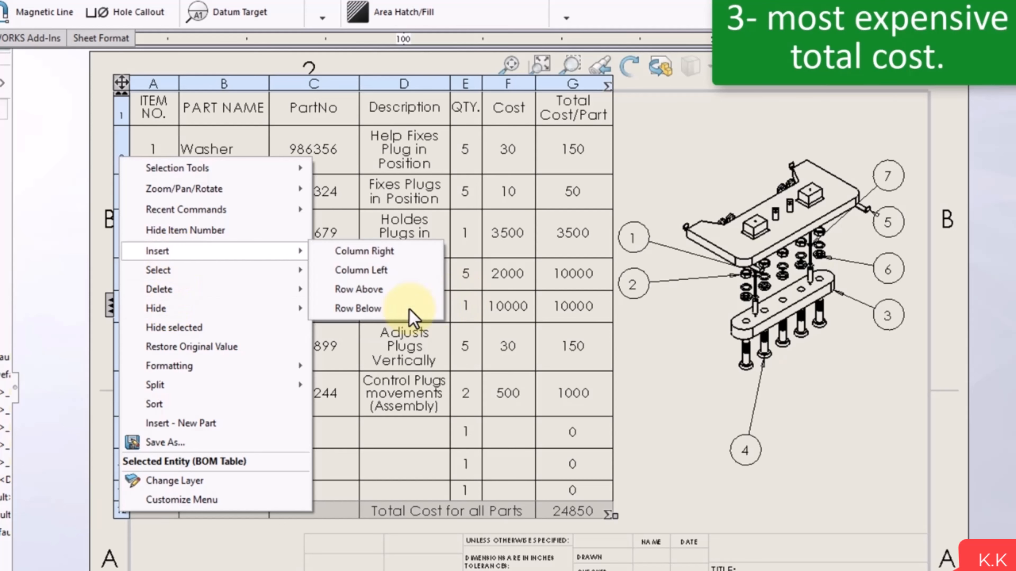
left_click(394, 310)
Merge the new last row's Description, QTY. and Cost cells and enter "Most Expensive Part" in the merged cell
left_click(507, 530)
left_click_drag(511, 528, 428, 530)
left_click(351, 60)
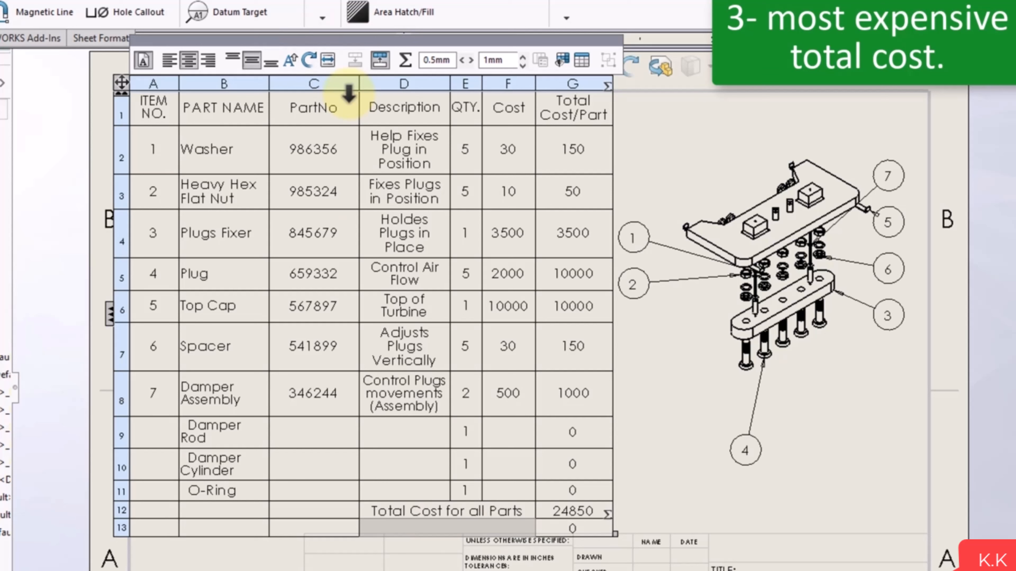
type("Most E")
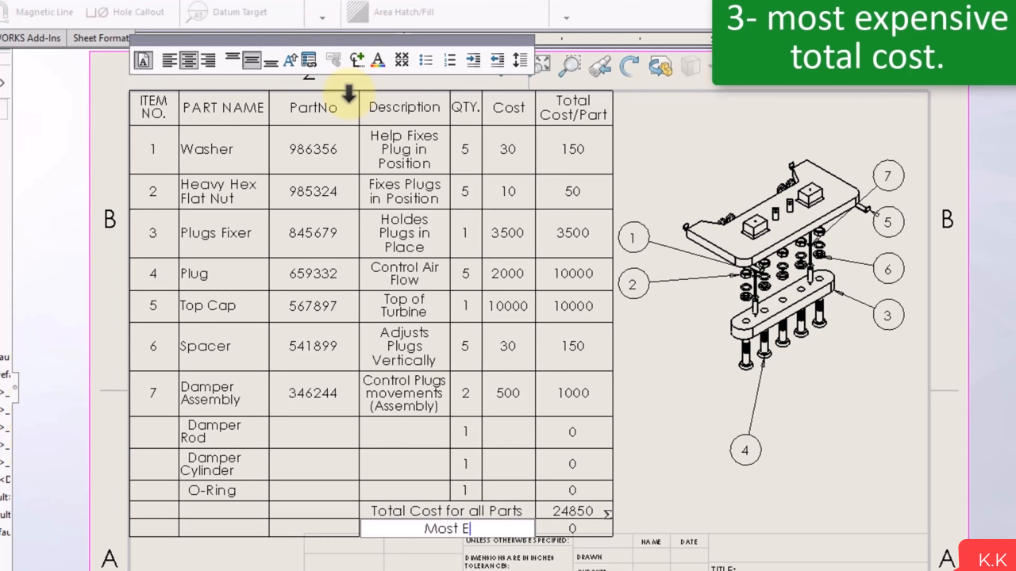
type("xpensive Part")
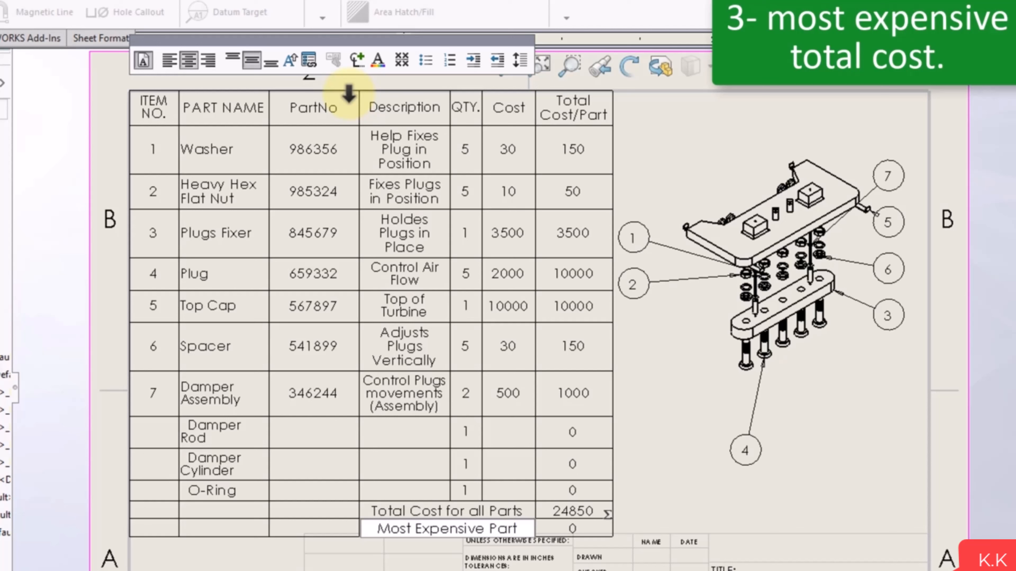
Enter the equation MAX(G2:G11) in the Total Cost/Part cell of the "Most Expensive Part" row
left_click(584, 529)
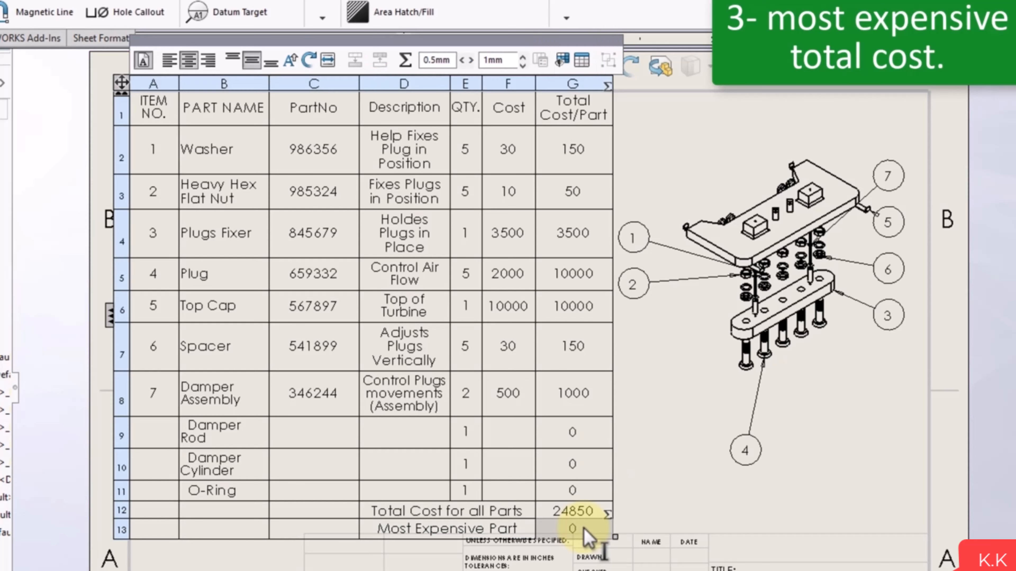
left_click(405, 61)
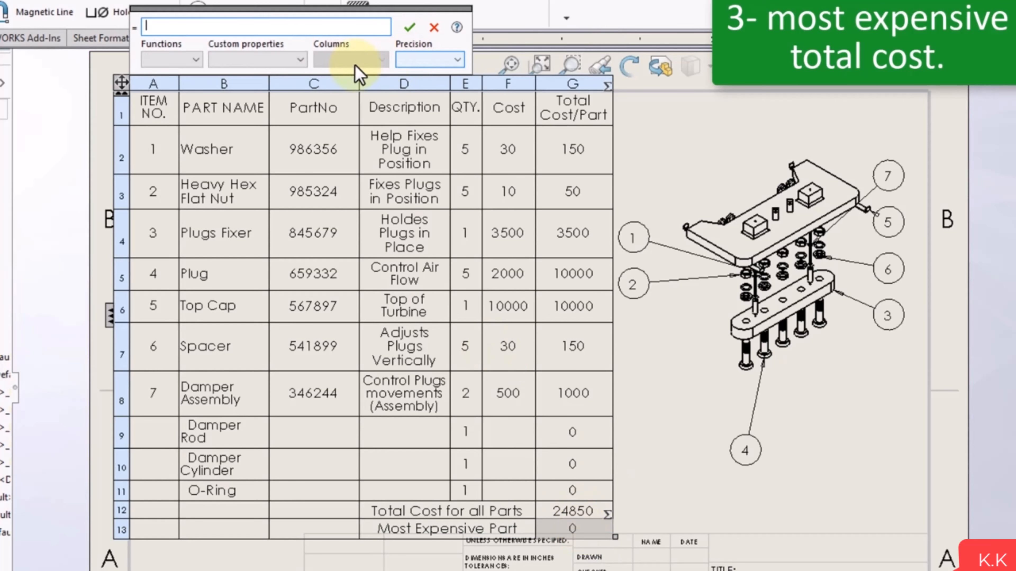
left_click(179, 62)
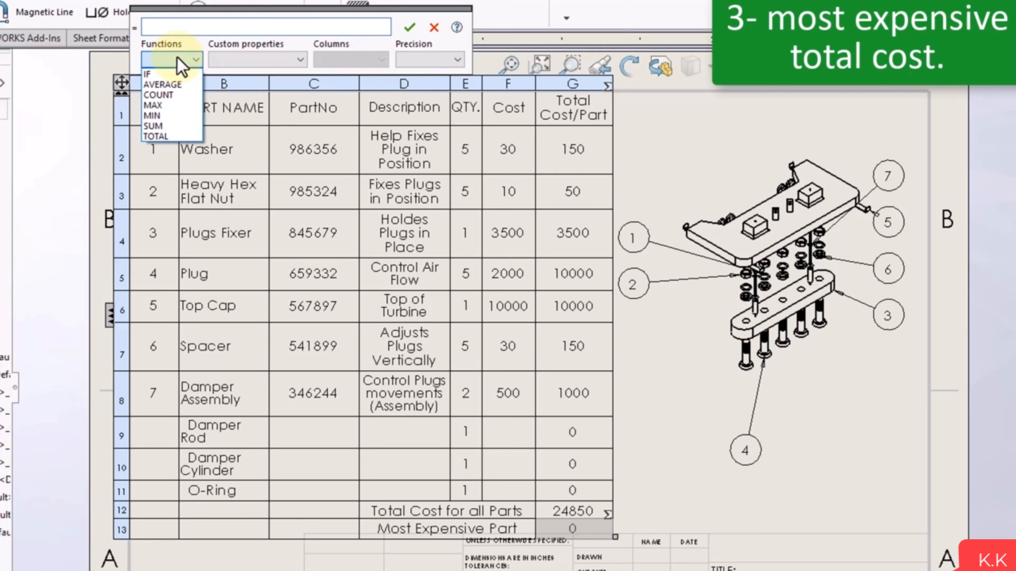
left_click(180, 105)
left_click_drag(573, 152, 593, 485)
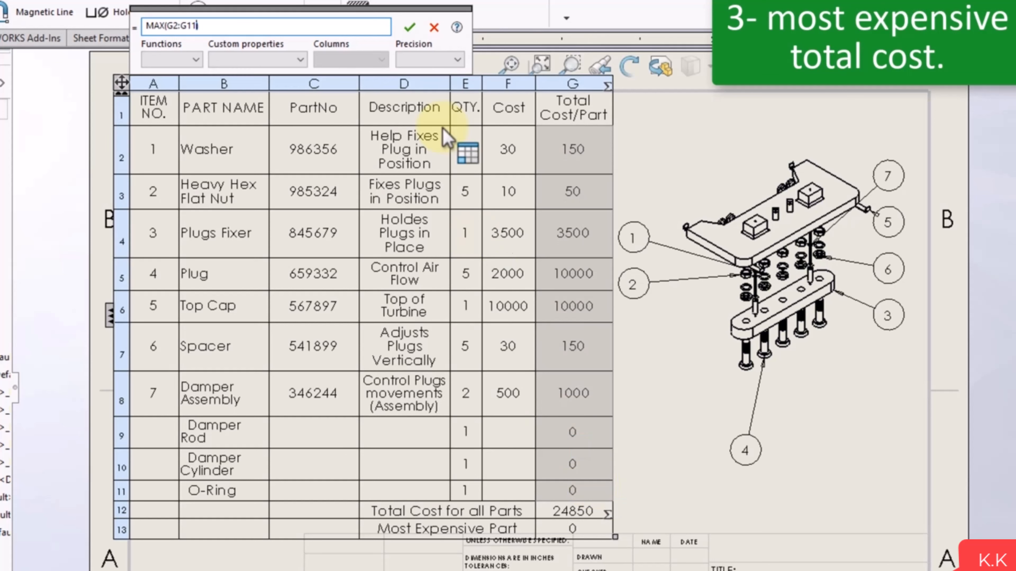
left_click(412, 25)
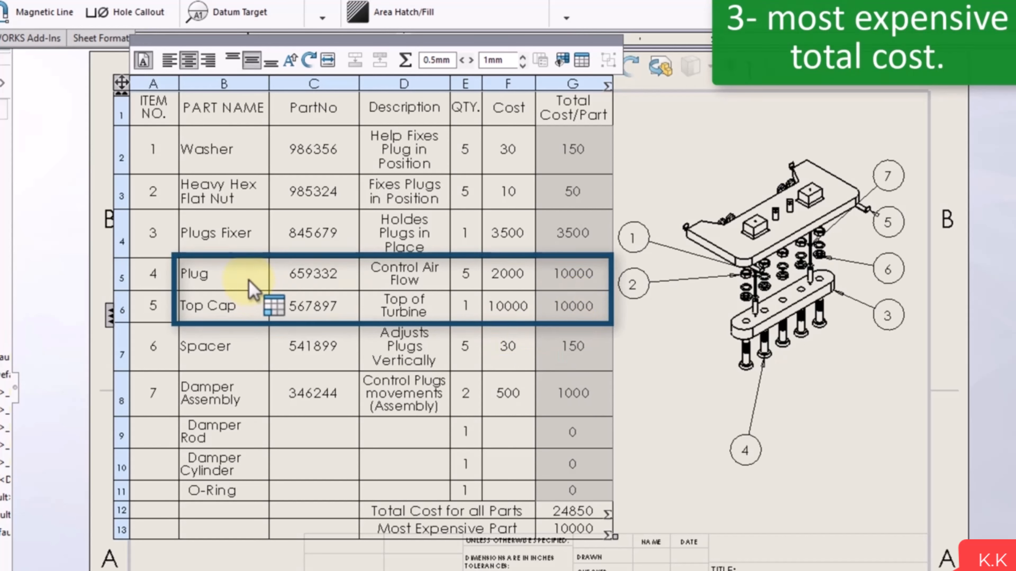
Place two isometric views of Ex1_Assembly side by side in the upper half of the empty drawing sheet
left_click(1013, 500)
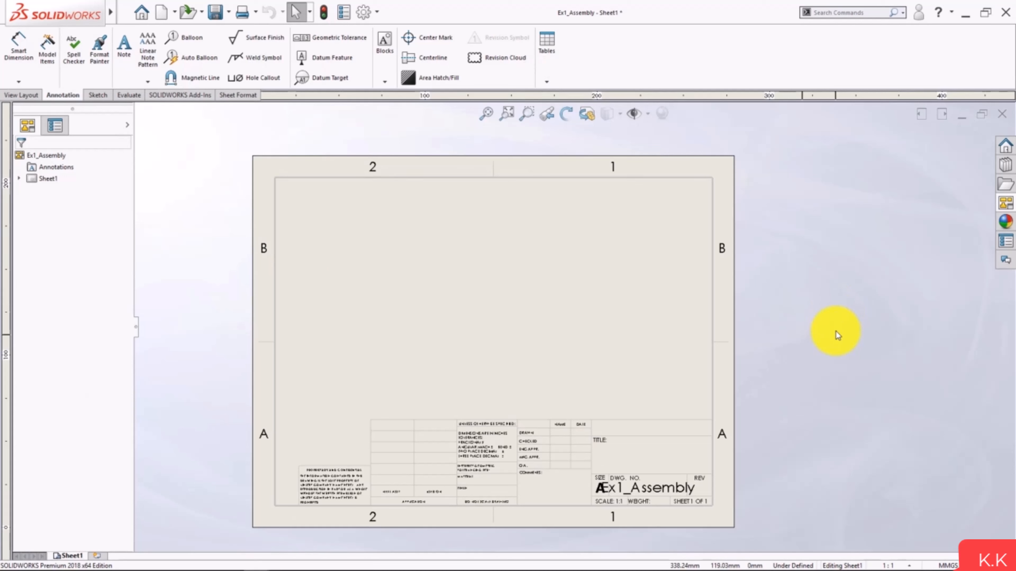
left_click(1005, 203)
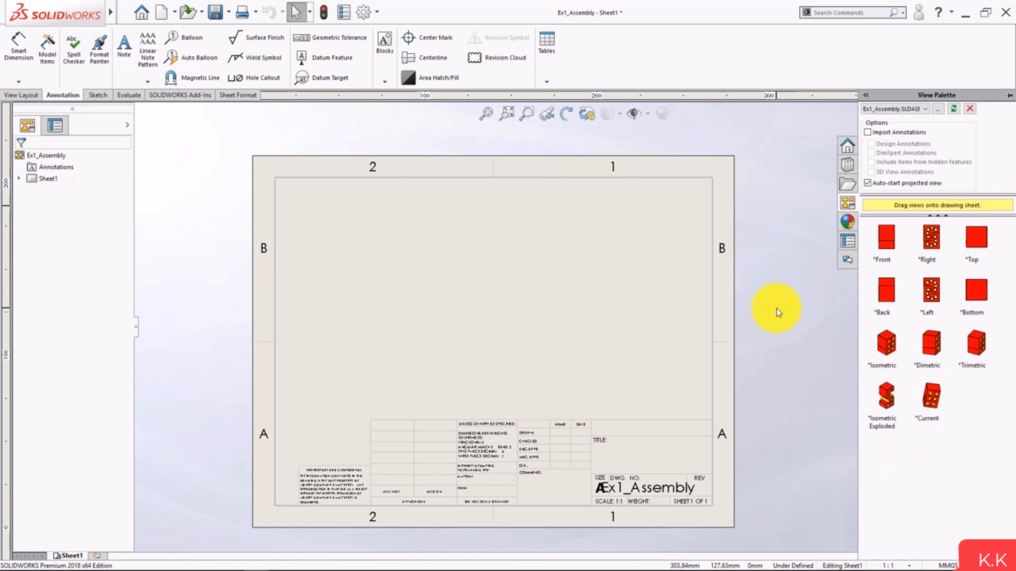
mouse_move(876, 344)
left_mouse_down()
mouse_move(437, 308)
mouse_move(372, 267)
left_mouse_up()
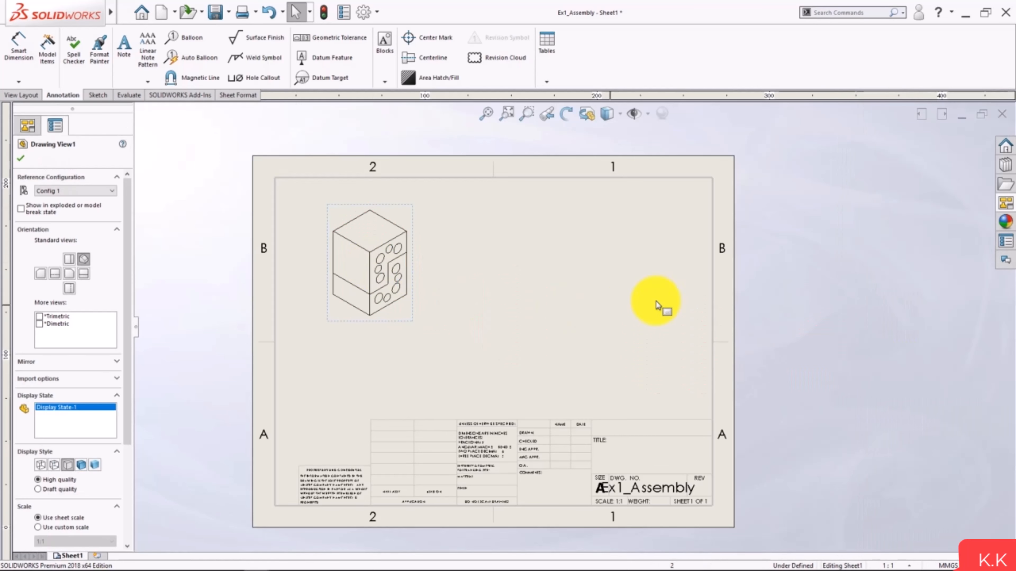
left_click(1005, 203)
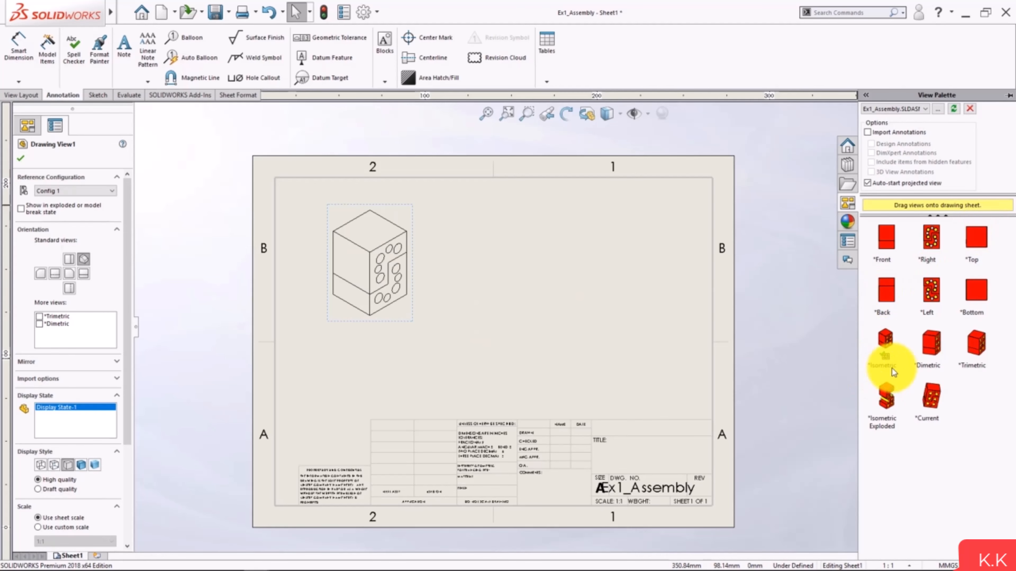
mouse_move(886, 341)
left_mouse_down()
mouse_move(244, 325)
mouse_move(542, 252)
mouse_move(626, 252)
left_mouse_up()
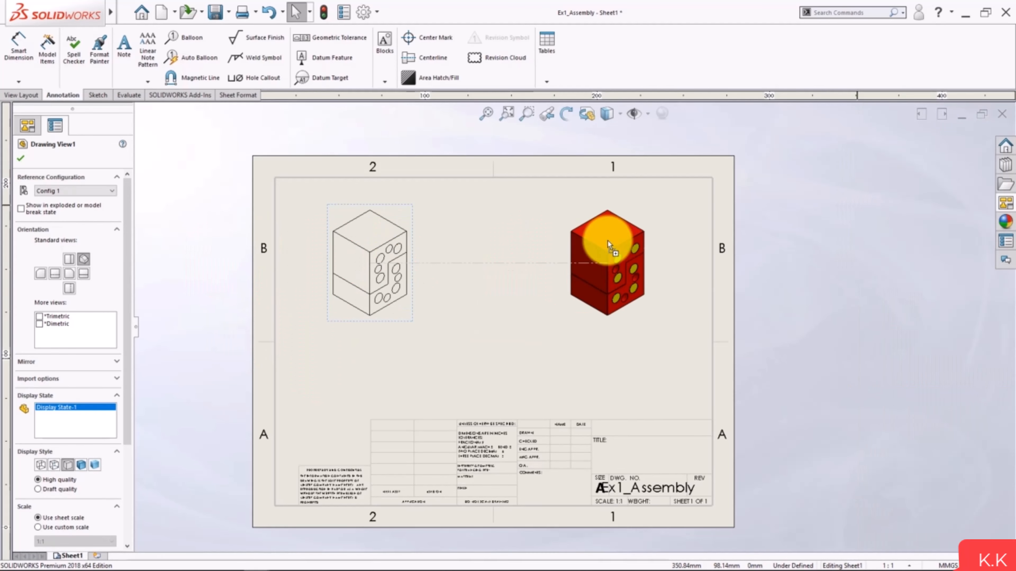
left_click(604, 357)
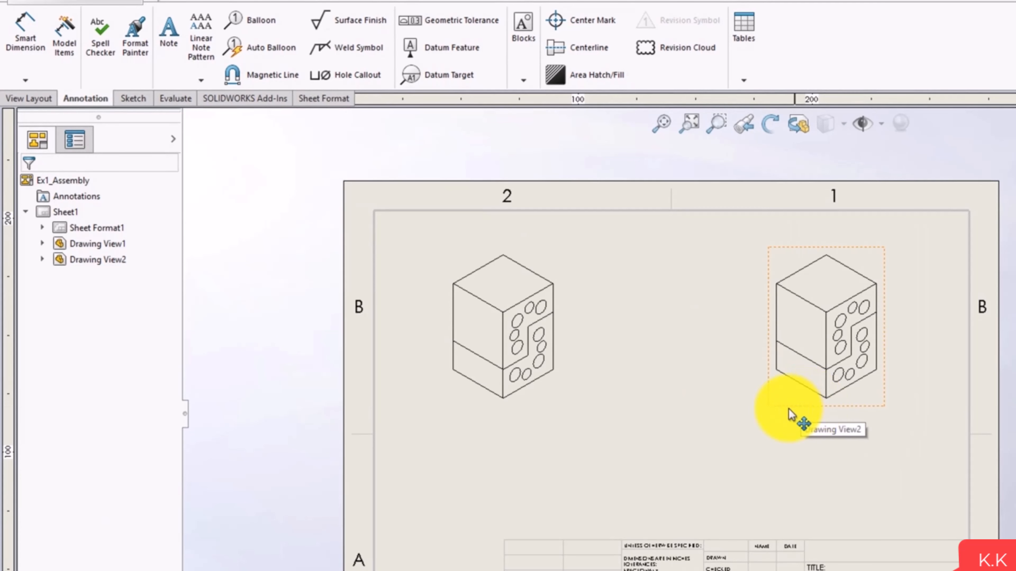
Set the reference configuration of the isometric view on the right of the sheet to Config 2
left_click(811, 406)
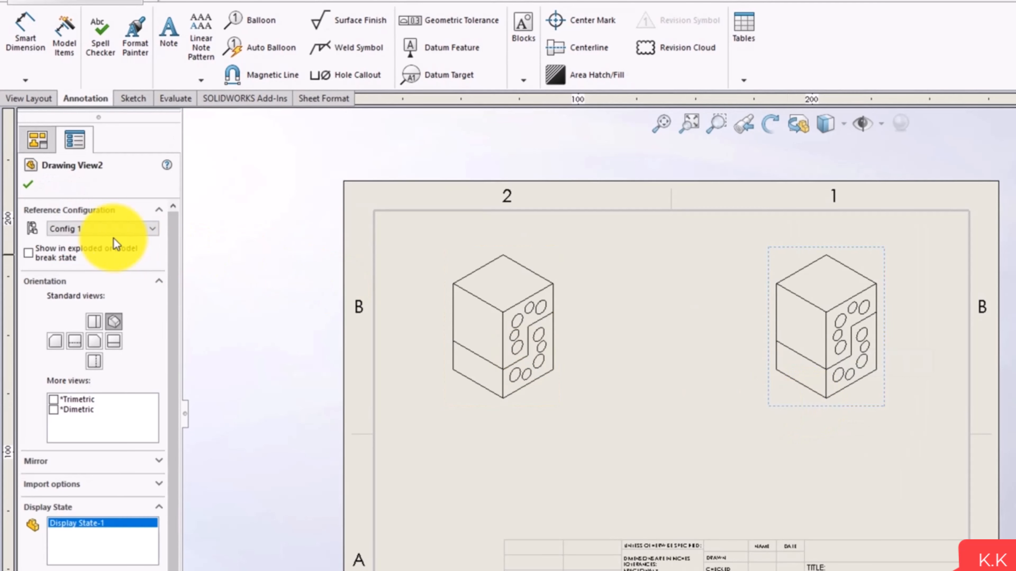
left_click(87, 229)
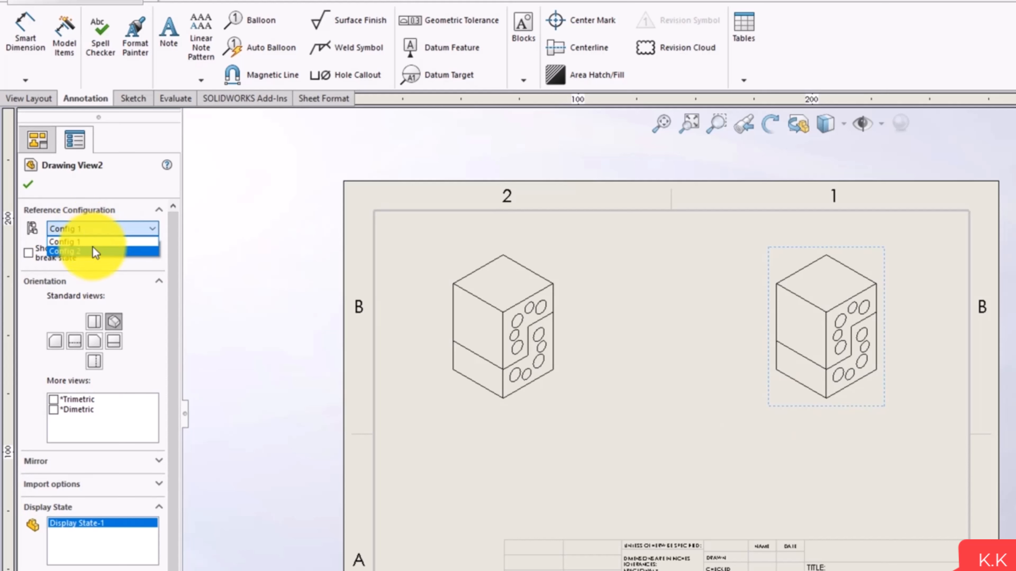
left_click(93, 250)
left_click(29, 185)
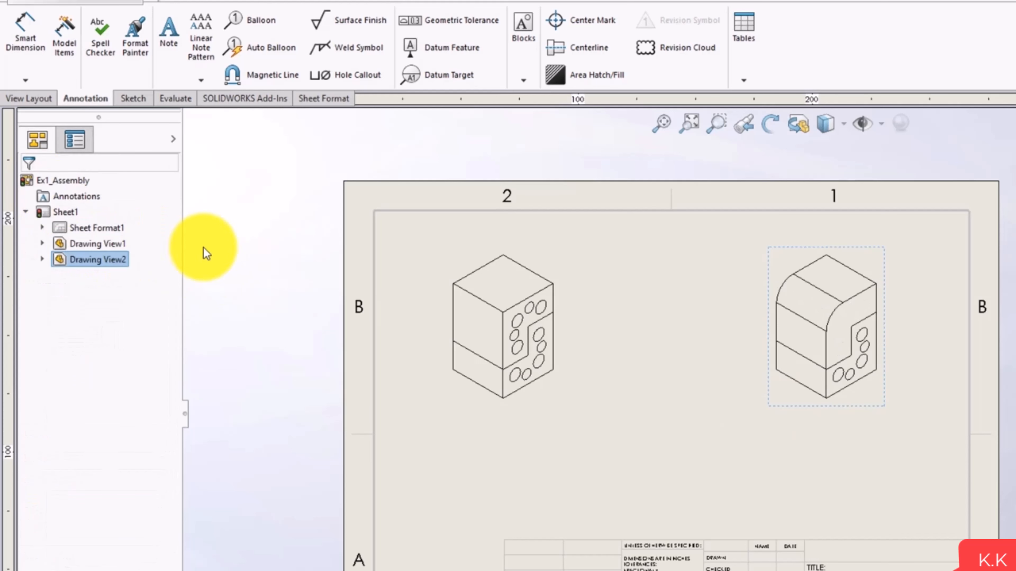
Change the display style of both isometric views to shaded with edges
left_click(475, 400)
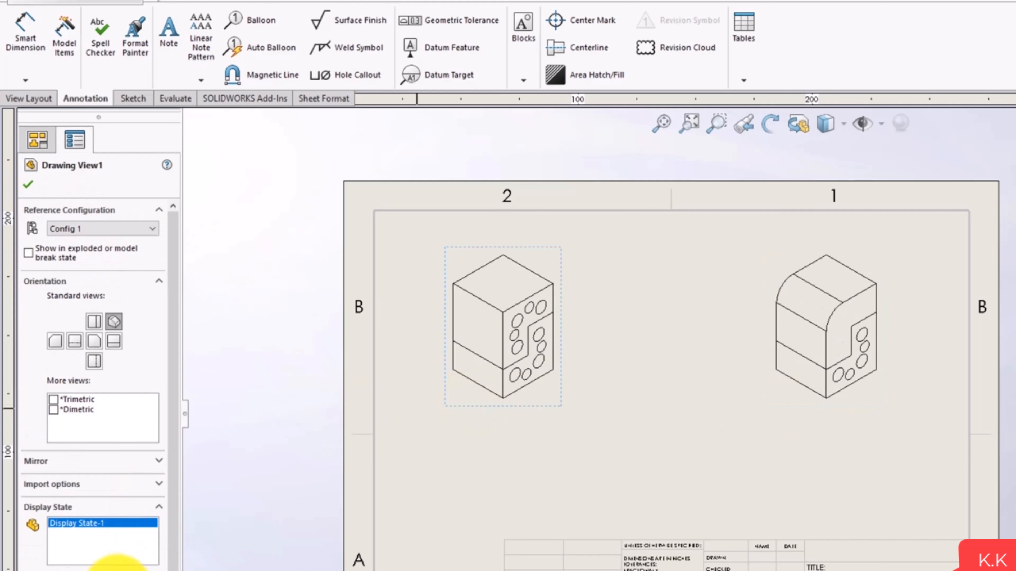
left_click(139, 570)
left_click(768, 398)
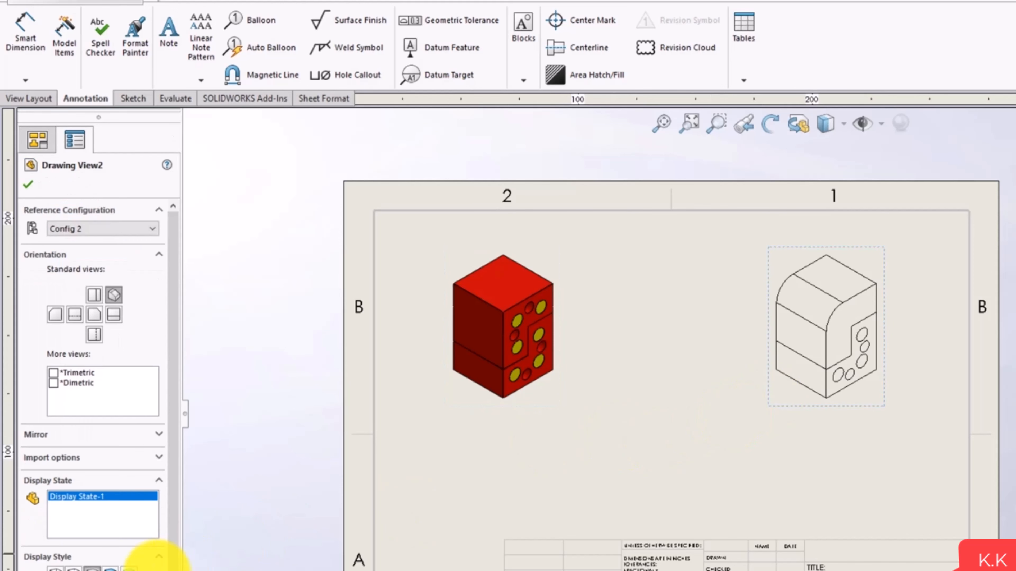
left_click(114, 570)
left_click(280, 442)
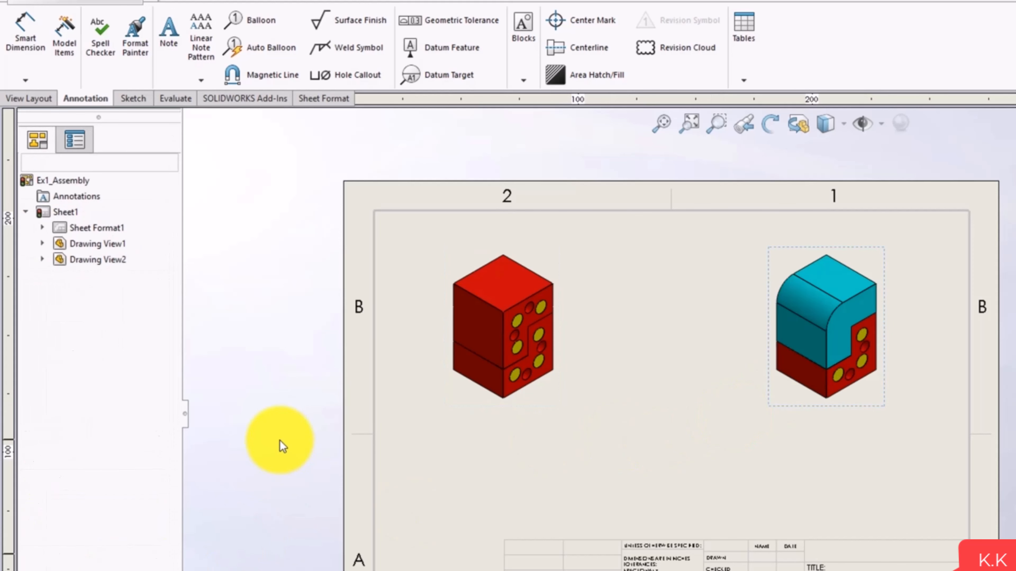
Add the notes "Config 1" below the left view and "Config 2" below the right view
left_click(181, 52)
left_click(477, 435)
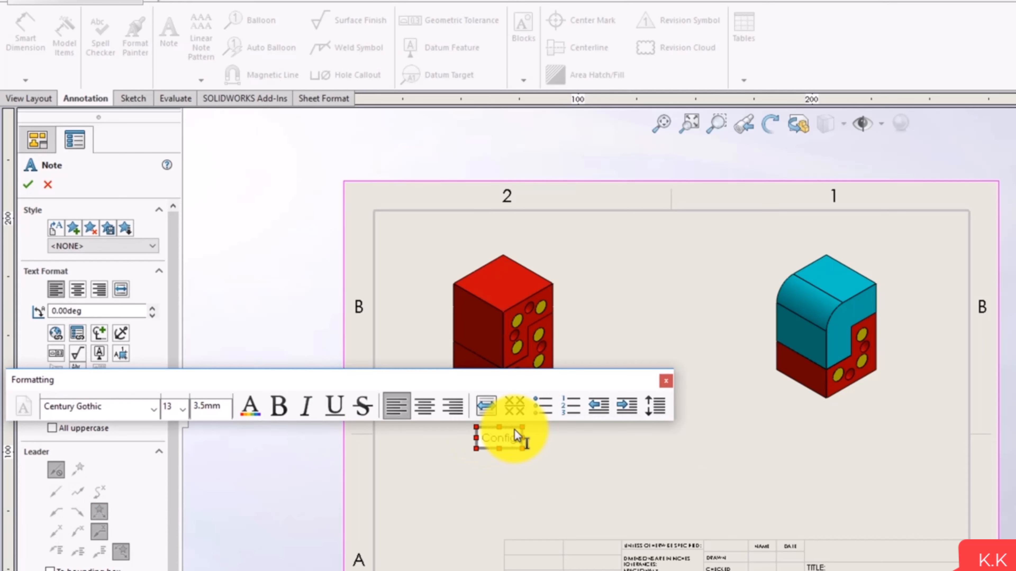
left_click(808, 443)
left_click(821, 439)
key("BackSpace")
key("BackSpace")
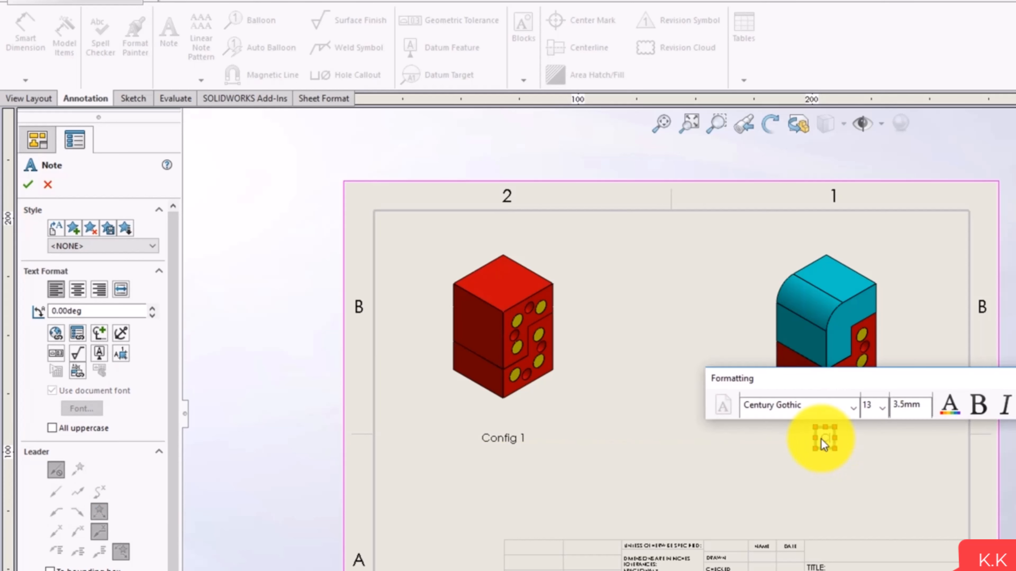
type("2")
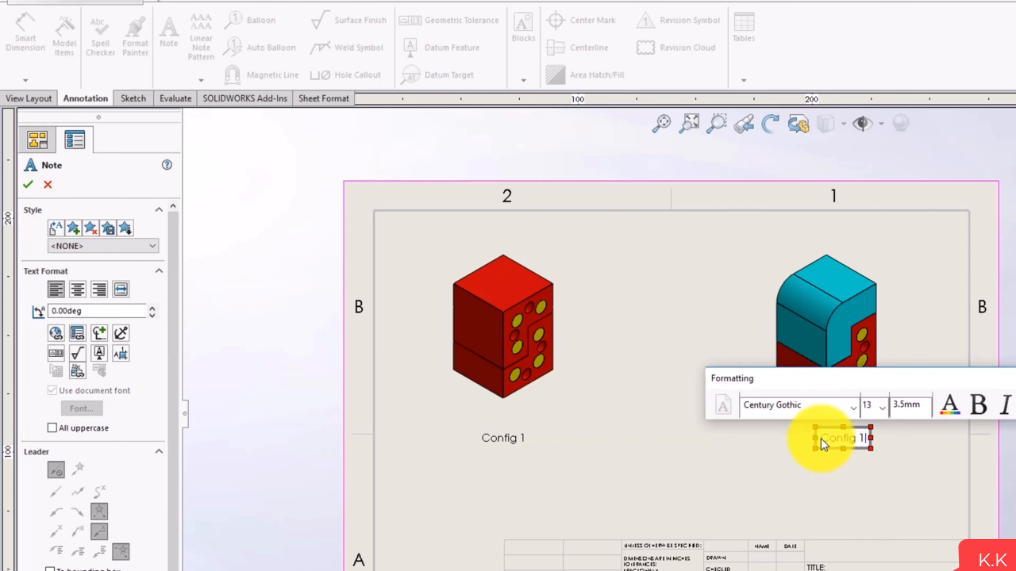
key("Escape")
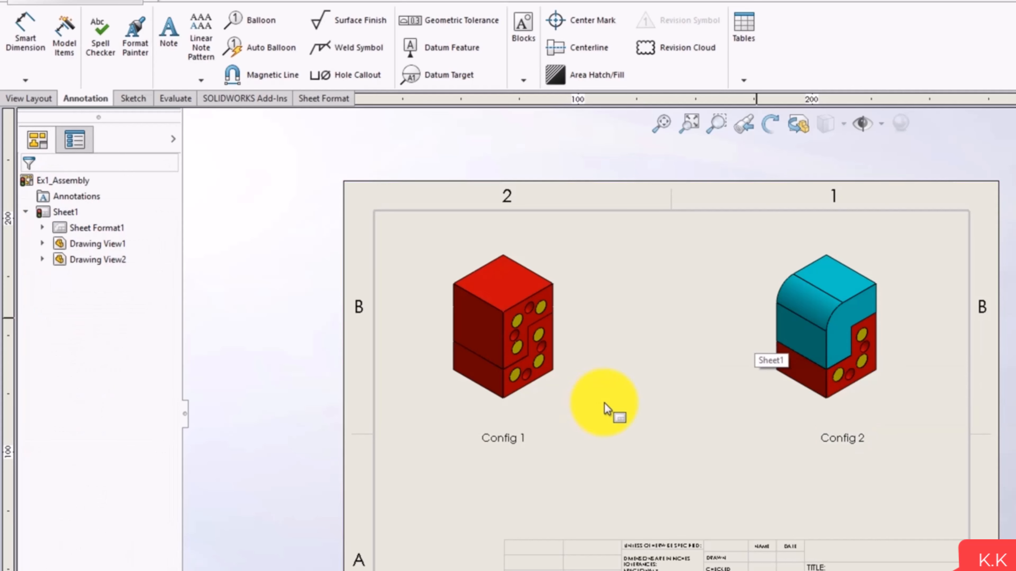
Move both isometric views up to the sheet's upper border and place the Config 2 note directly beneath its view
left_click_drag(540, 407, 543, 364)
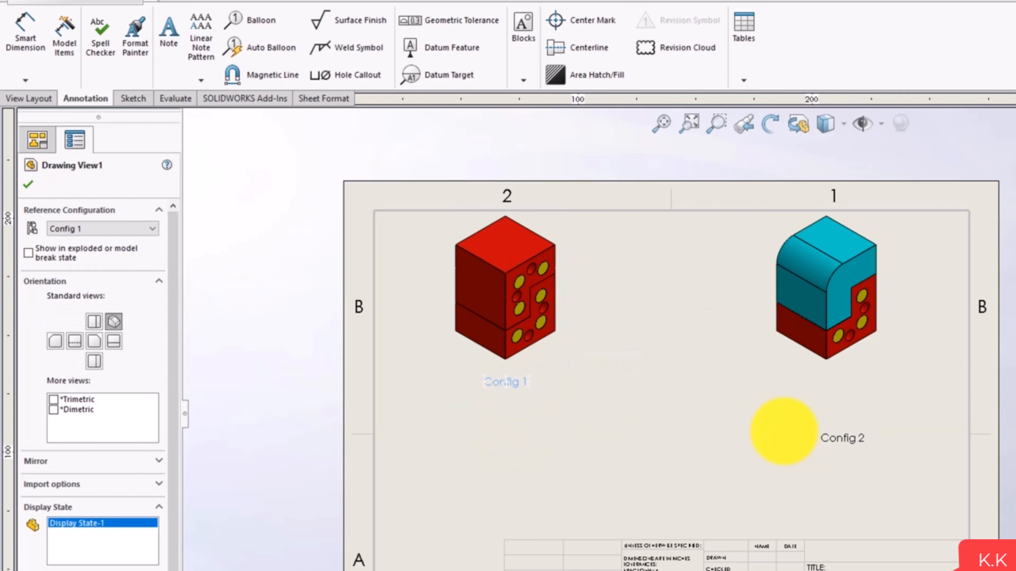
left_click_drag(837, 444, 830, 387)
left_click(633, 487)
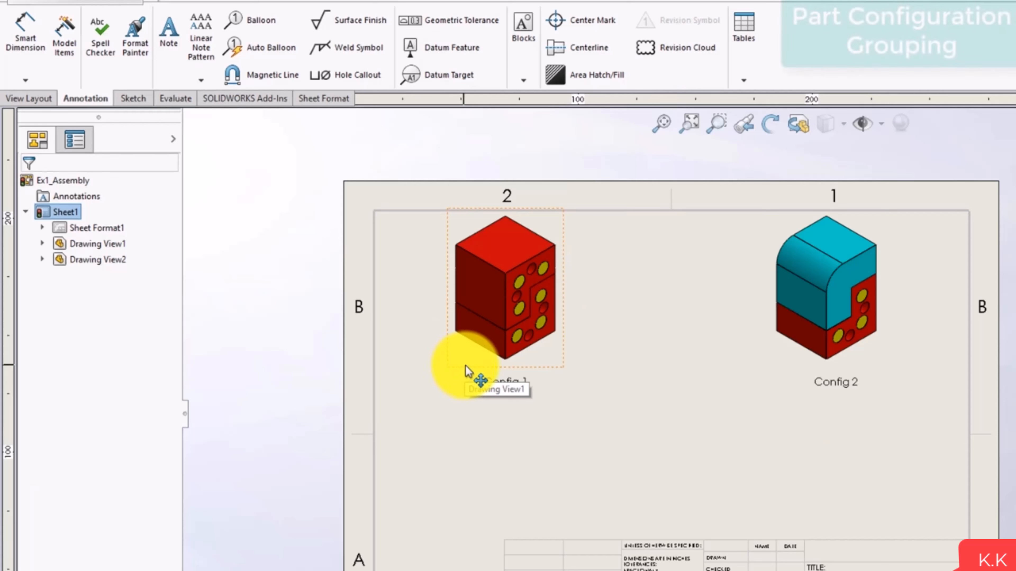
Insert a top-level bill of materials for the Config 1 view with the bom-standard template, placed below that view at the left border
left_click(749, 81)
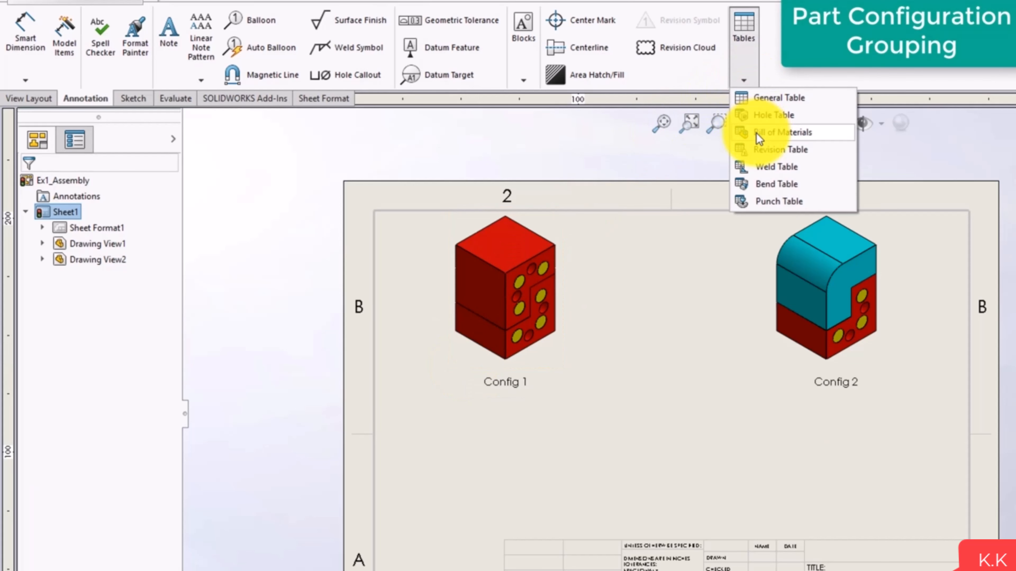
left_click(755, 134)
left_click(553, 262)
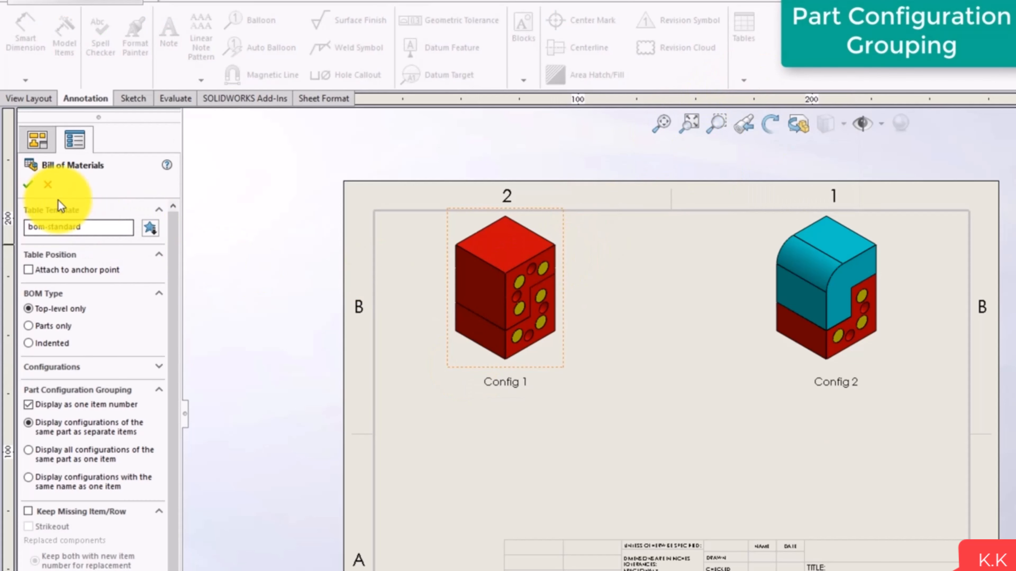
left_click(31, 187)
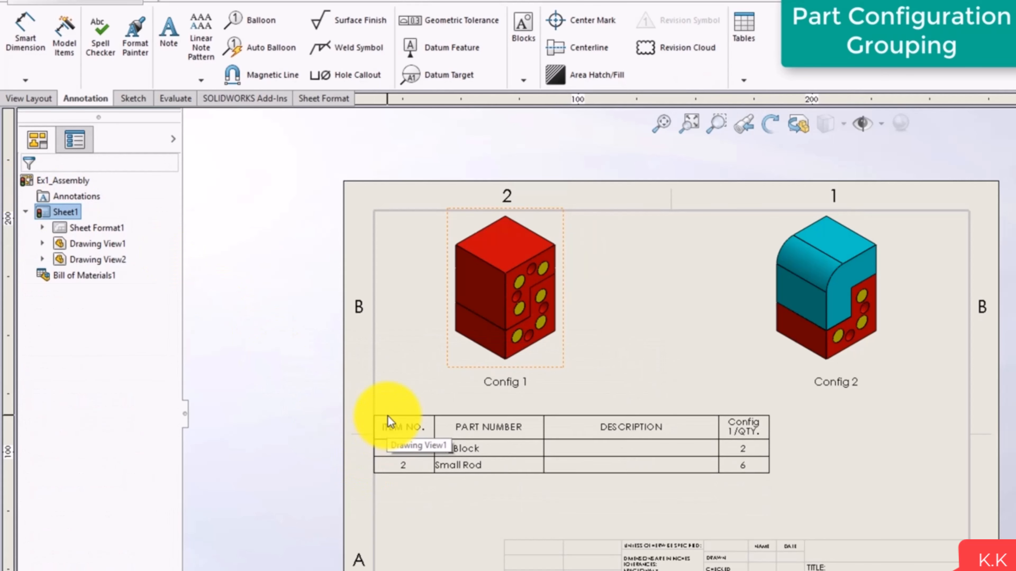
left_click(387, 417)
left_click(654, 480)
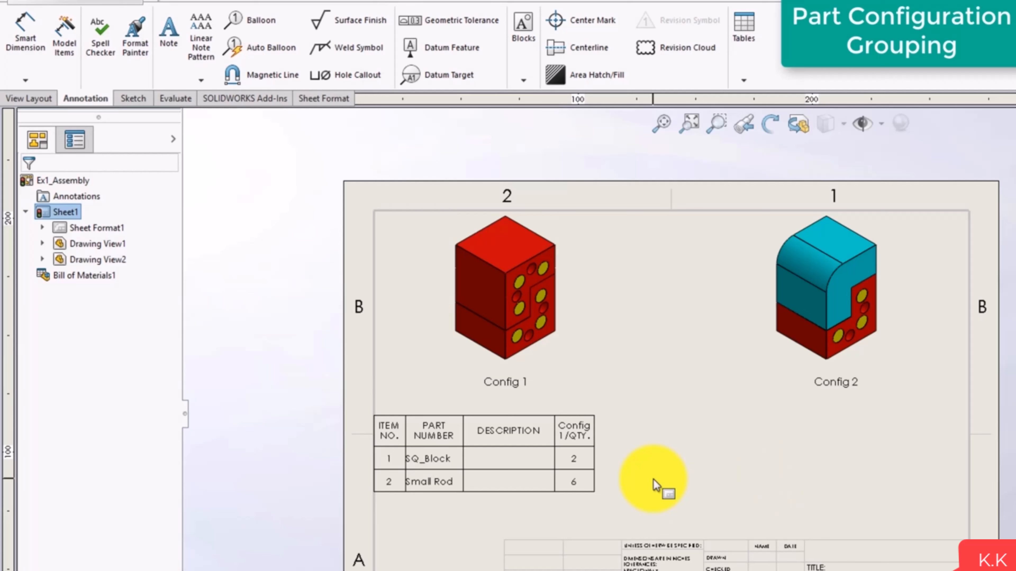
left_click(576, 484)
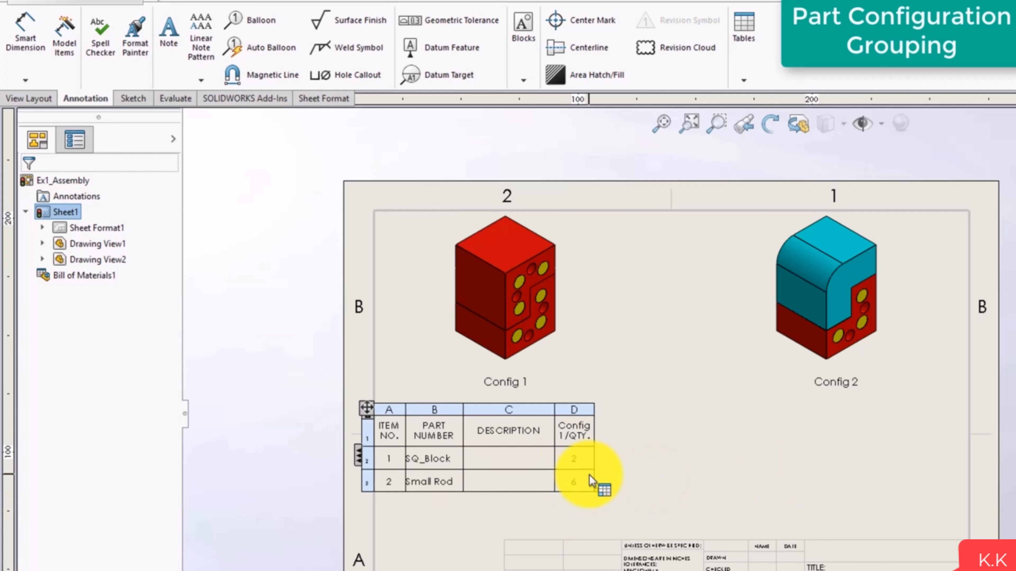
left_click(584, 496)
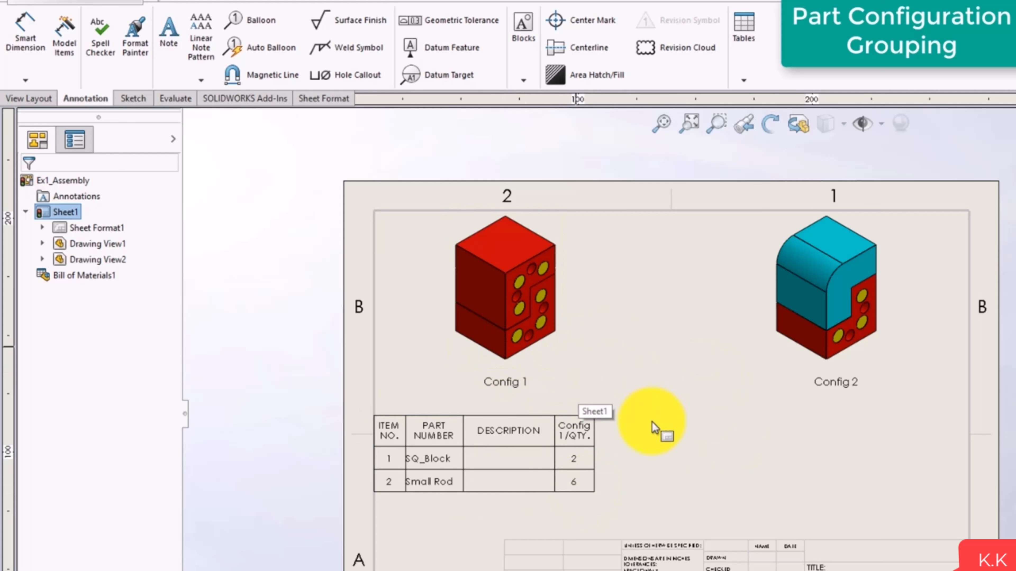
left_click(583, 440)
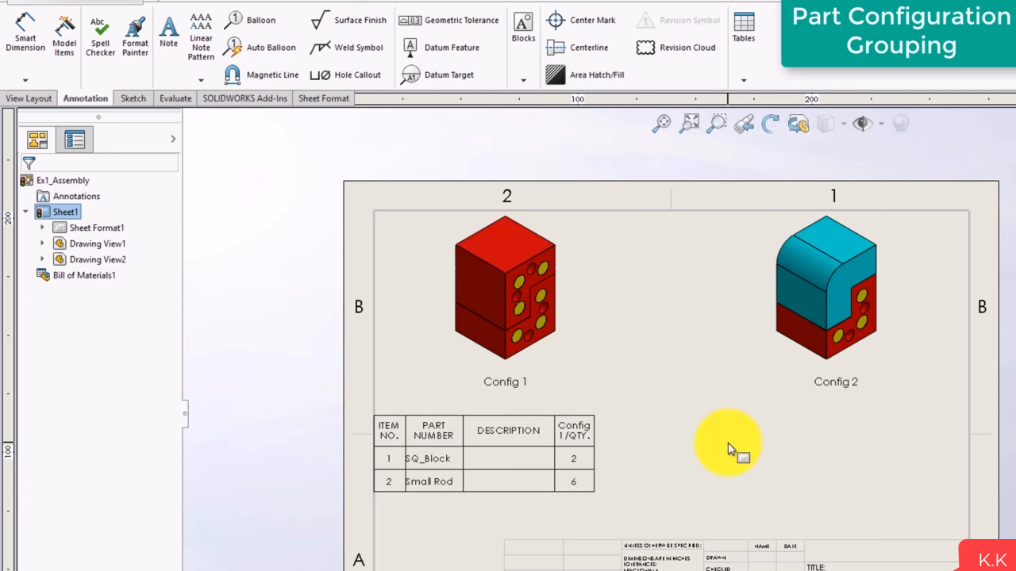
Insert a top-level bill of materials for the Config 2 view with the bom-standard template, placed below that view and narrowed to fit the sheet
left_click(736, 80)
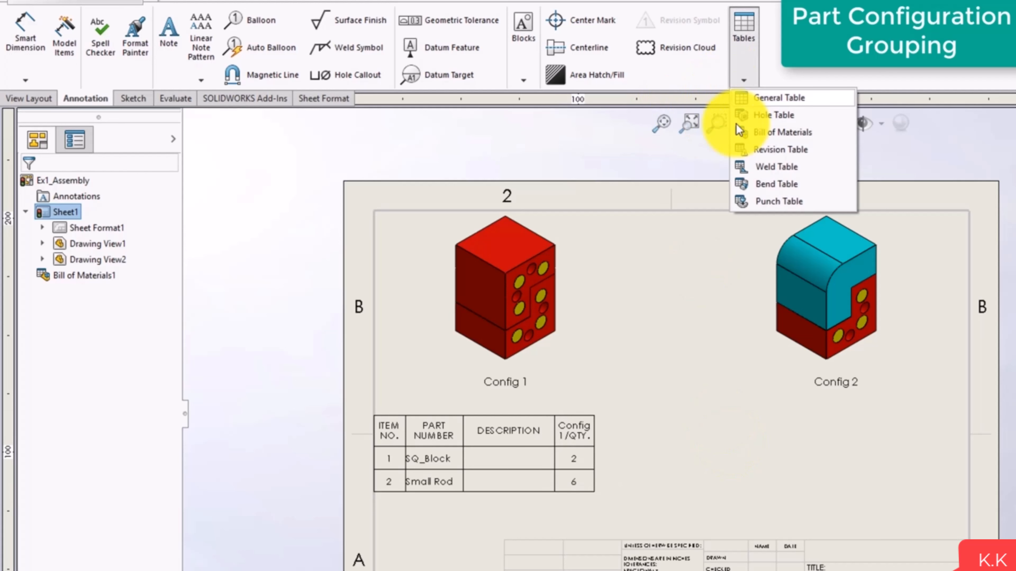
left_click(756, 132)
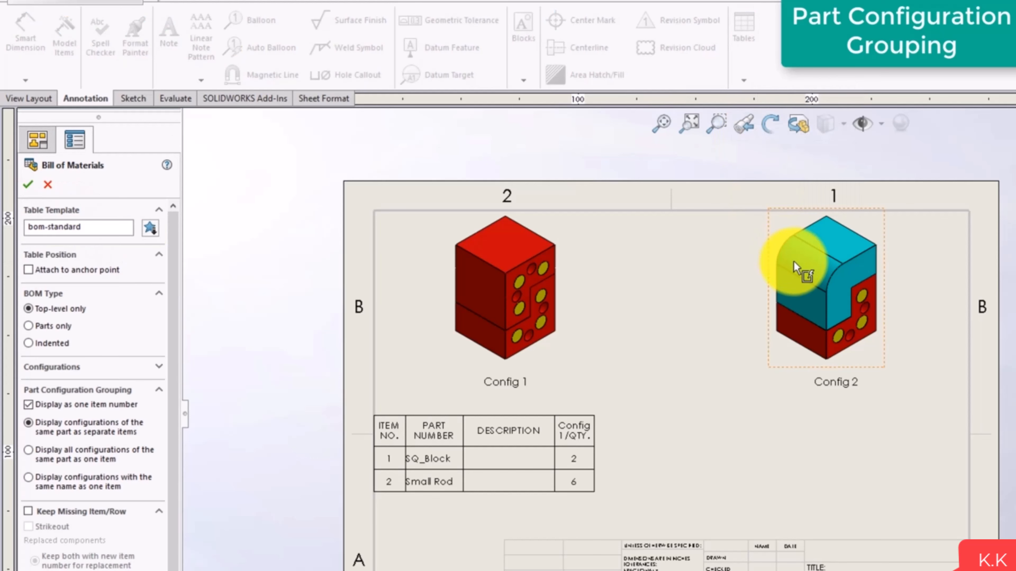
left_click(29, 185)
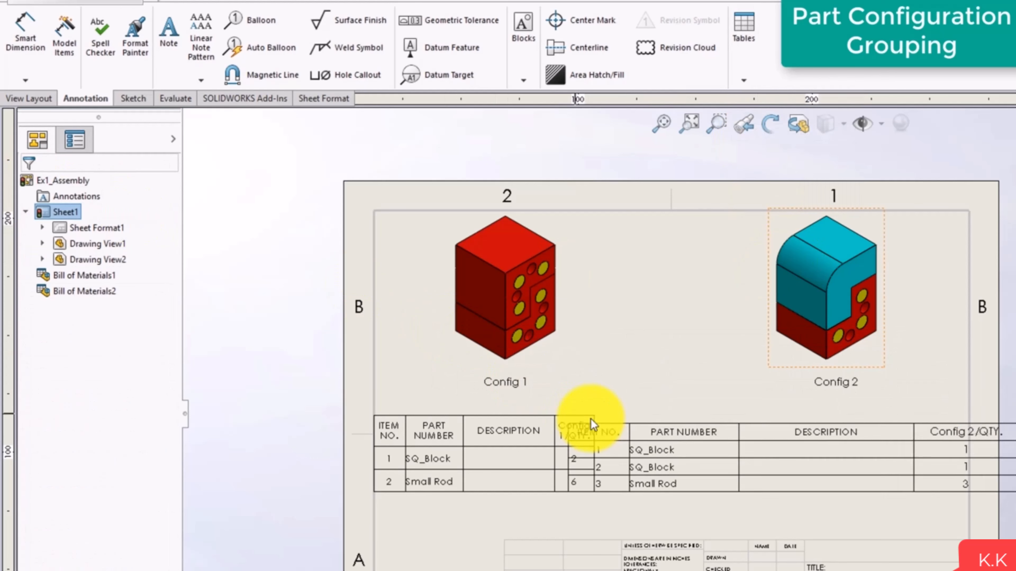
left_click(677, 428)
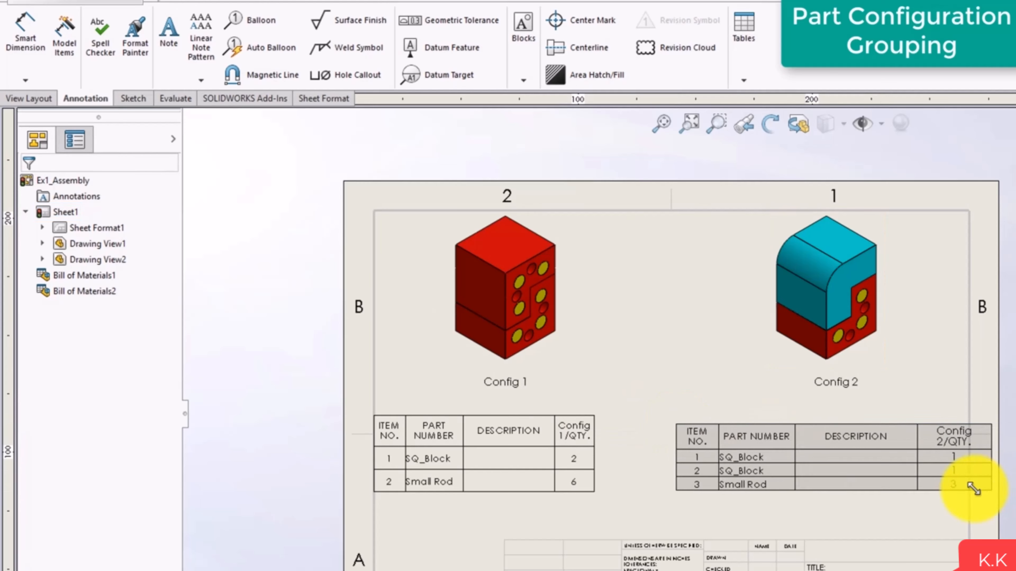
left_click(717, 464)
scroll(704, 471, "down", 2)
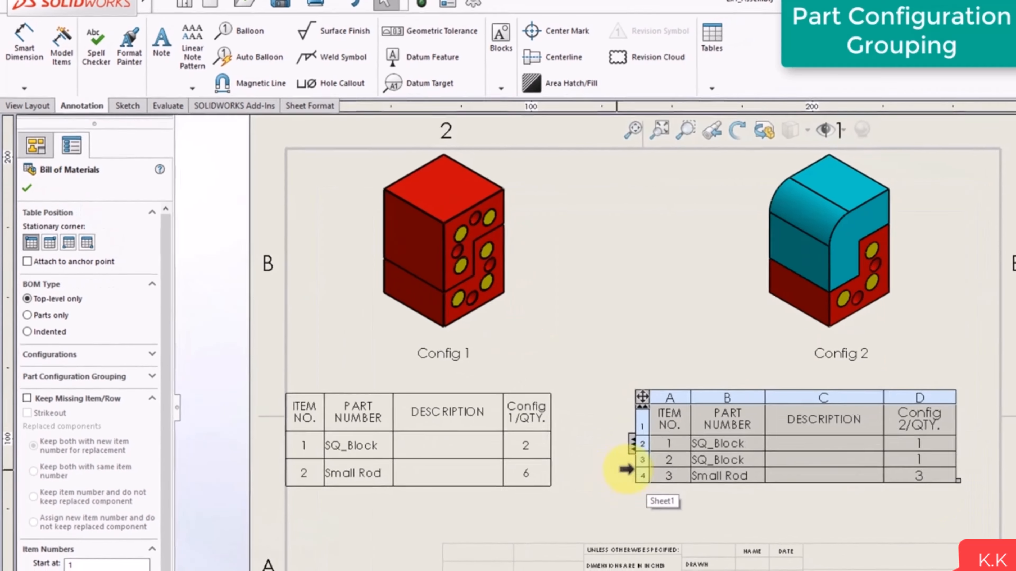
left_click(668, 520)
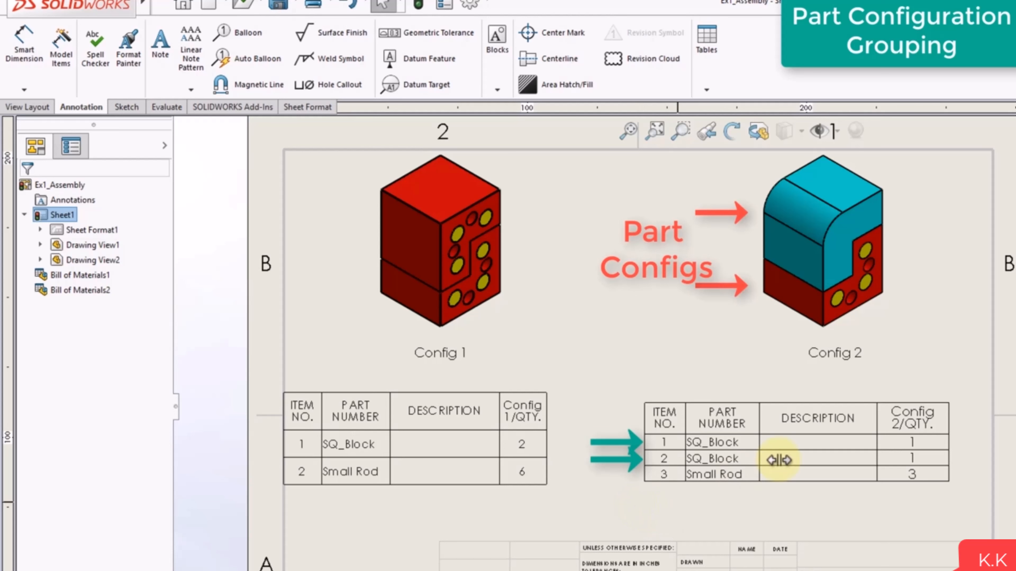
Change the DESCRIPTION column of the Config 2 bill of materials to the custom property SW-Configuration Name
left_click(839, 452)
left_click(836, 397)
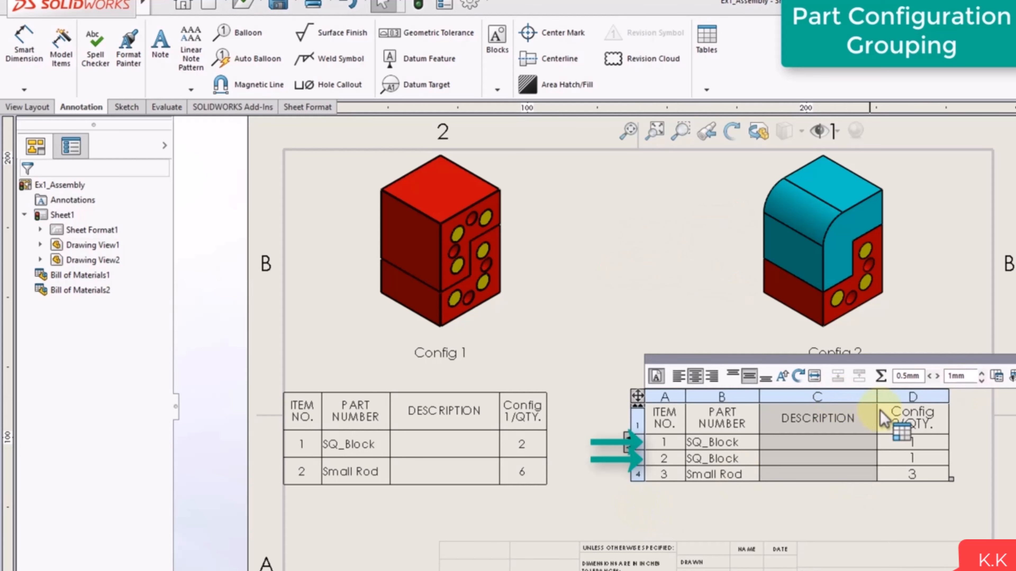
left_click(997, 376)
left_click(859, 377)
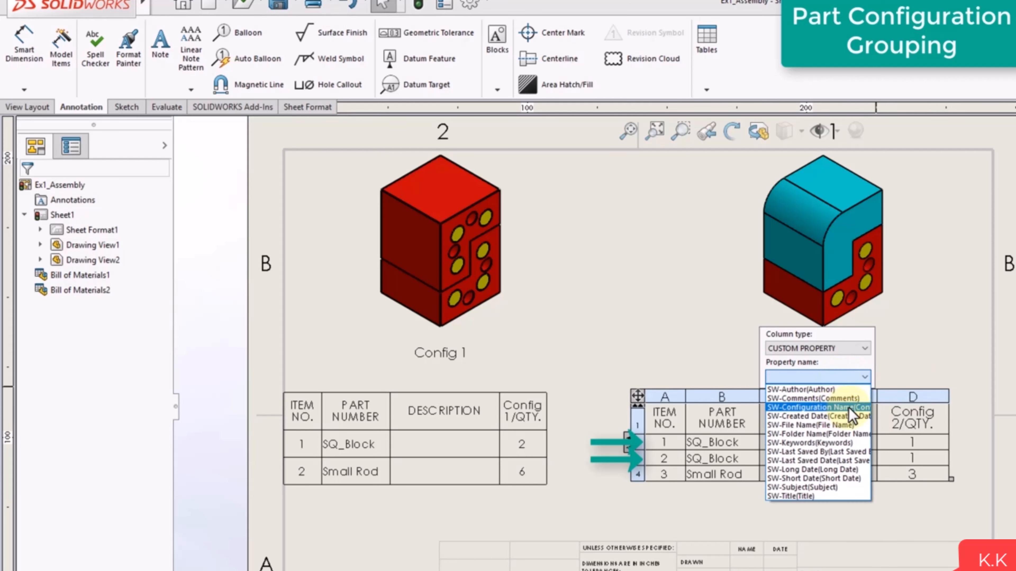
left_click(838, 413)
left_click(903, 517)
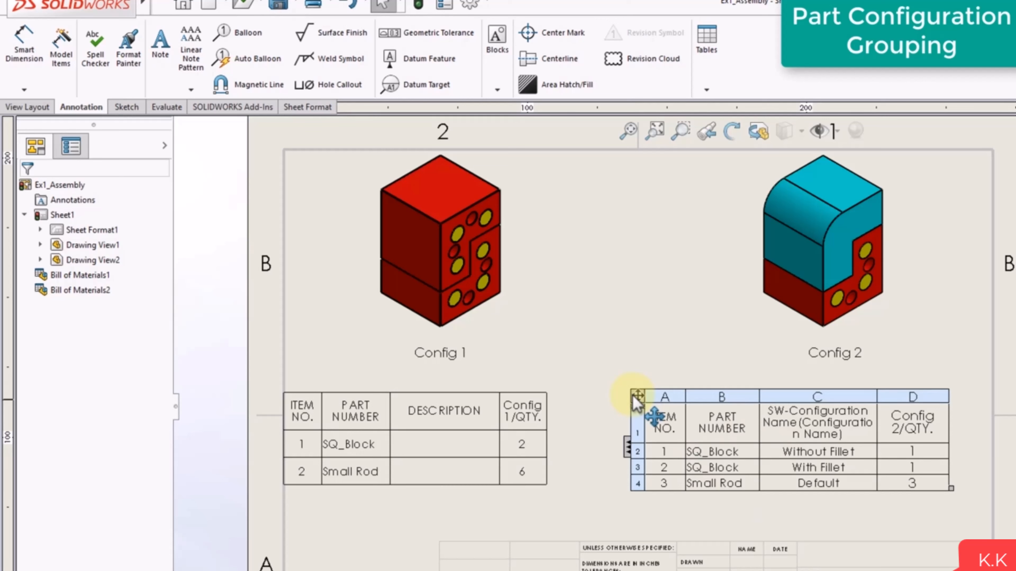
Try grouping the Config 2 table's part configurations as one item and by same name, ending on display as separate items
left_click(637, 397)
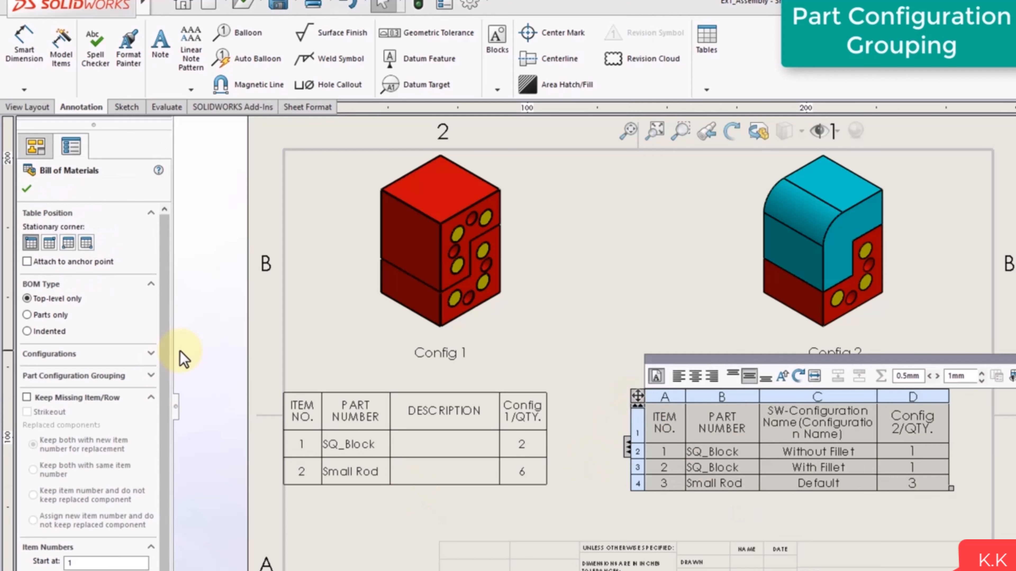
left_click_drag(168, 352, 168, 355)
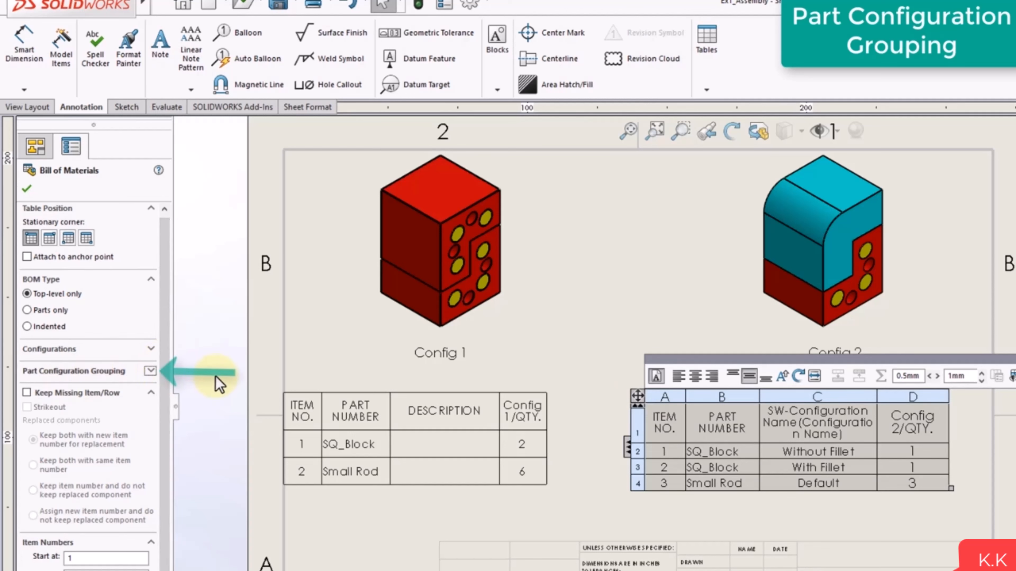
left_click(160, 375)
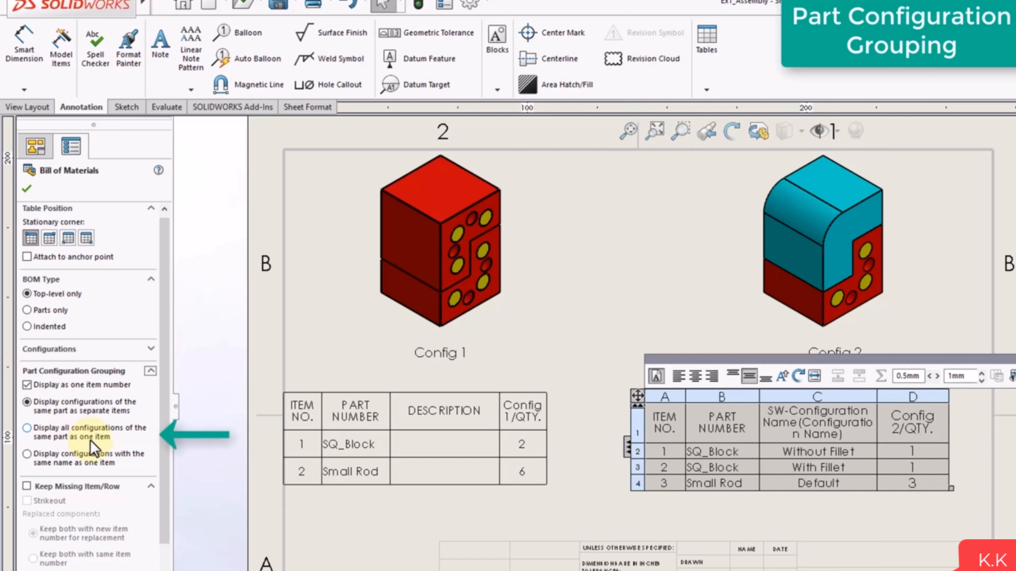
left_click(113, 437)
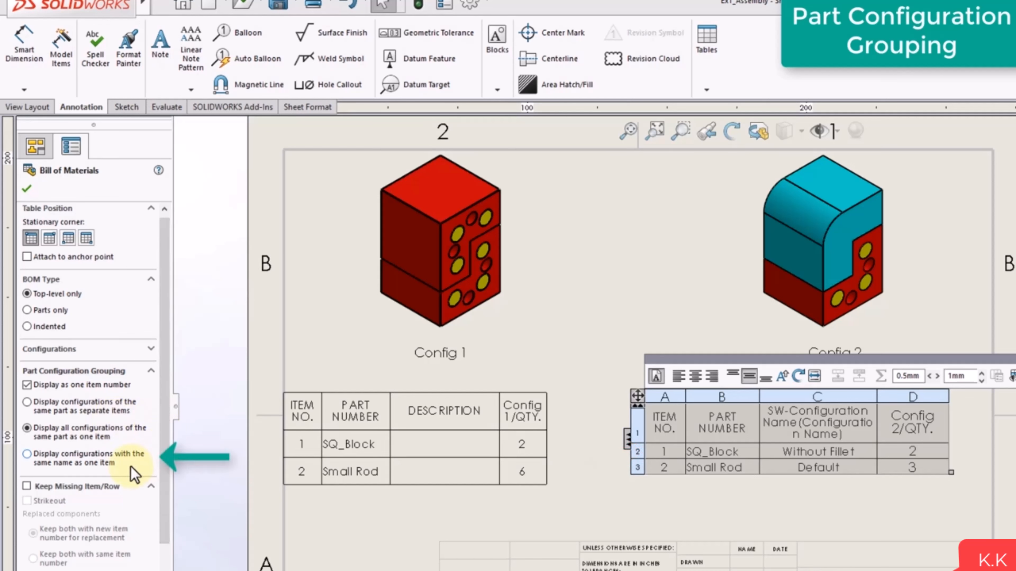
left_click(101, 462)
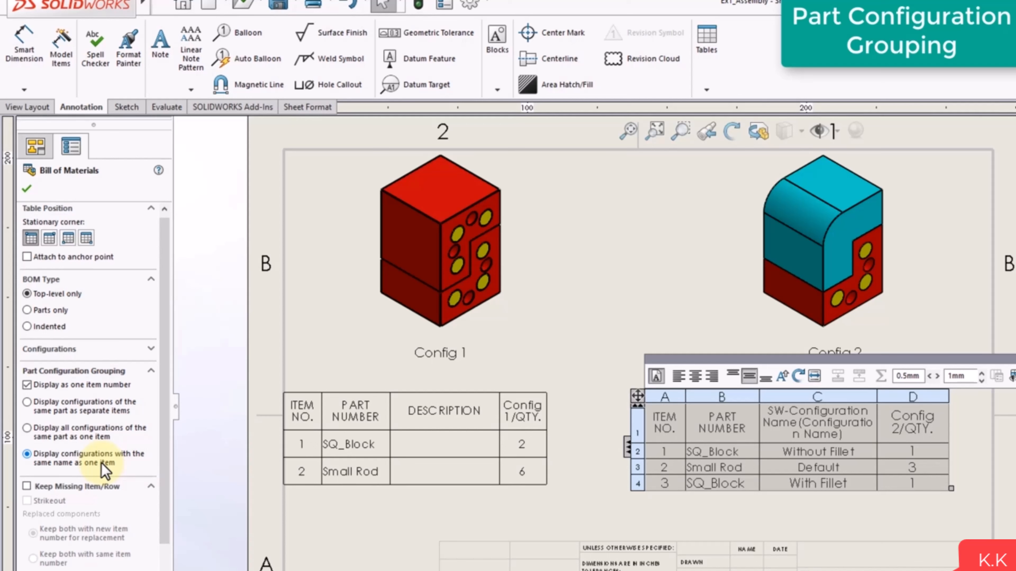
left_click(64, 415)
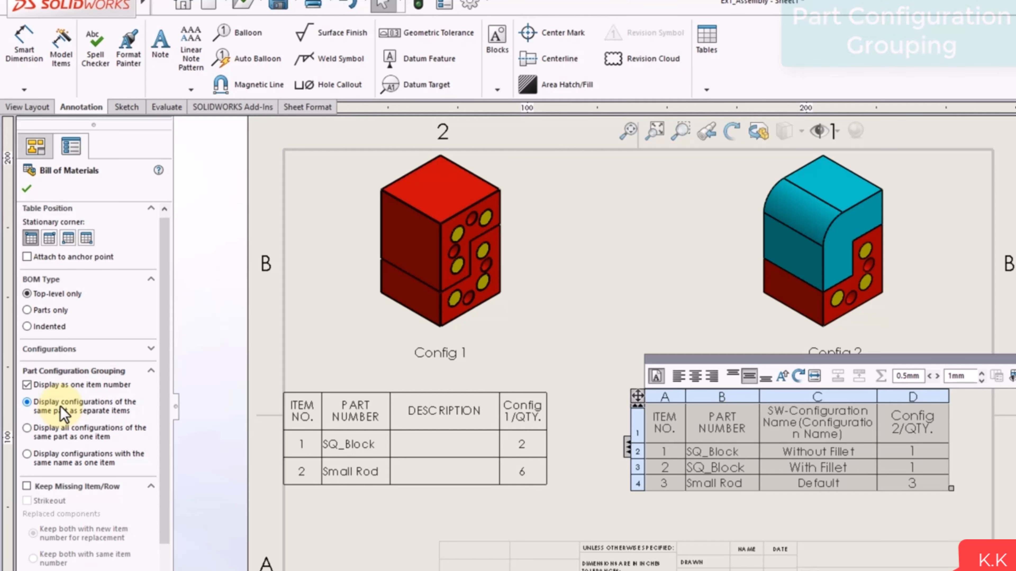
left_click(604, 505)
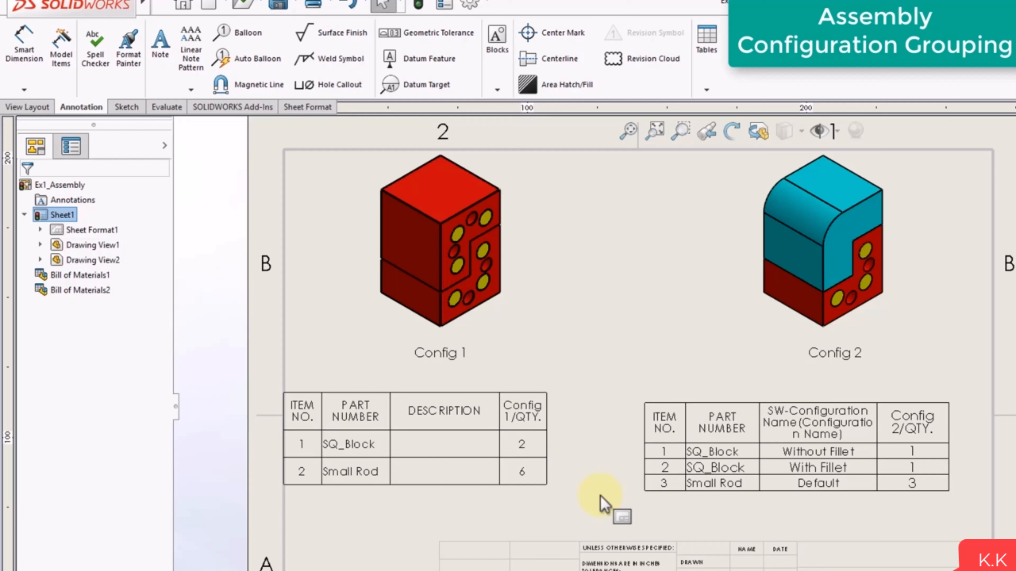
Shift the Config 2 bill of materials slightly up and left and include the Config 1 assembly configuration in it
left_click(650, 440)
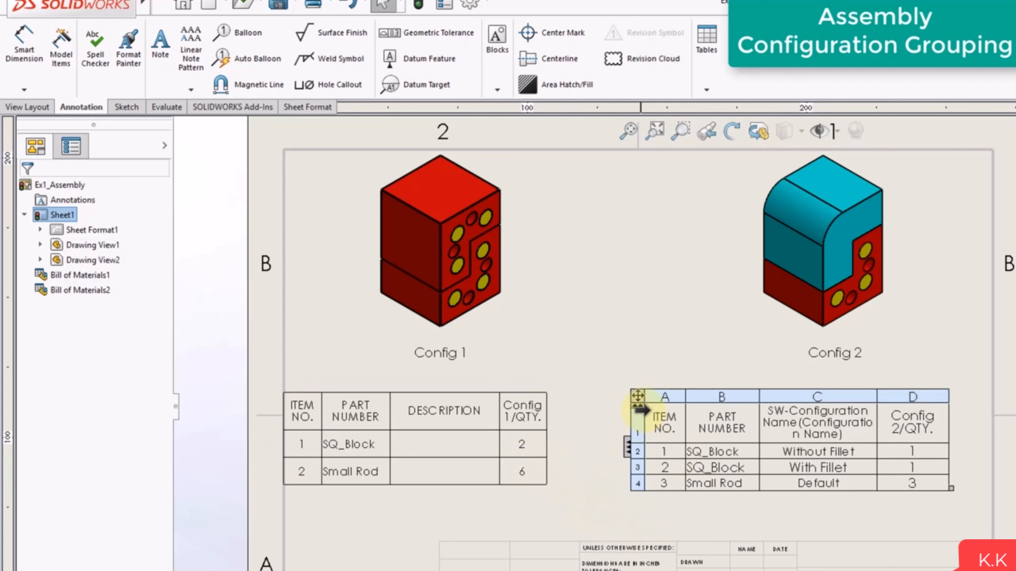
left_click_drag(638, 398, 617, 387)
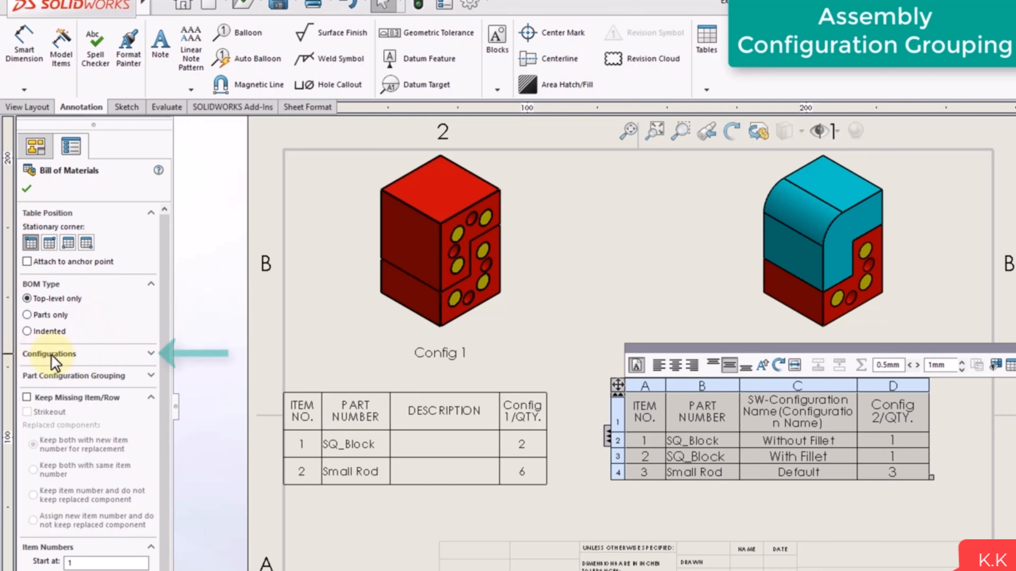
left_click(152, 355)
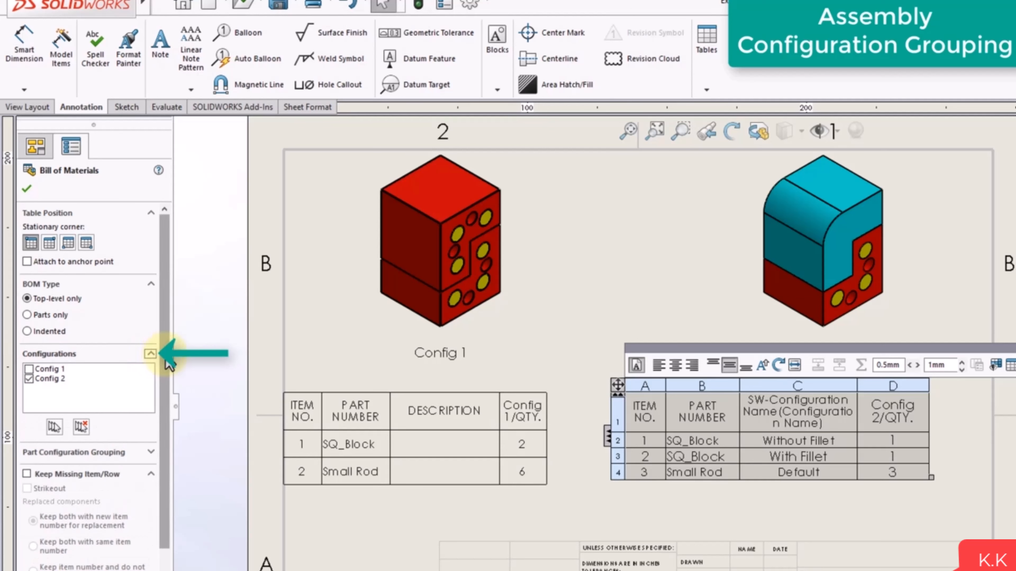
scroll(162, 362, "down", 1)
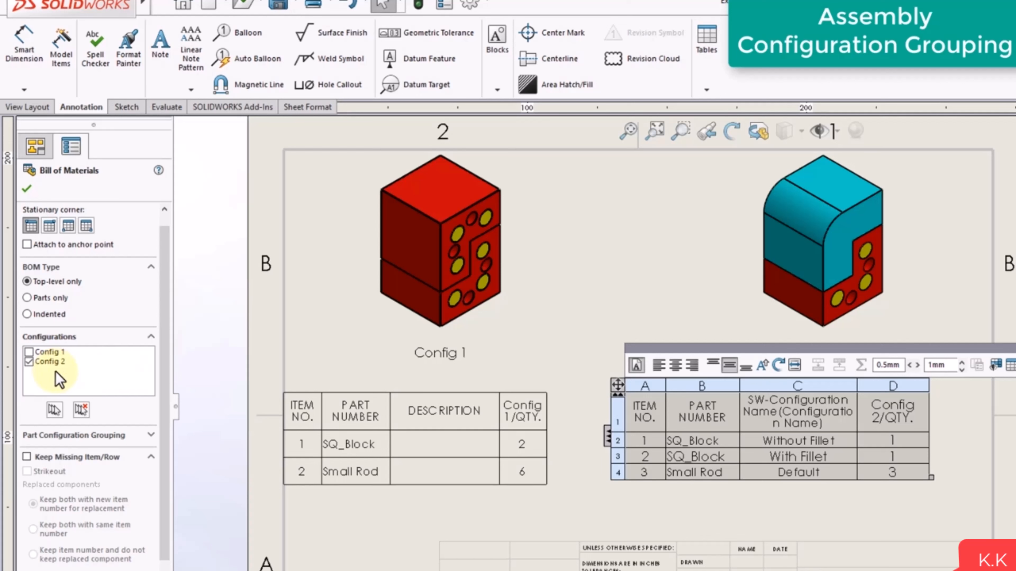
left_click(29, 353)
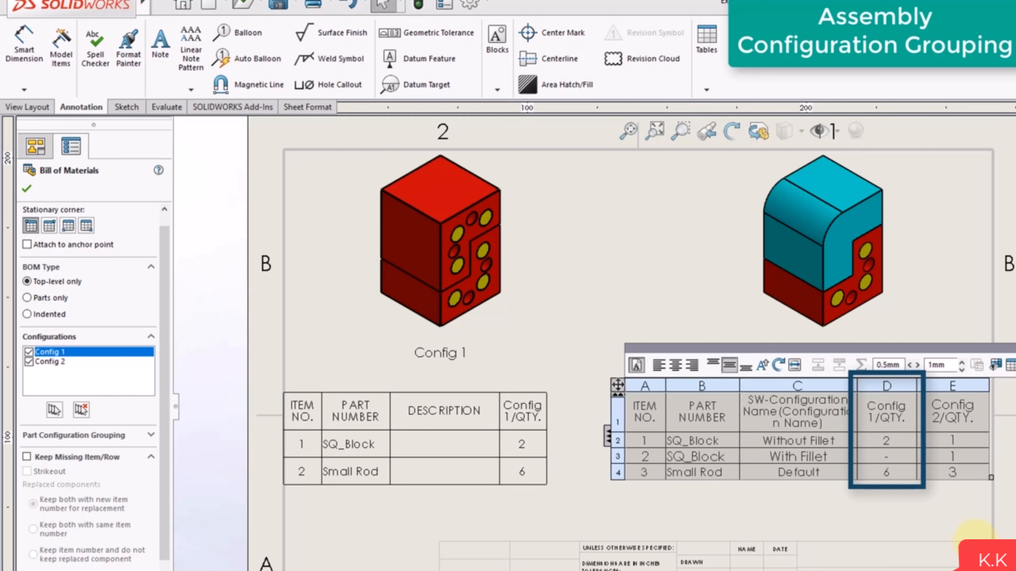
left_click(26, 189)
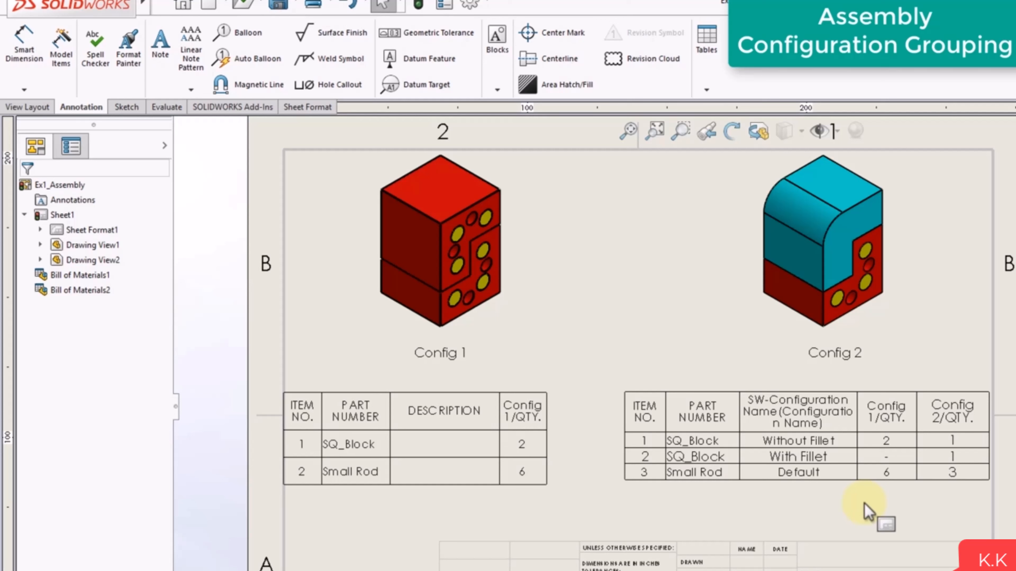
Delete the separate Config 1 bill of materials and reposition the combined table, widened, centrally below the two views
left_click(276, 387)
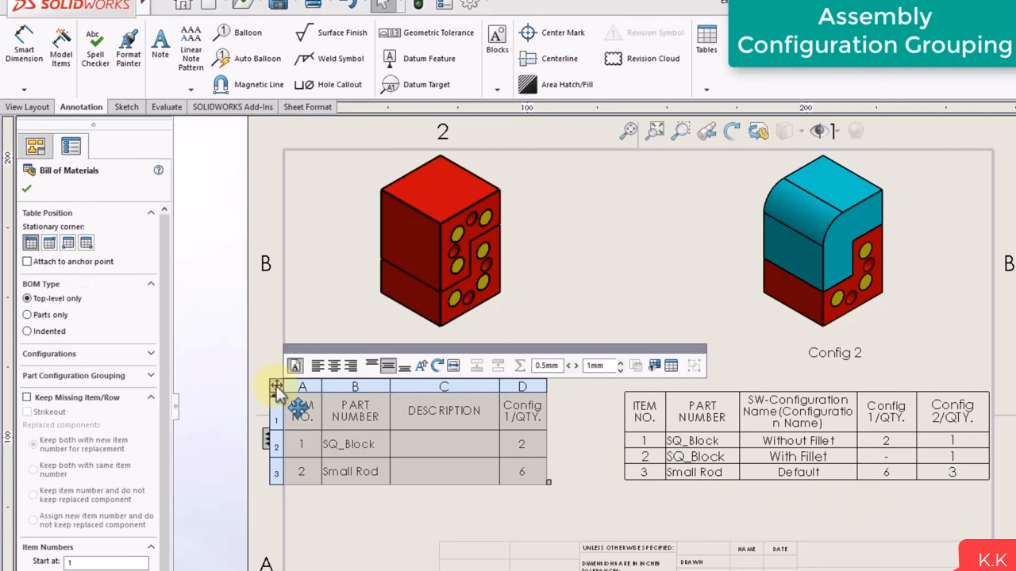
key("Delete")
left_click(607, 385)
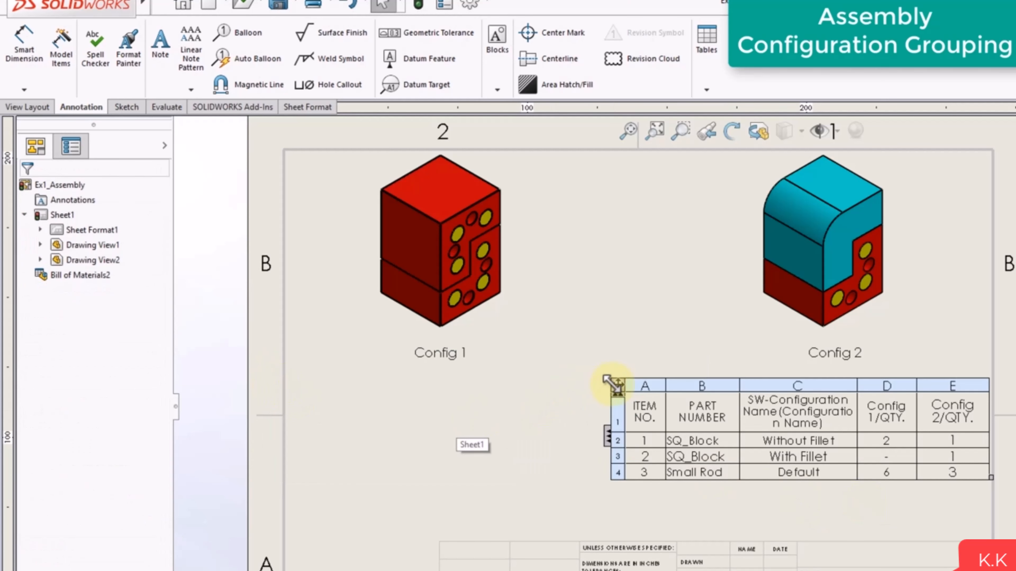
left_click_drag(608, 386, 409, 404)
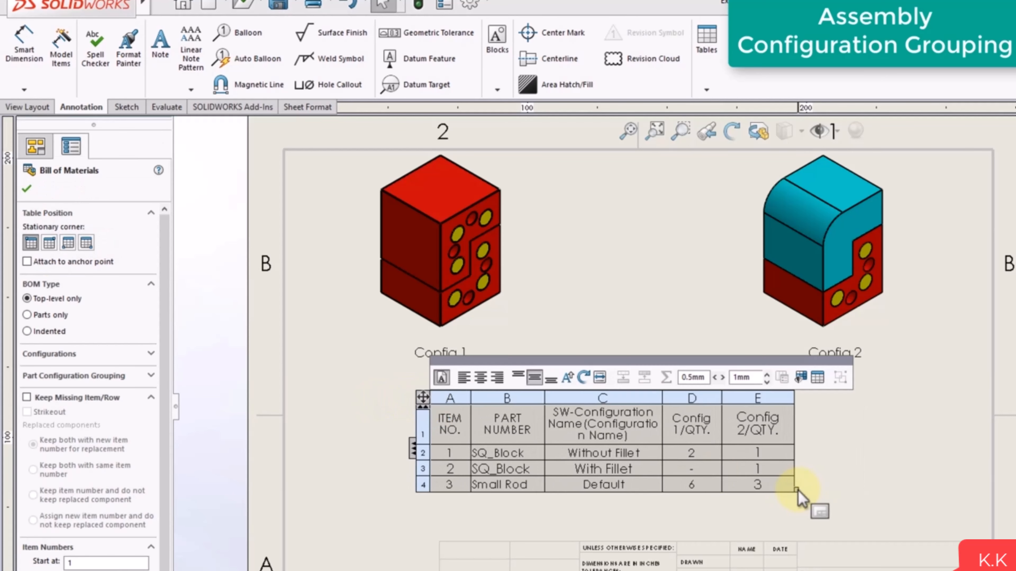
left_click_drag(797, 490, 871, 488)
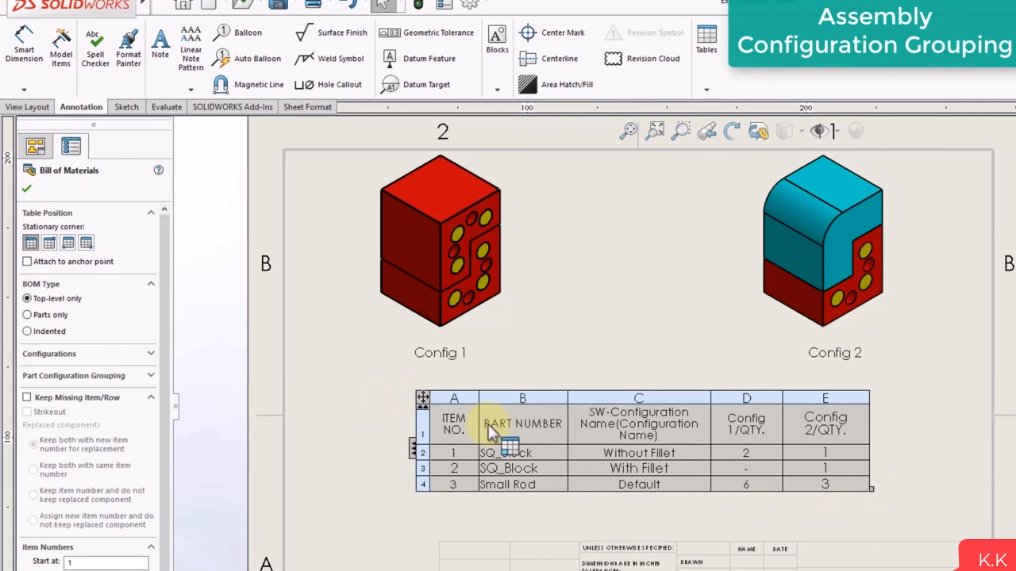
left_click_drag(423, 397, 389, 397)
left_click(891, 498)
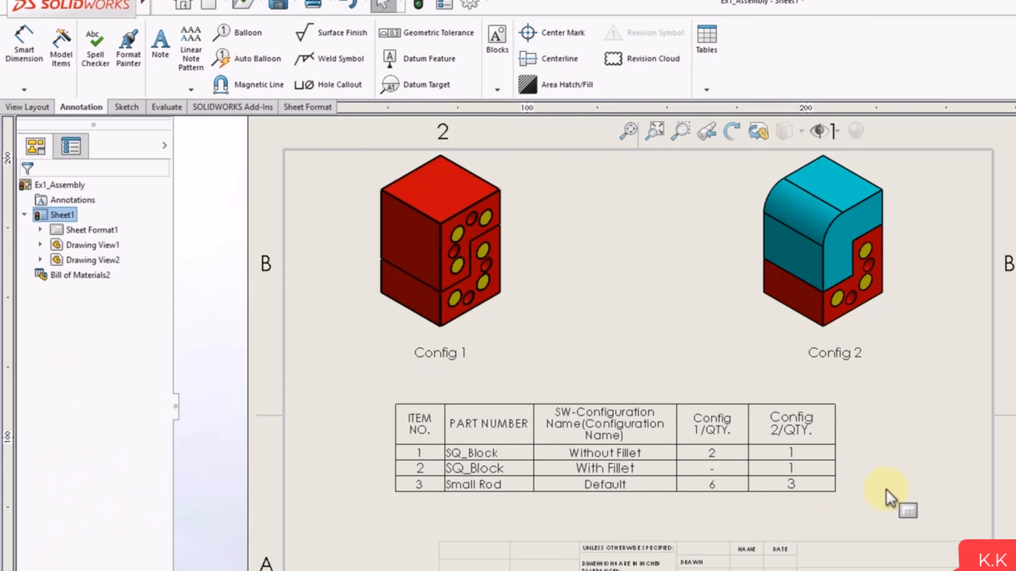